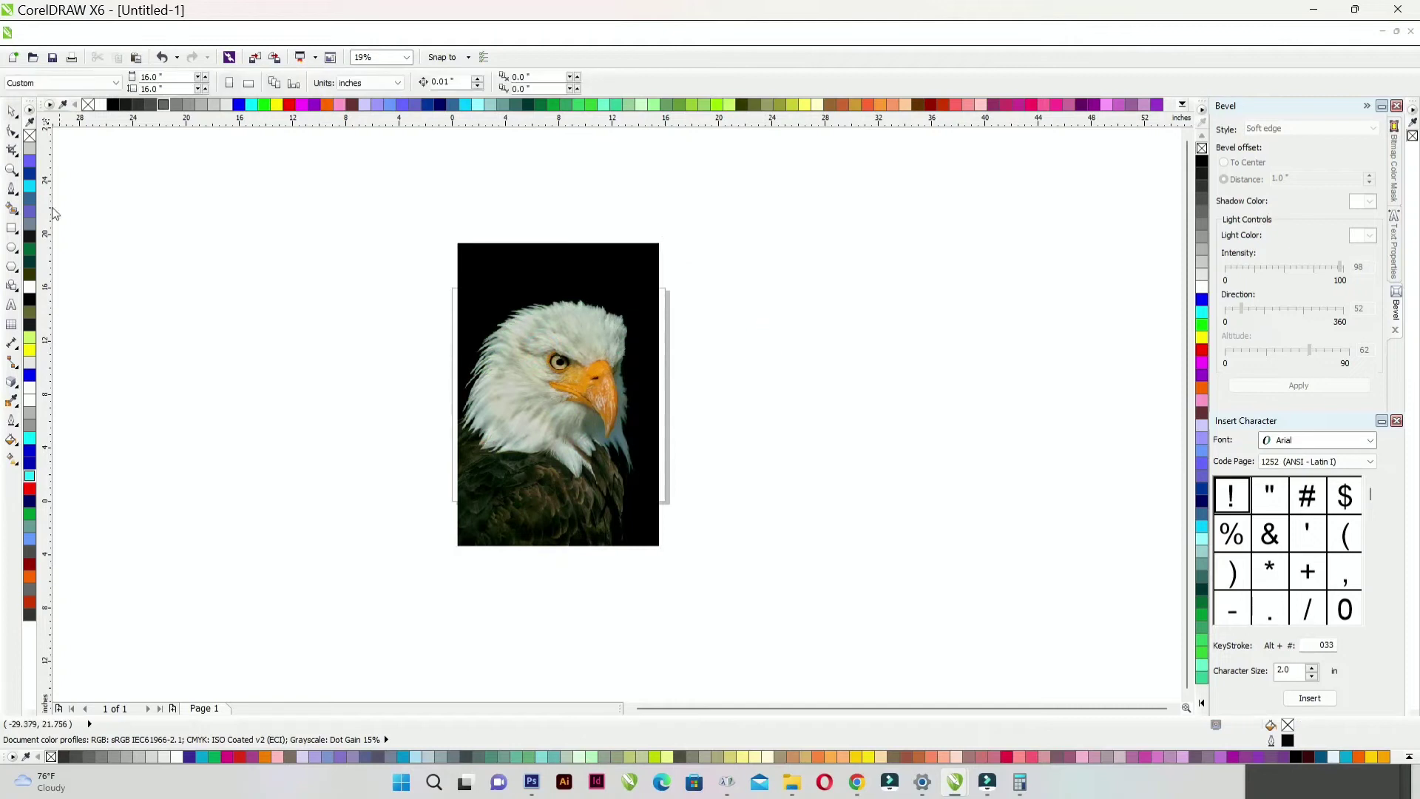
- Trace the nostril as a closed Pen curve and color it grey
scroll(603, 371, "up", 4)
scroll(635, 361, "up", 1)
left_click(688, 358)
left_click_drag(637, 342, 607, 343)
left_click_drag(478, 378, 453, 402)
left_click_drag(412, 482, 403, 507)
left_click(358, 576)
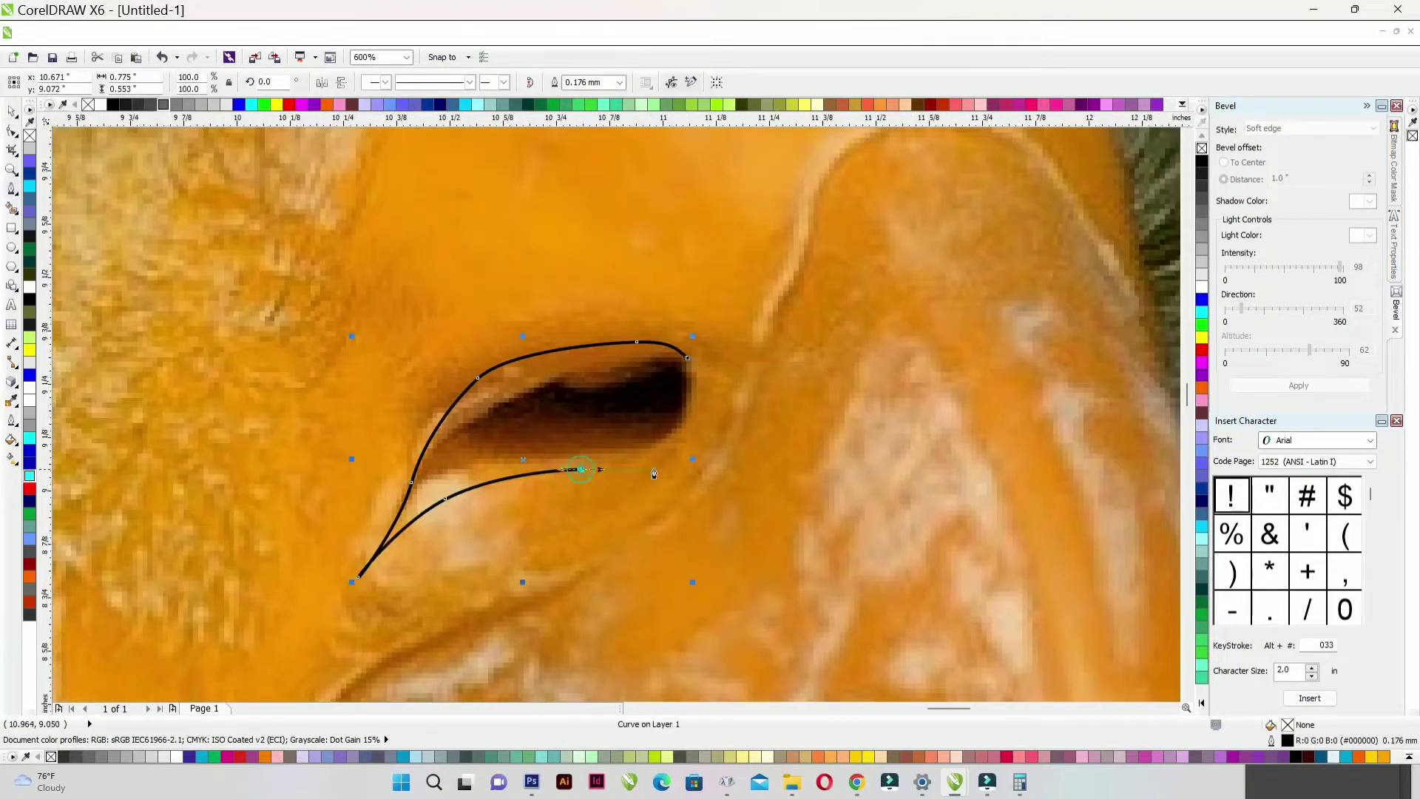
left_click_drag(726, 433, 725, 433)
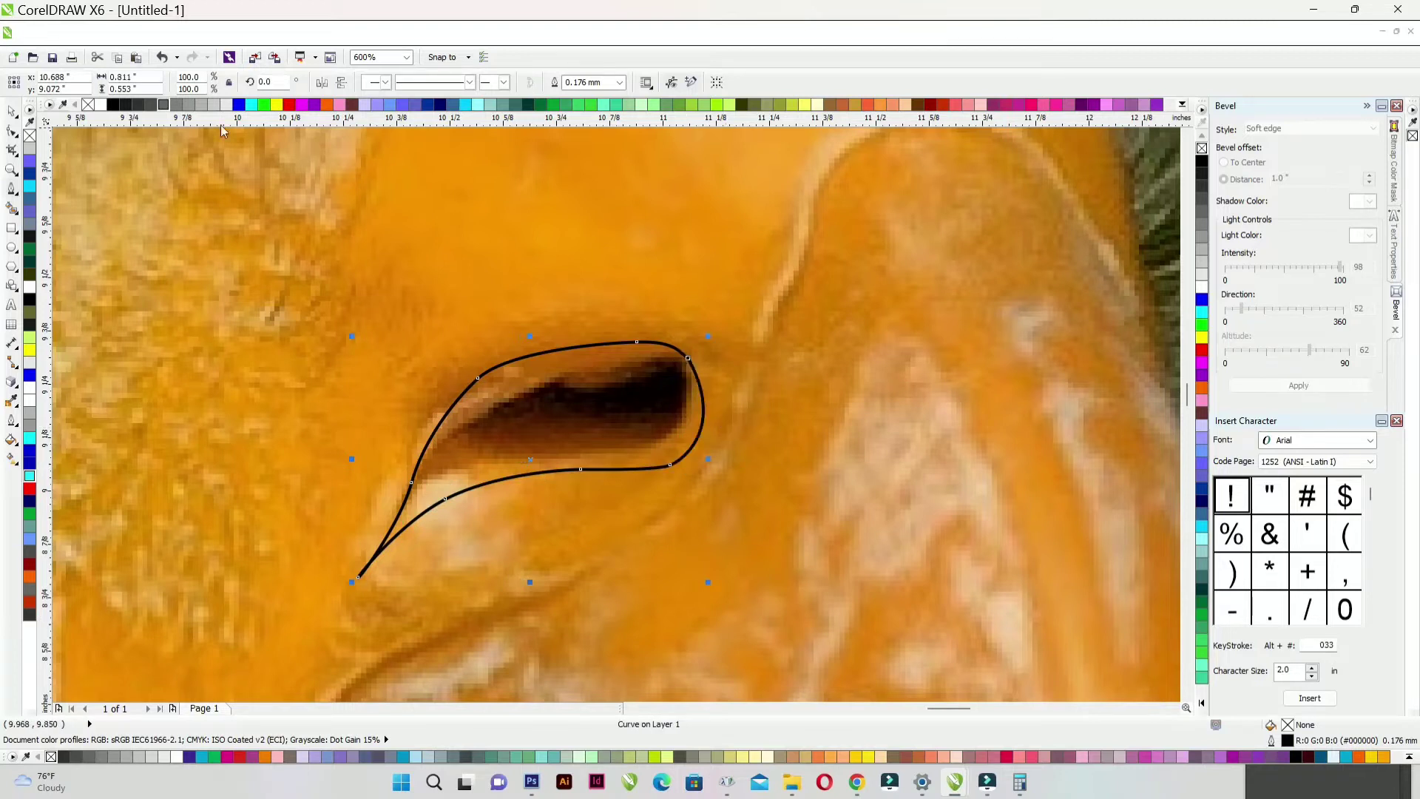
left_click(177, 105)
right_click(177, 105)
- Trace the upper beak along its ridge and mouth line to a sharp-cornered tip
scroll(550, 332, "down", 3)
scroll(550, 333, "up", 1)
scroll(629, 322, "up", 1)
left_click(693, 238)
left_click_drag(633, 237, 613, 254)
left_click_drag(585, 305, 582, 338)
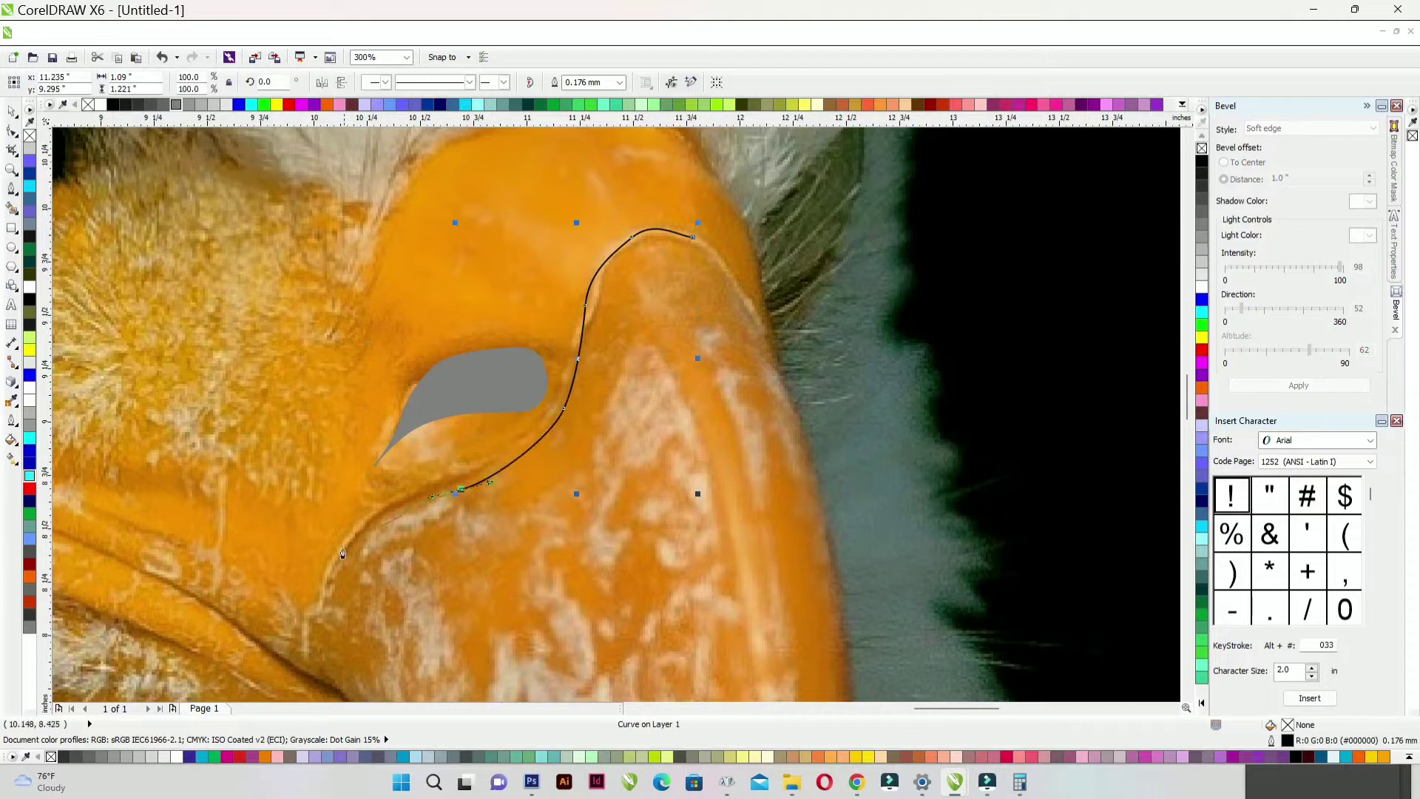
left_click_drag(344, 549, 332, 565)
left_click_drag(310, 612, 313, 634)
scroll(389, 522, "down", 1)
scroll(681, 303, "down", 2)
scroll(605, 402, "up", 2)
scroll(544, 379, "up", 1)
scroll(568, 442, "down", 1)
scroll(452, 244, "up", 1)
left_click_drag(606, 301, 581, 293)
left_click_drag(464, 246, 308, 224)
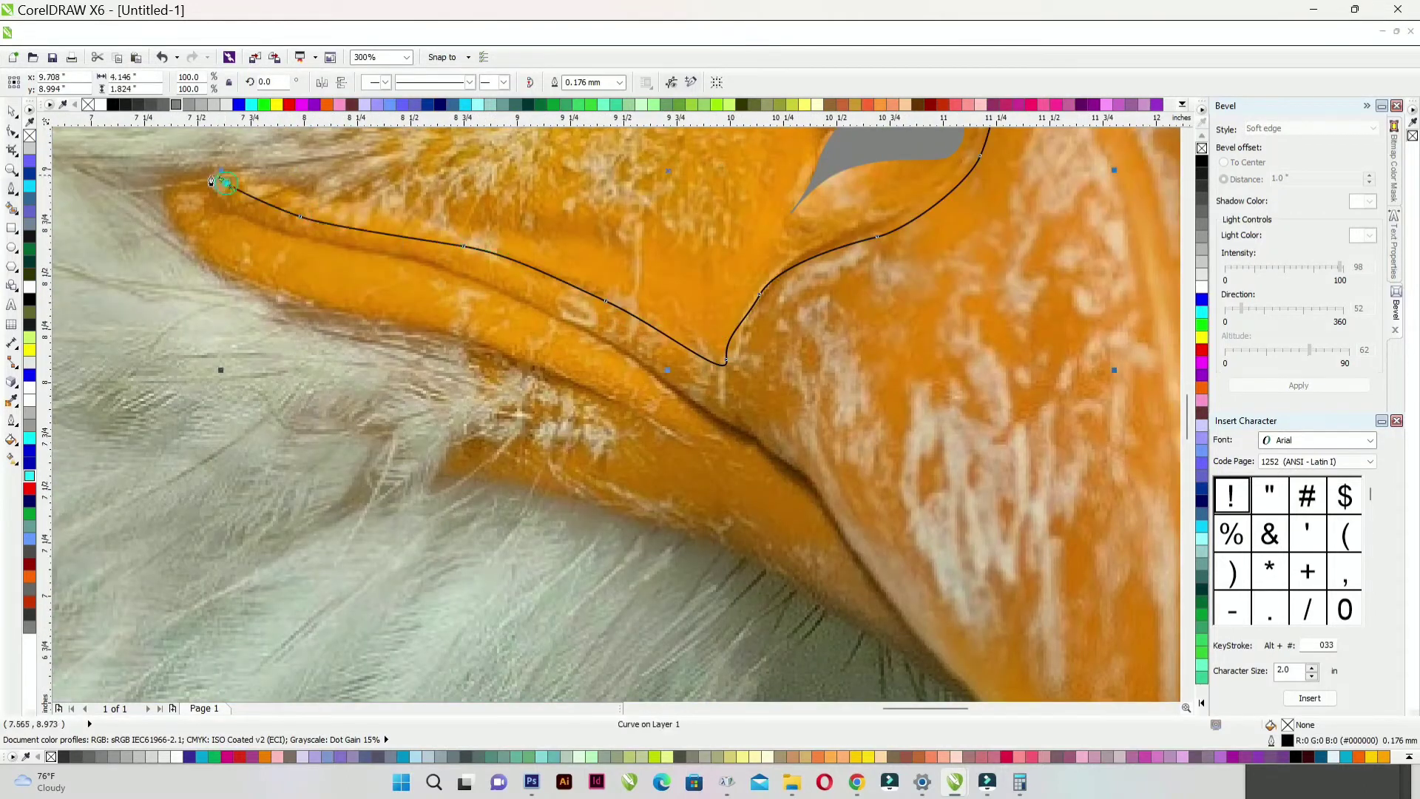
left_click_drag(681, 396, 768, 458)
scroll(837, 520, "down", 1)
scroll(714, 491, "up", 1)
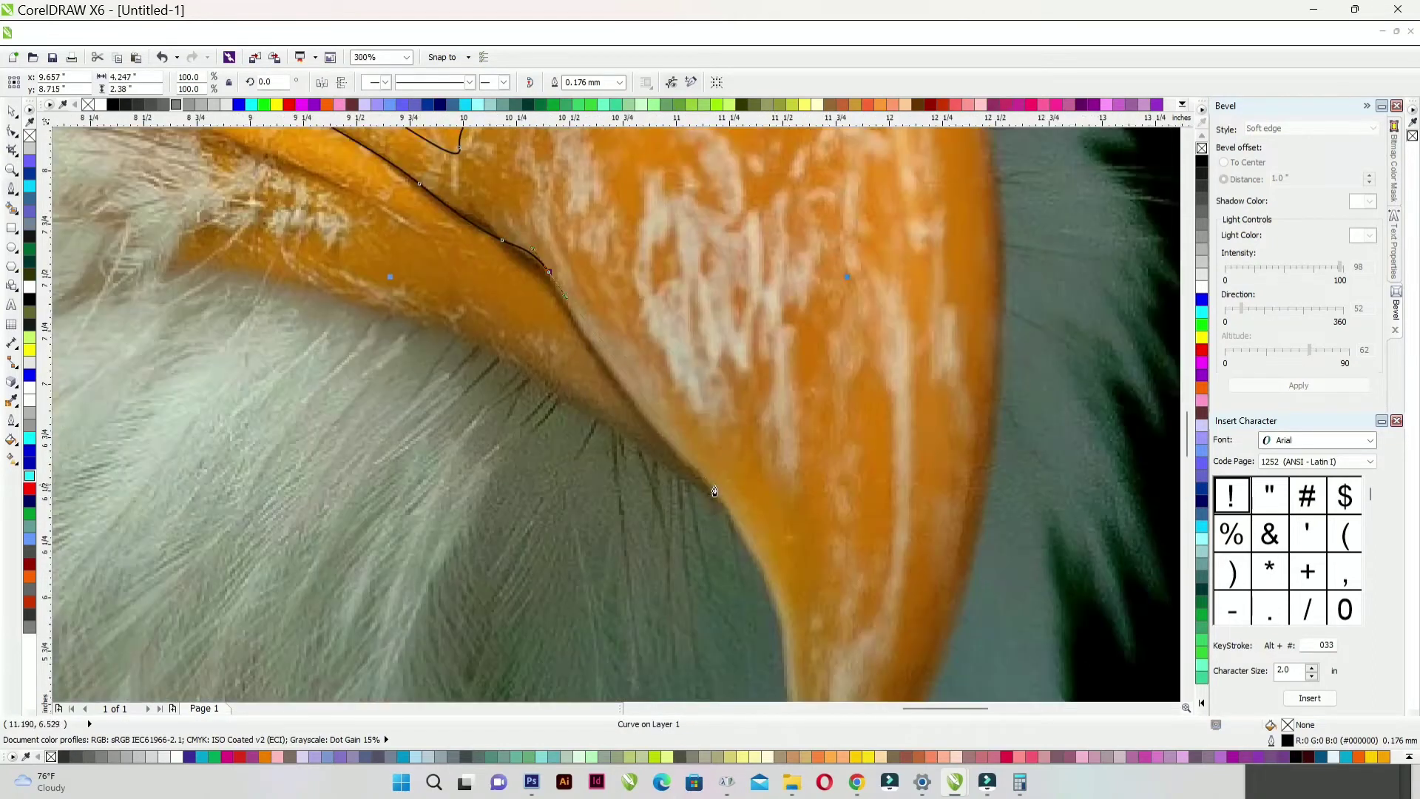
scroll(769, 517, "down", 1)
scroll(754, 565, "up", 1)
left_click_drag(754, 564, 741, 687)
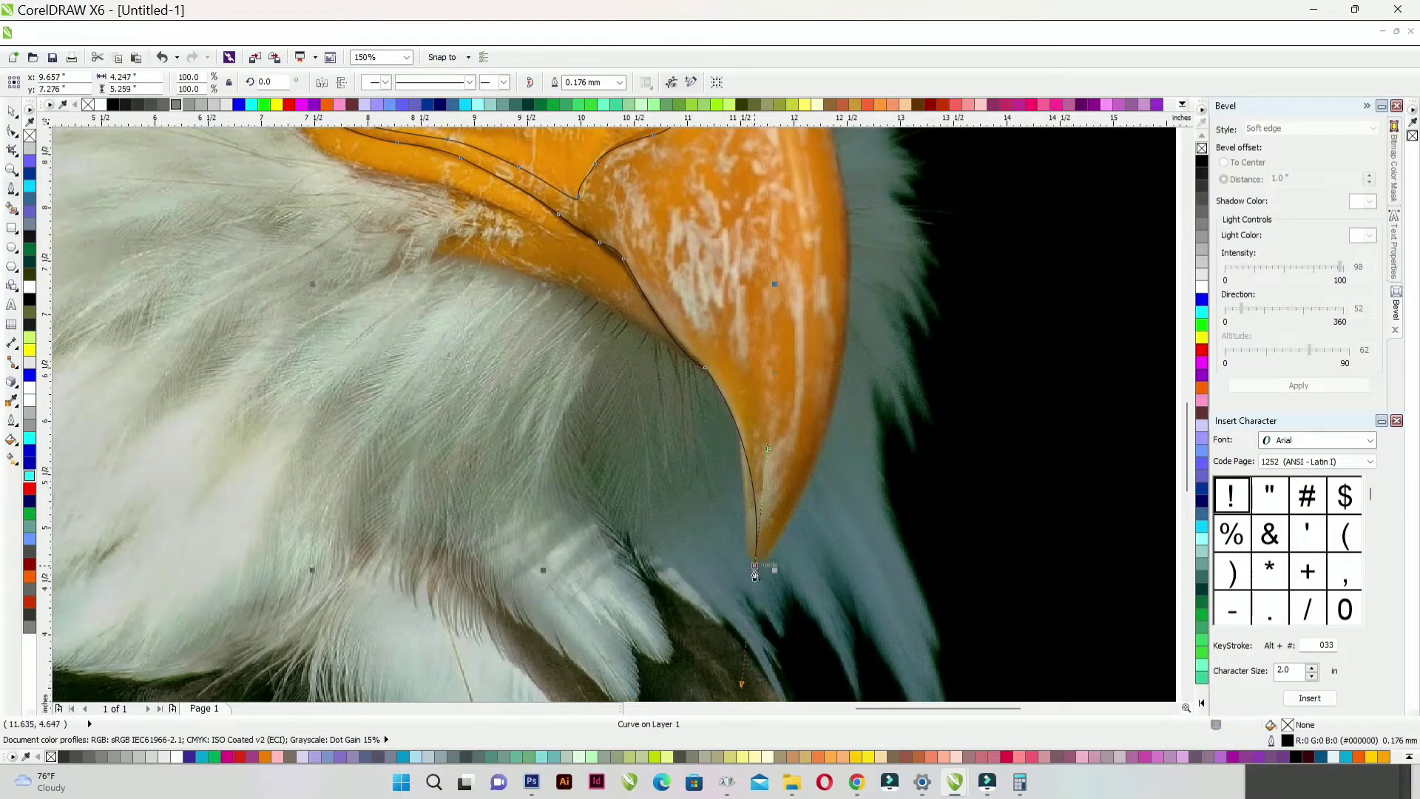
left_click(754, 566, "alt")
- Close the beak outline, fill it grey (#666666) and remove its outline
scroll(755, 566, "down", 1)
scroll(766, 292, "up", 2)
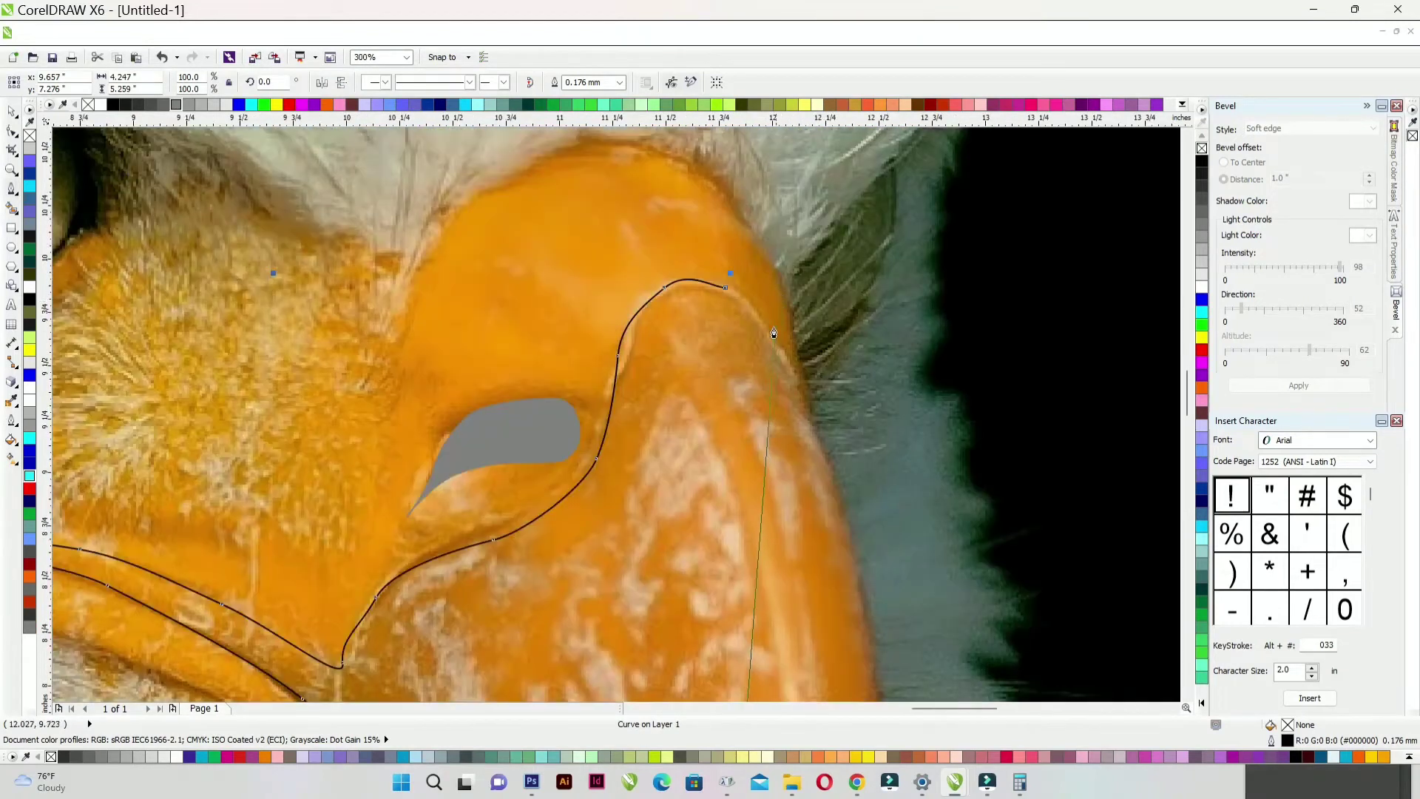
scroll(783, 350, "down", 2)
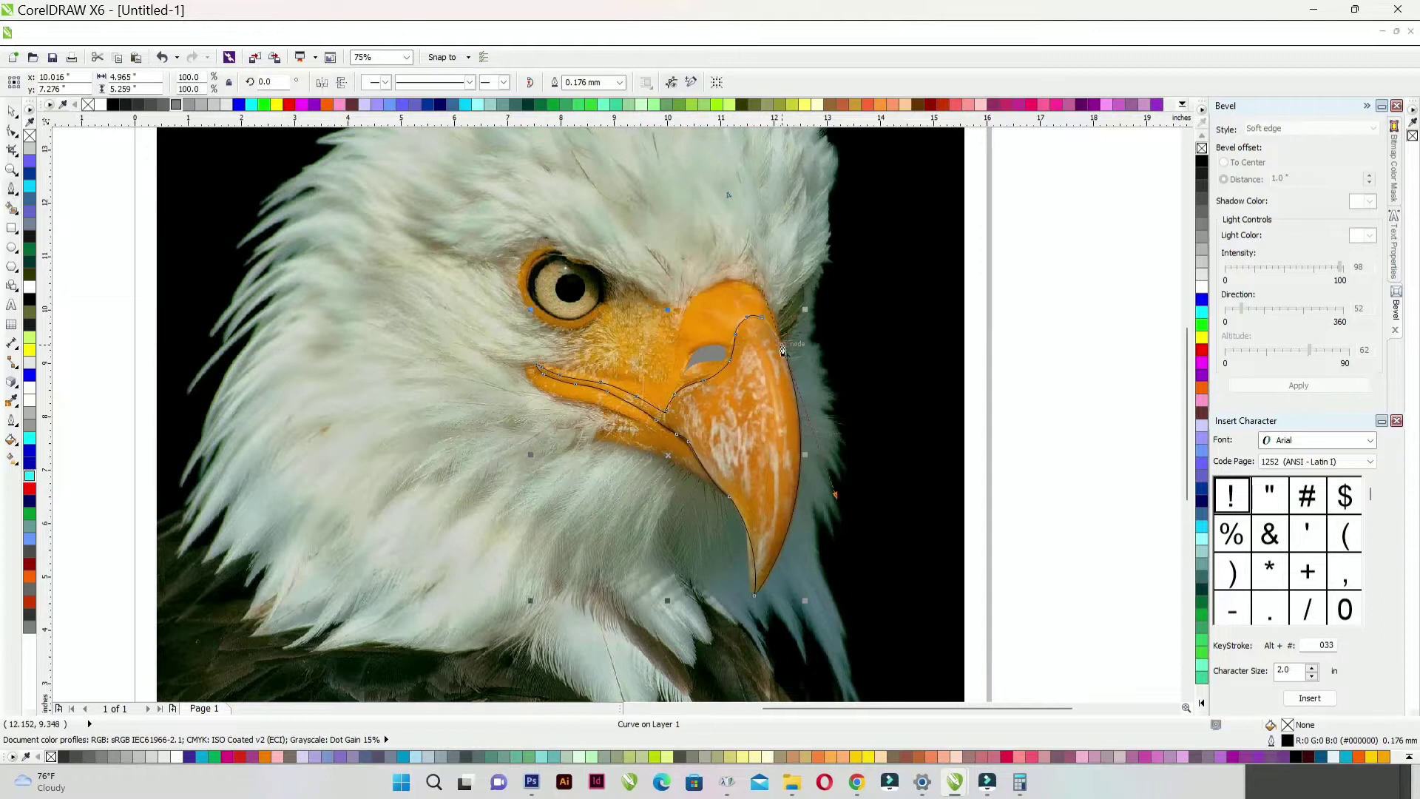
scroll(762, 316, "up", 3)
left_click_drag(776, 296, 776, 296)
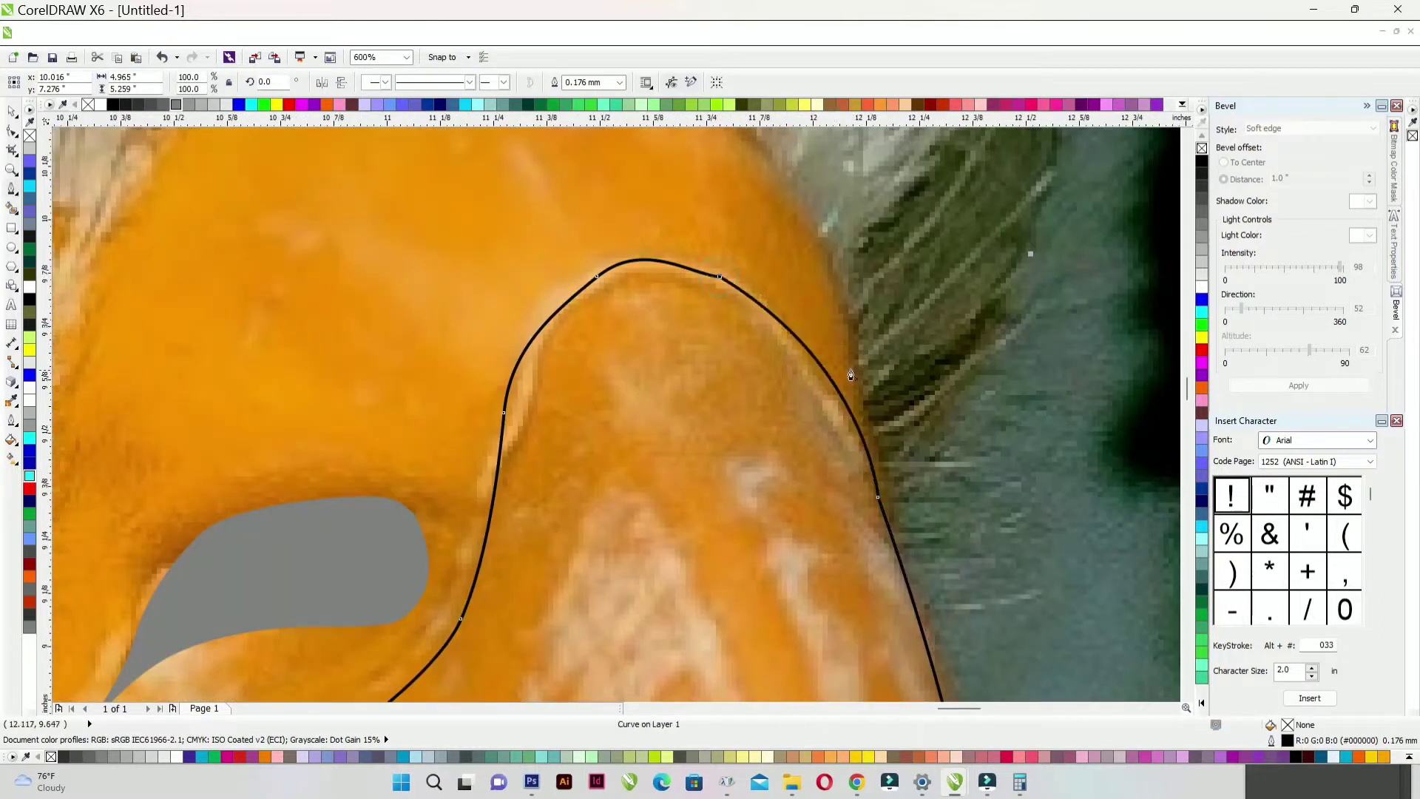
scroll(776, 296, "down", 1)
left_click(163, 104)
right_click(88, 104)
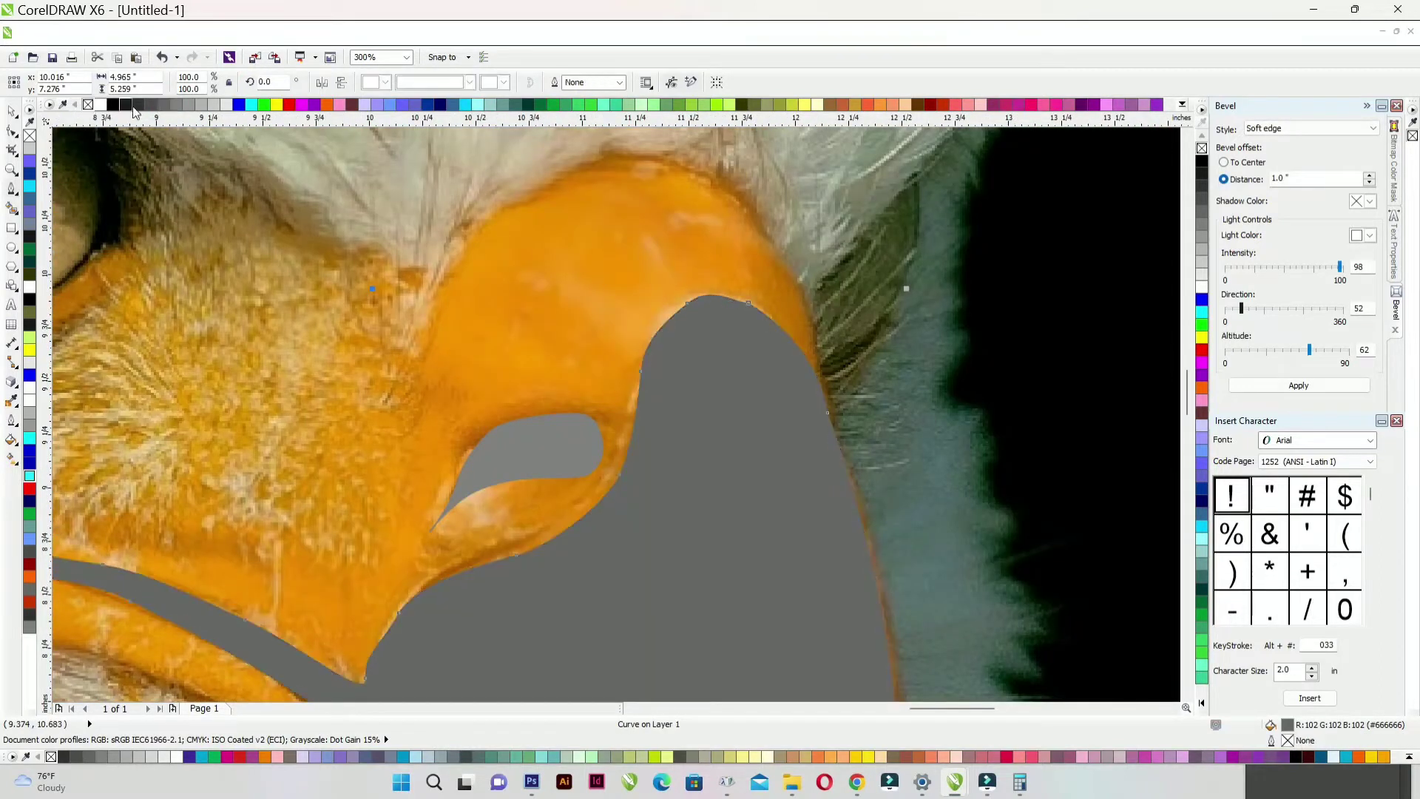
scroll(770, 382, "down", 1)
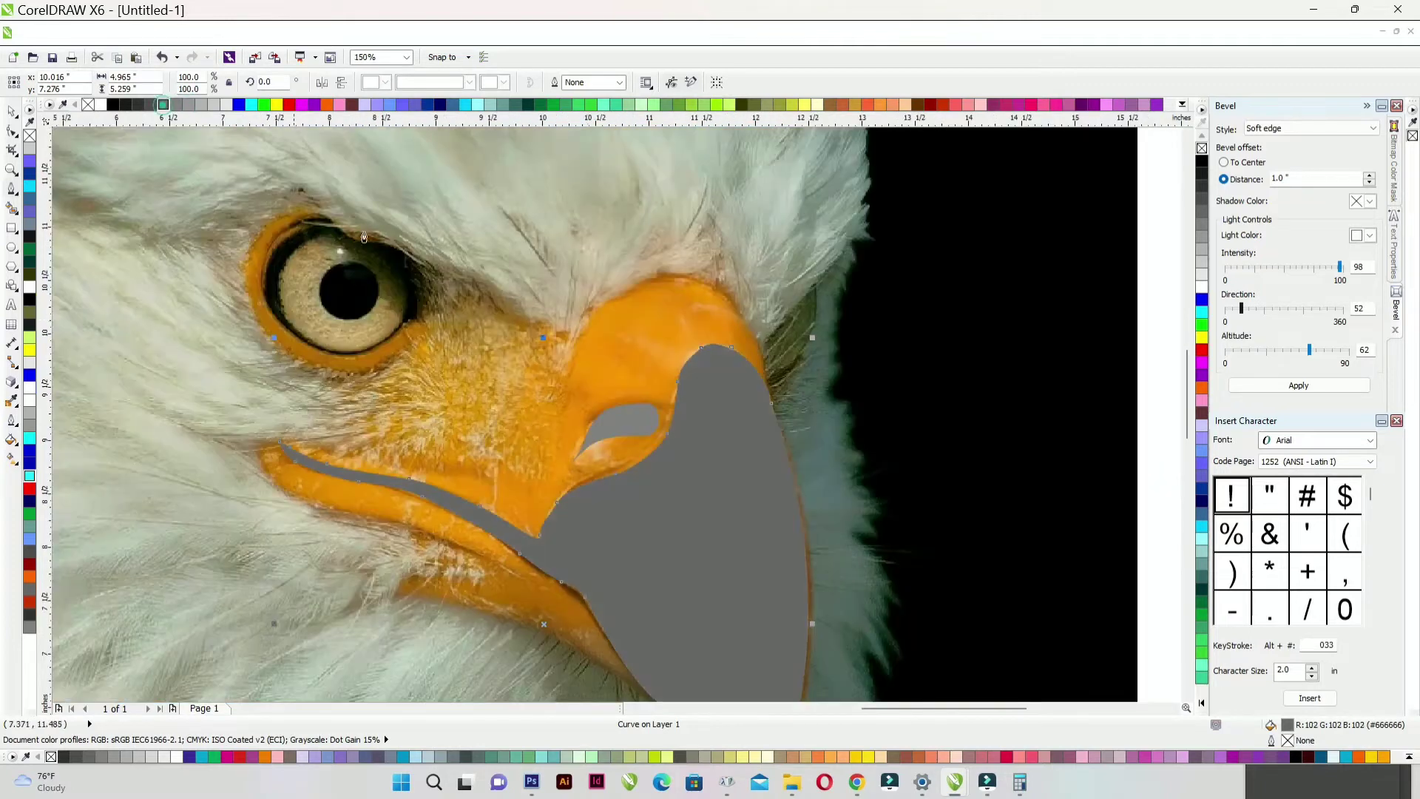
- Trace the mouth line and lower jaw with the Pen tool, including sharp corners
scroll(561, 520, "up", 1)
scroll(602, 273, "down", 1)
scroll(464, 311, "up", 1)
left_click(682, 360)
left_click_drag(594, 367, 557, 367)
left_click_drag(457, 361, 302, 328)
left_click_drag(261, 318, 240, 309)
left_click(599, 538)
left_click_drag(514, 540, 492, 553)
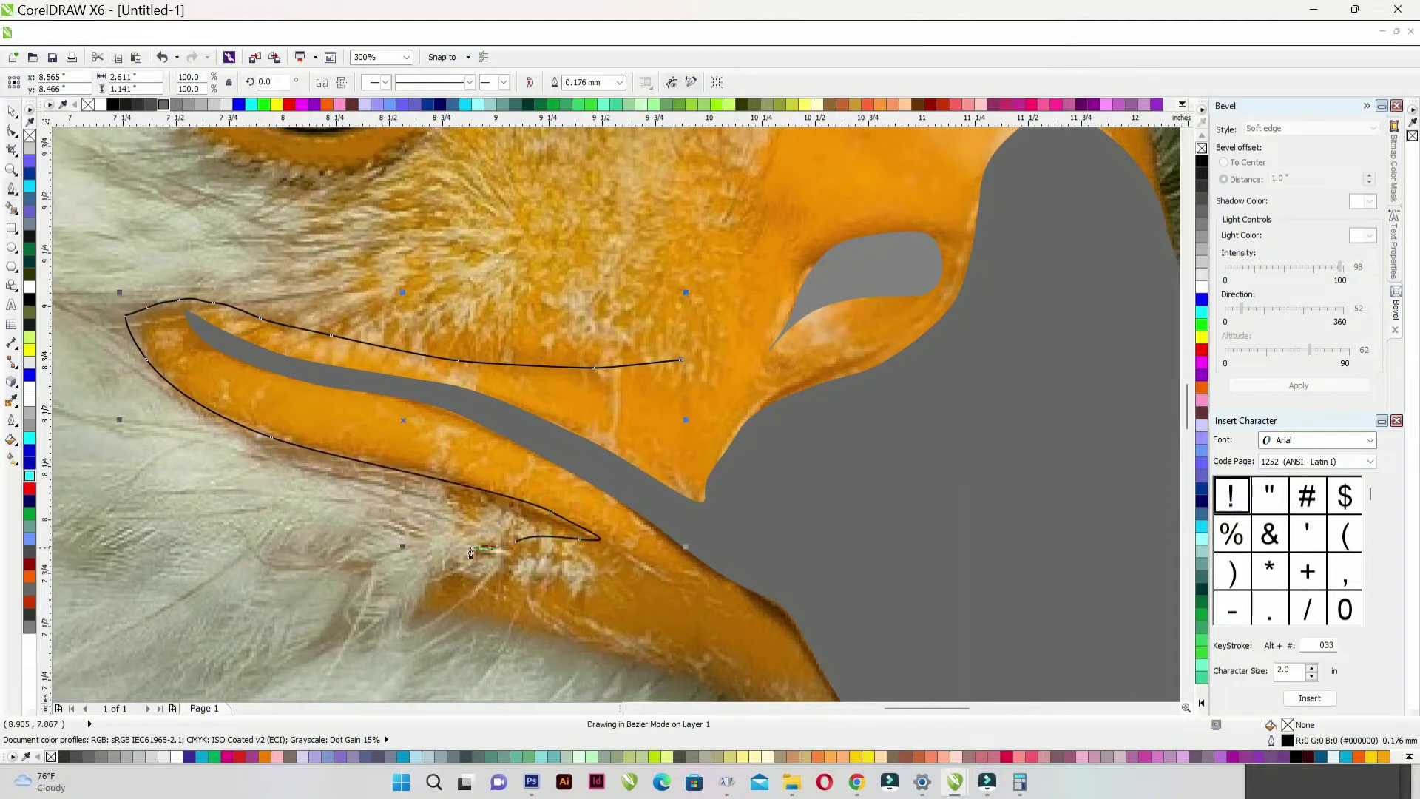
left_click_drag(361, 557, 337, 546)
left_click_drag(462, 593, 505, 595)
left_click_drag(448, 595, 431, 599)
left_click_drag(480, 614, 672, 657)
scroll(669, 654, "down", 1)
scroll(719, 473, "up", 1)
left_click_drag(713, 504, 880, 551)
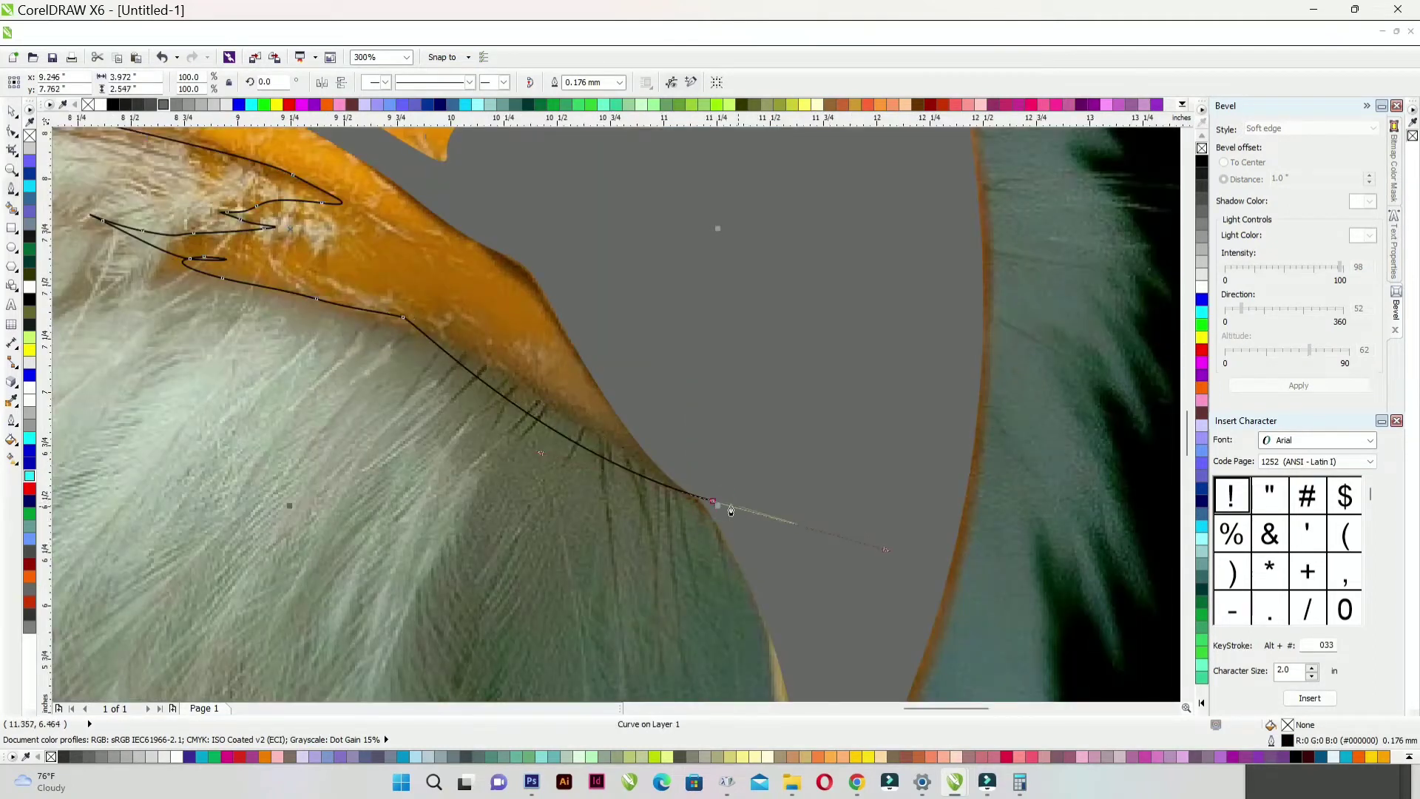
left_click(715, 503)
- Finish the trace up the beak edge, close it, fill light grey (#B3B3B3) without outline
scroll(716, 498, "down", 1)
scroll(664, 361, "up", 1)
left_click(683, 382)
scroll(706, 413, "down", 2)
scroll(707, 358, "up", 1)
left_click_drag(751, 376, 756, 364)
left_click_drag(759, 341, 755, 331)
scroll(753, 281, "up", 1)
left_click(750, 278)
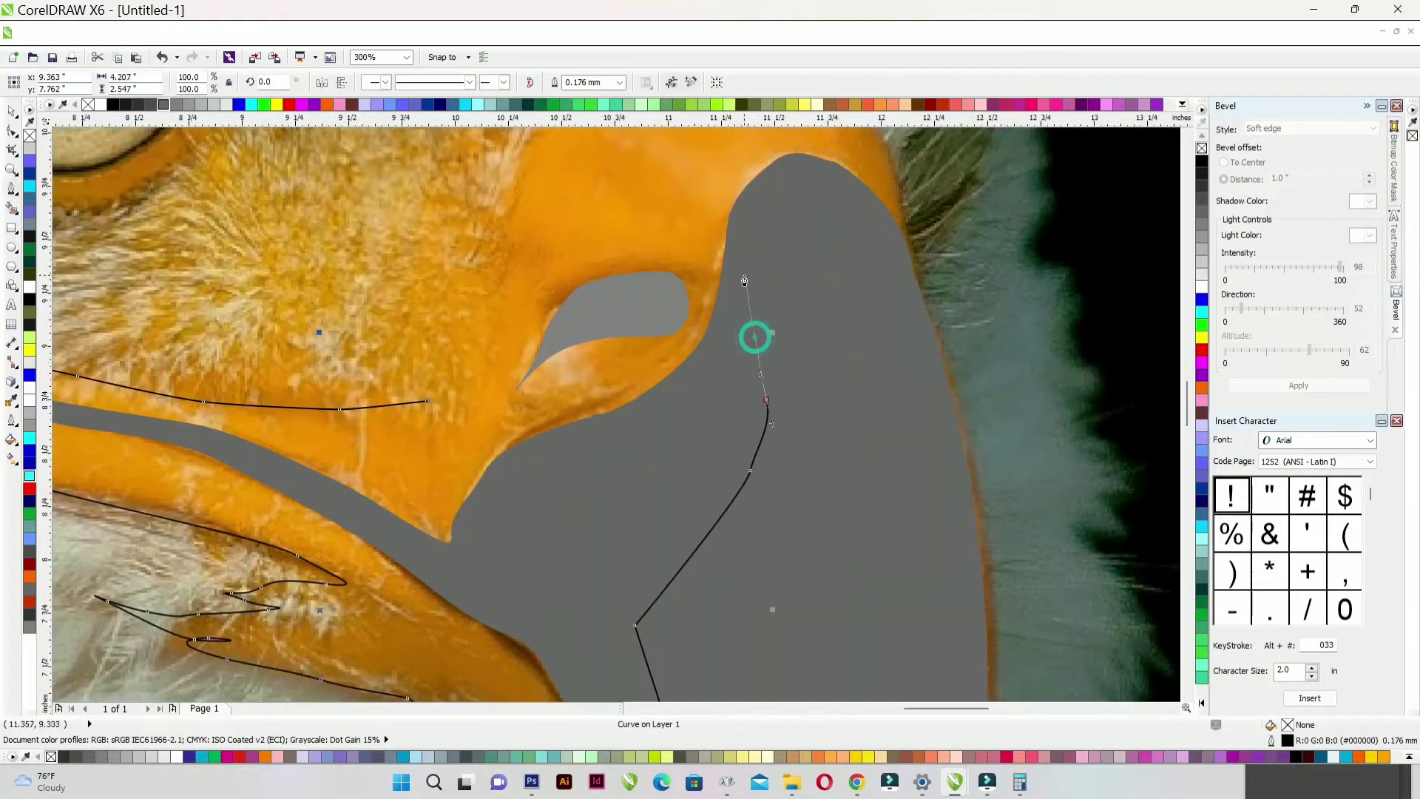
left_click_drag(466, 352, 459, 341)
left_click(198, 109)
right_click(88, 104)
scroll(643, 348, "down", 1)
- Move the light grey shape one step back, behind the darker beak
right_click(648, 362)
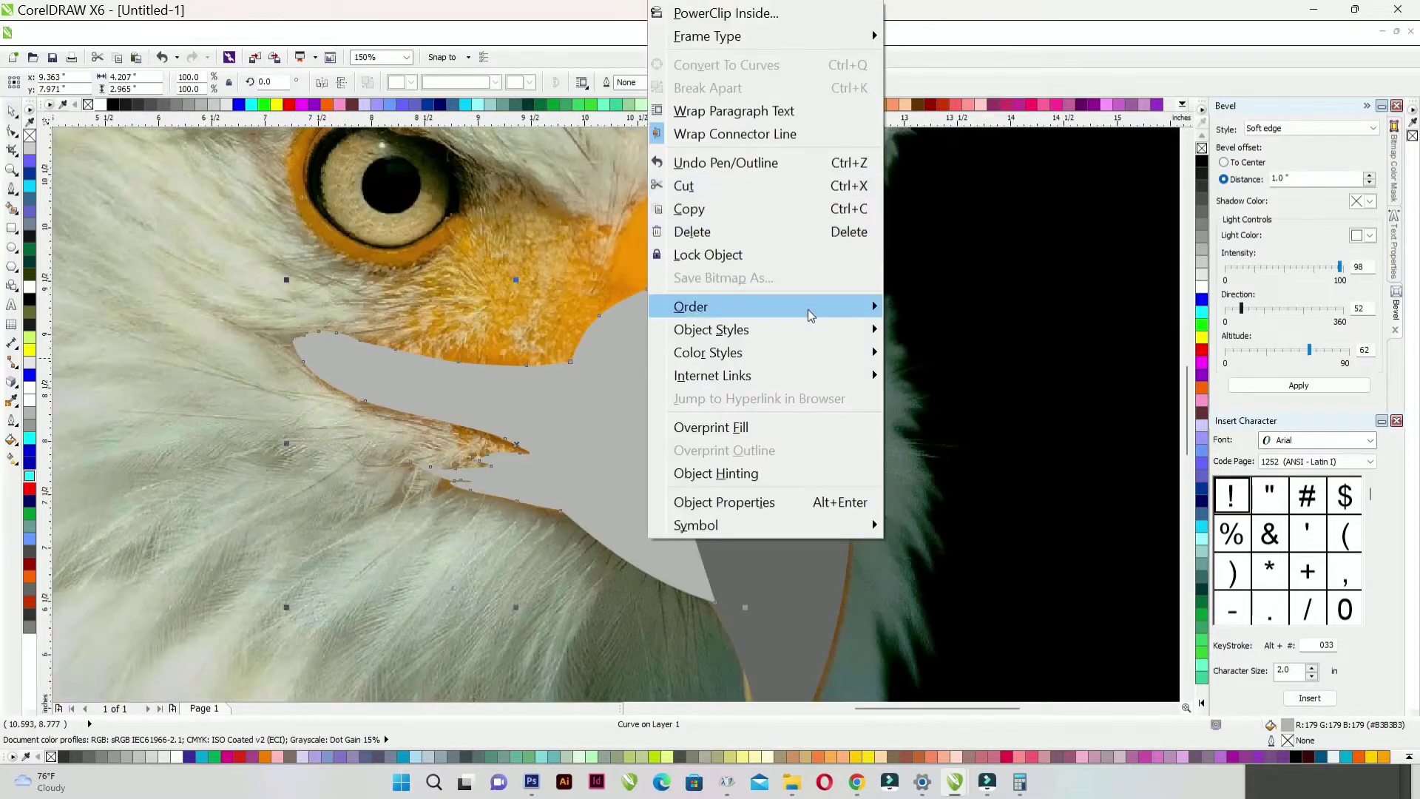
left_click(938, 219)
scroll(1022, 405, "down", 2)
left_click(1022, 405)
- Trace the top of the beak as a closed shape filled dark grey (#333333), no outline
scroll(634, 295, "up", 3)
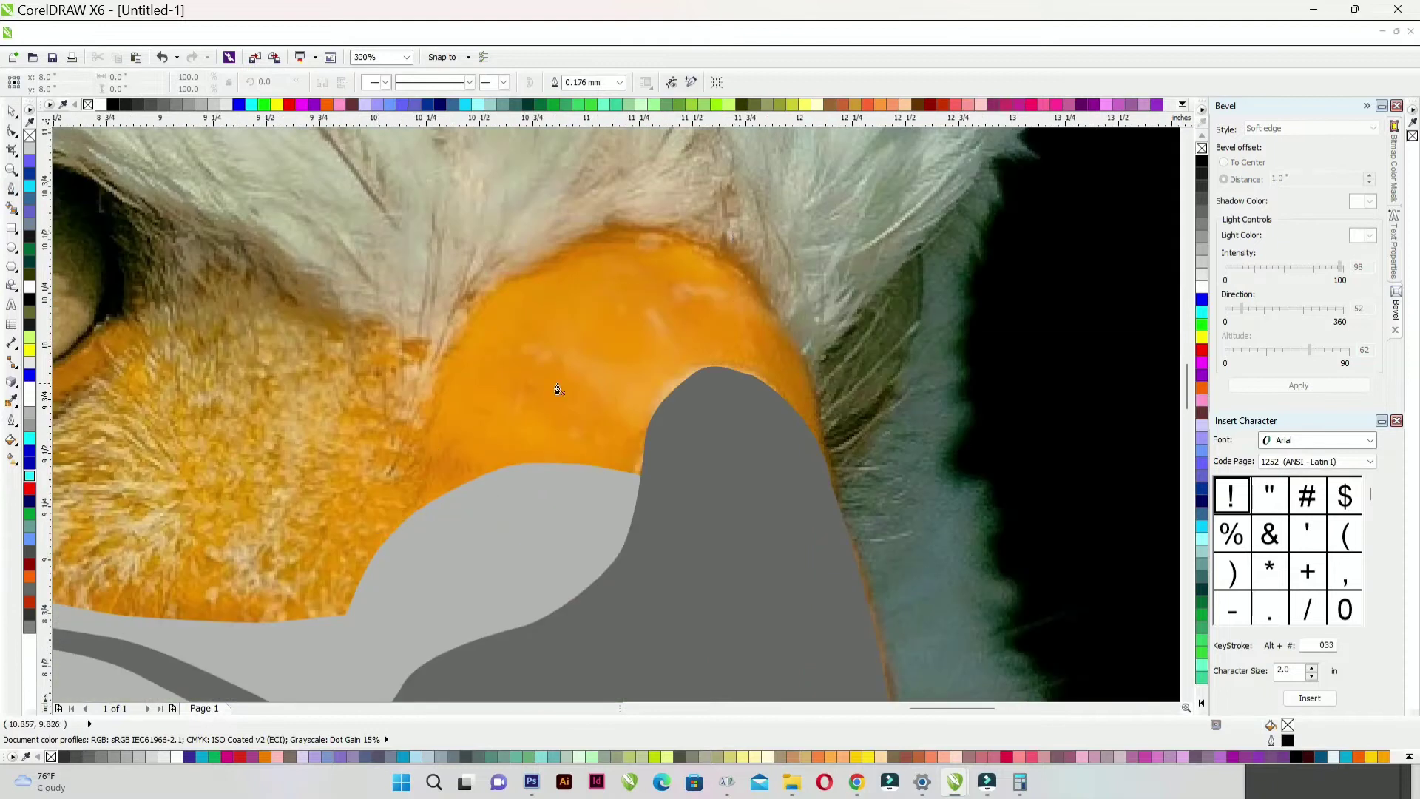
scroll(637, 380, "down", 1)
scroll(628, 380, "up", 1)
left_click(569, 578)
left_click_drag(559, 509, 569, 439)
left_click_drag(612, 348, 651, 319)
left_click_drag(695, 295, 718, 286)
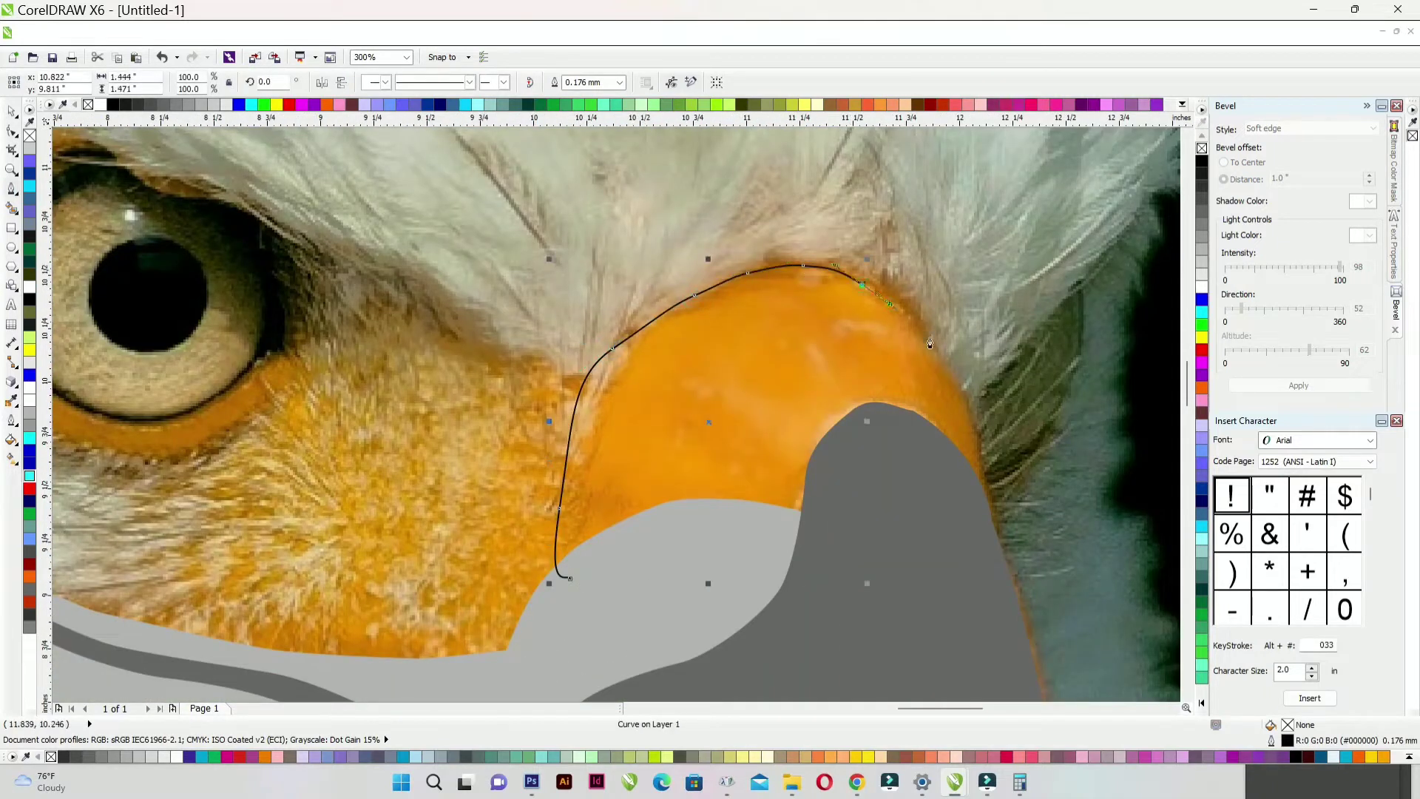
left_click_drag(994, 543, 992, 563)
left_click_drag(958, 630, 930, 635)
left_click_drag(817, 637, 793, 633)
left_click(568, 578)
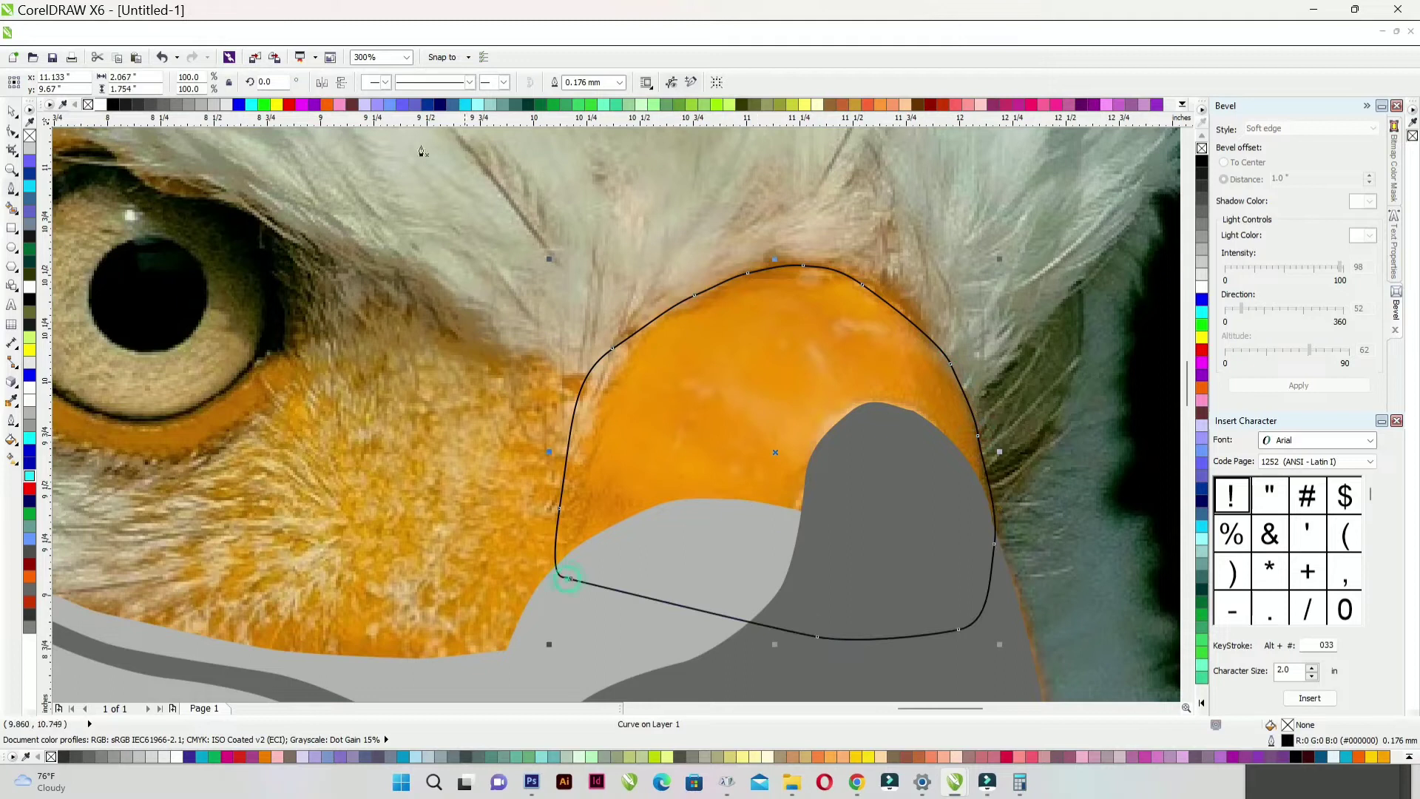
left_click(163, 105)
right_click(89, 105)
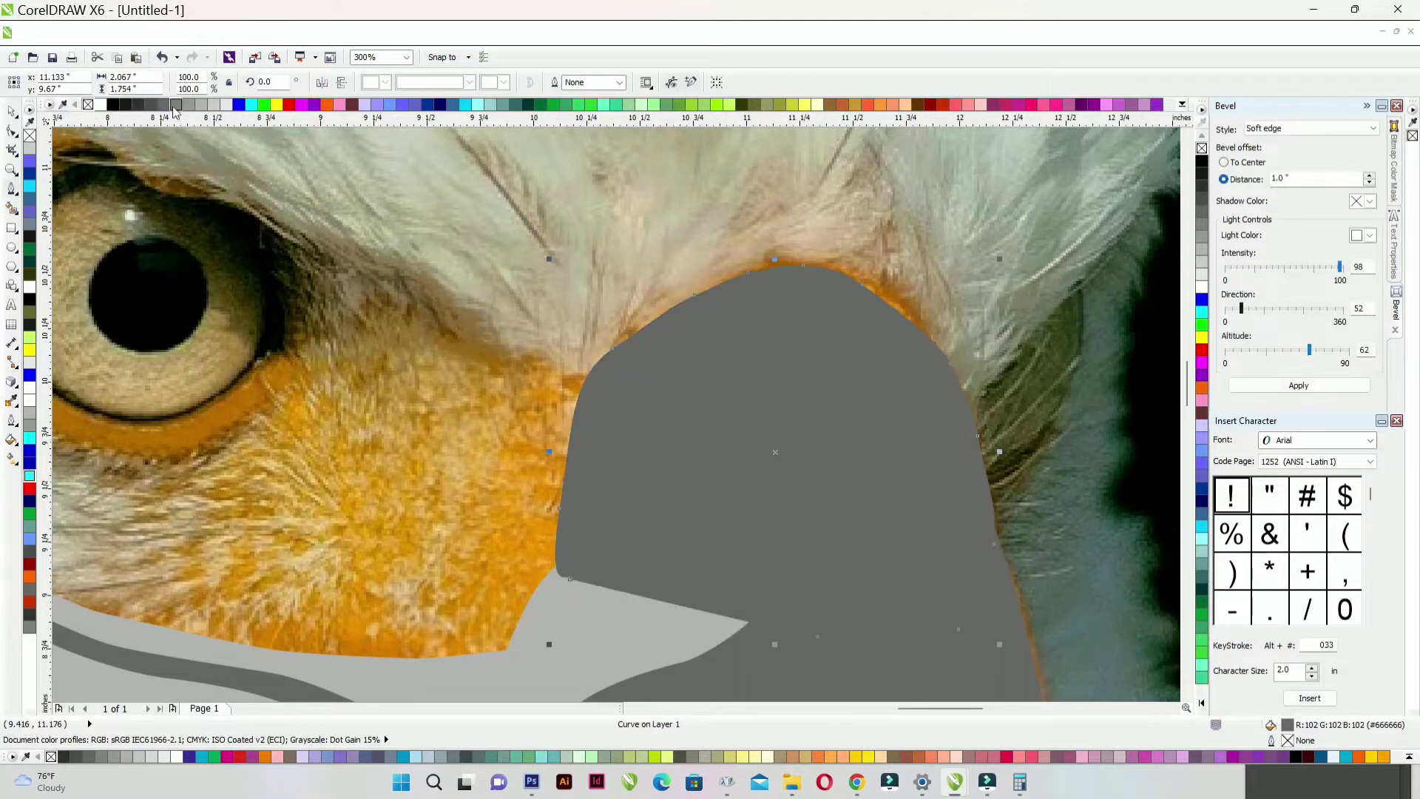
left_click(139, 104)
- Reorder the dark grey shape to sit beneath the lighter grey beak shapes
right_click(843, 488)
mouse_move(1024, 308)
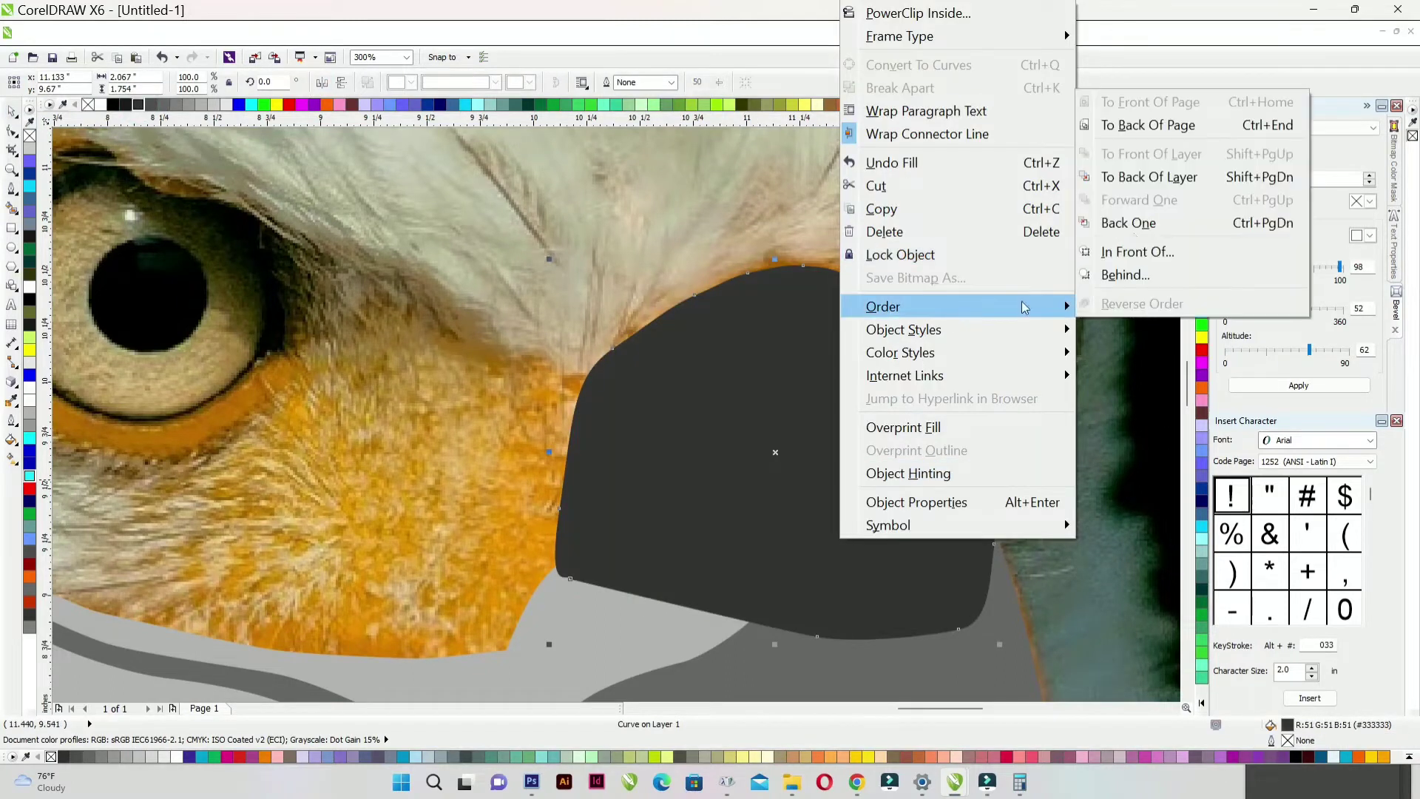
left_click(1128, 222)
right_click(725, 373)
mouse_move(917, 306)
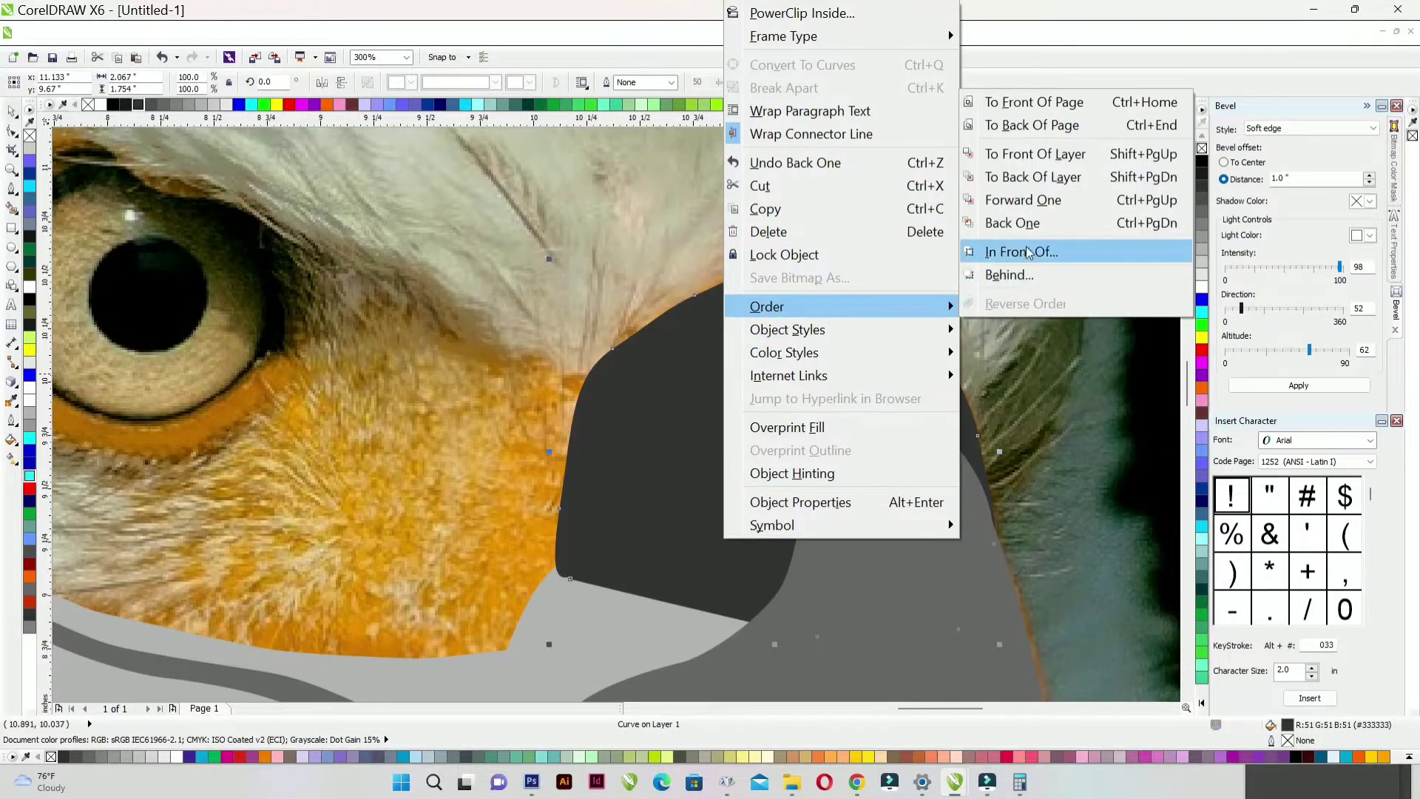
left_click(1027, 224)
scroll(806, 368, "down", 2)
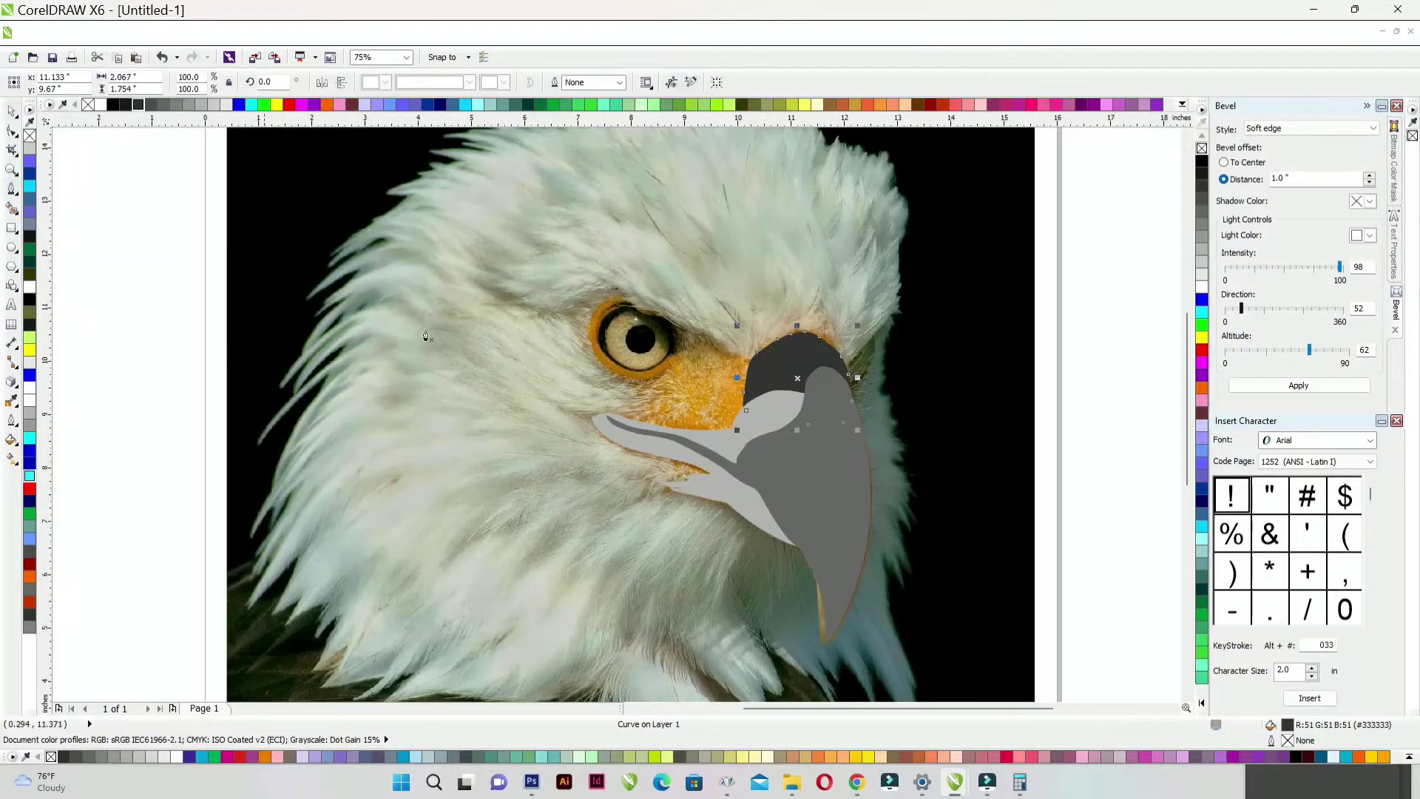
scroll(643, 222, "up", 2)
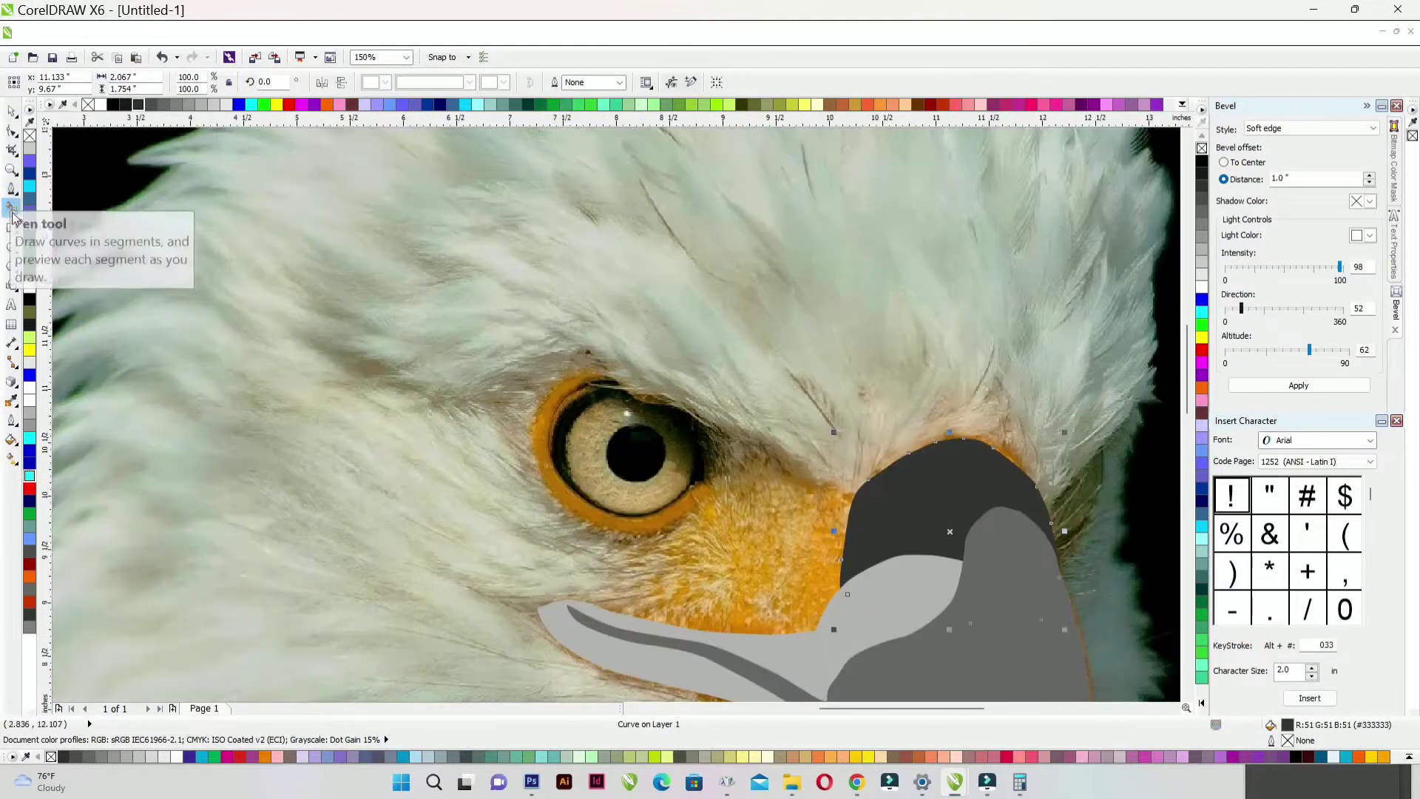
- Draw a black, unoutlined circle over the pupil
left_click(9, 249)
scroll(629, 448, "up", 2)
left_click_drag(664, 479, 780, 590)
left_click(113, 107)
right_click(88, 105)
- Copy the pupil circle, enlarge it to 216%, fill yellow-green and send it behind the pupil
right_click(631, 392)
left_click(681, 212)
scroll(695, 294, "down", 1)
scroll(699, 303, "down", 3)
right_click(405, 289)
left_click(459, 419)
scroll(699, 298, "up", 4)
left_click_drag(702, 337, 829, 198)
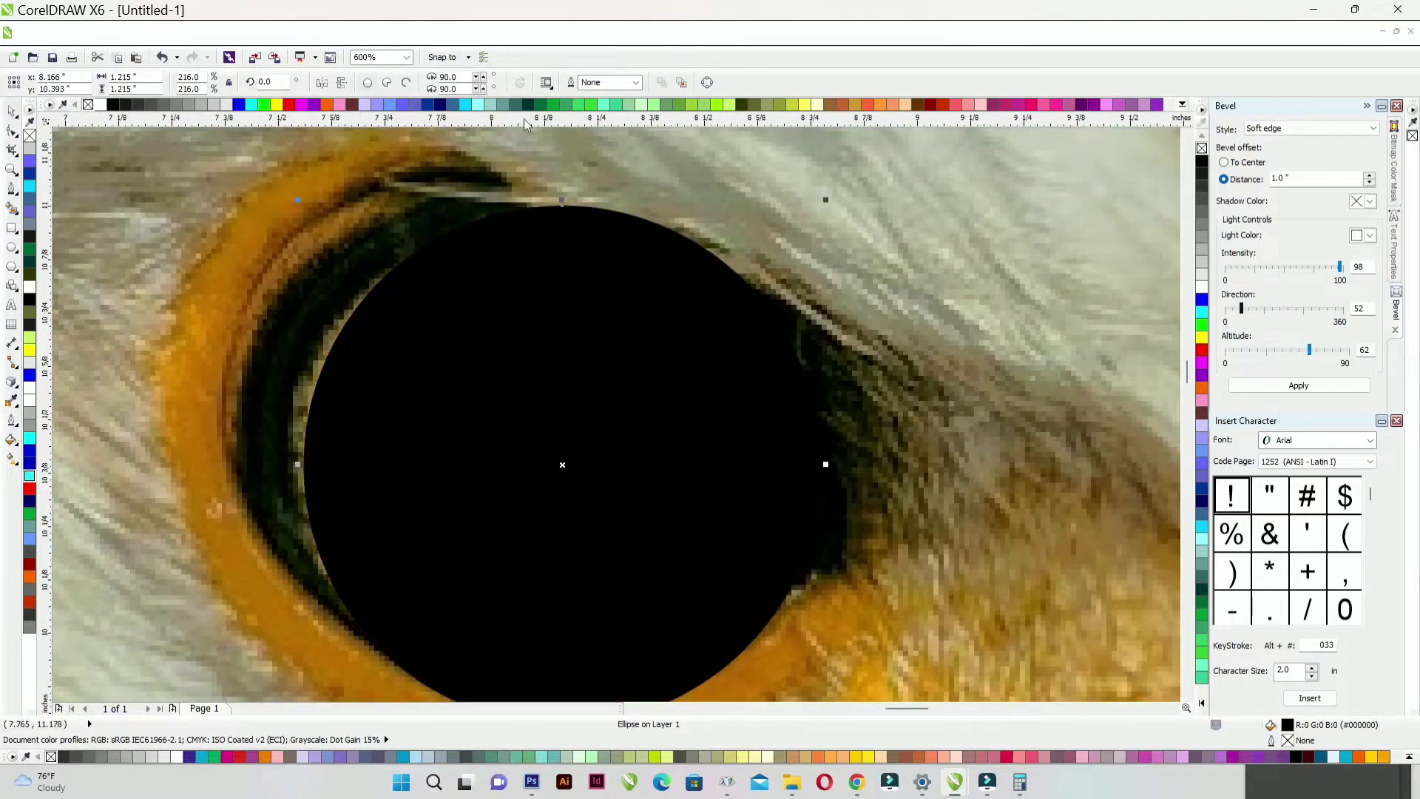
left_click(792, 105)
key("ctrl+Page_Down")
- Add a slightly larger black ring behind the iris and a larger orange outer ellipse
scroll(524, 332, "down", 1)
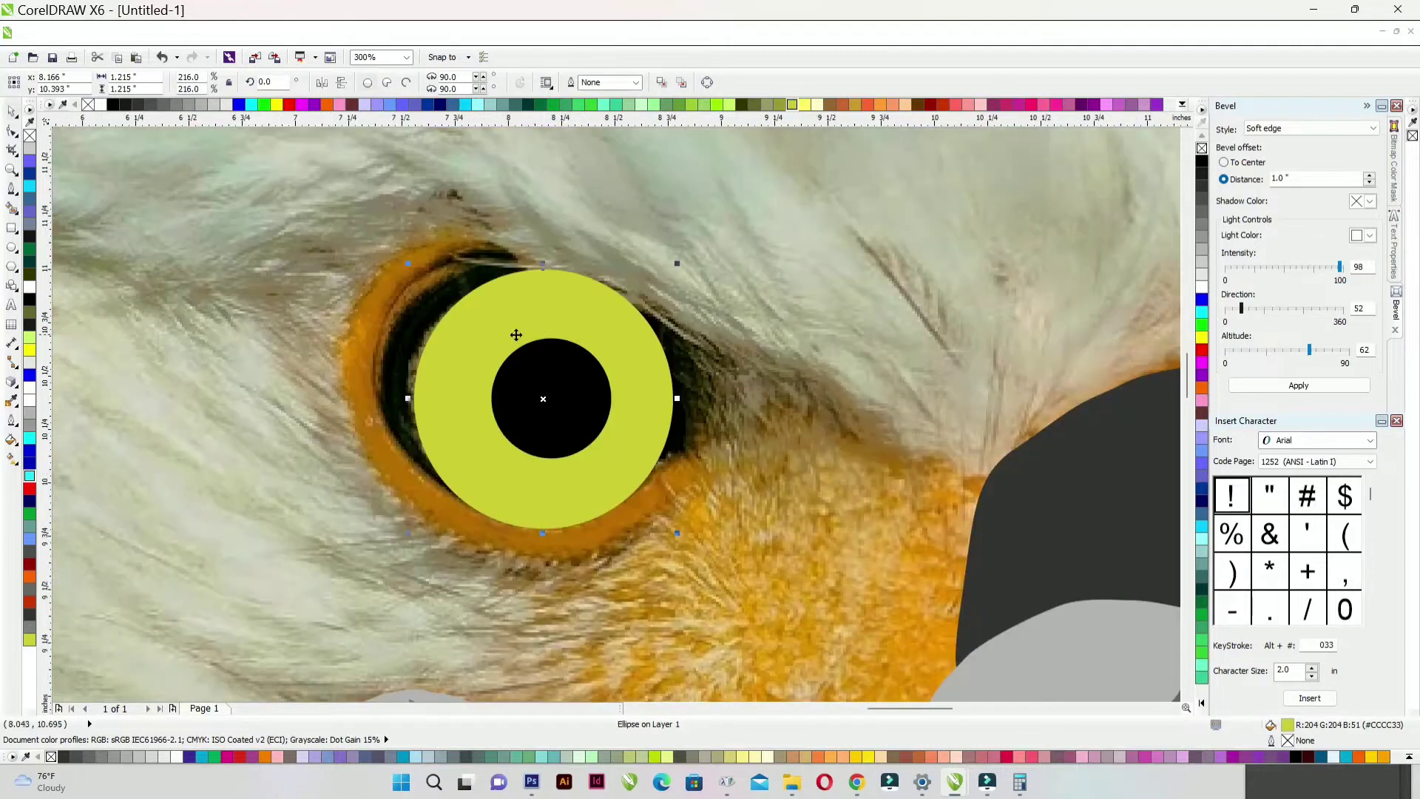
scroll(562, 333, "up", 1)
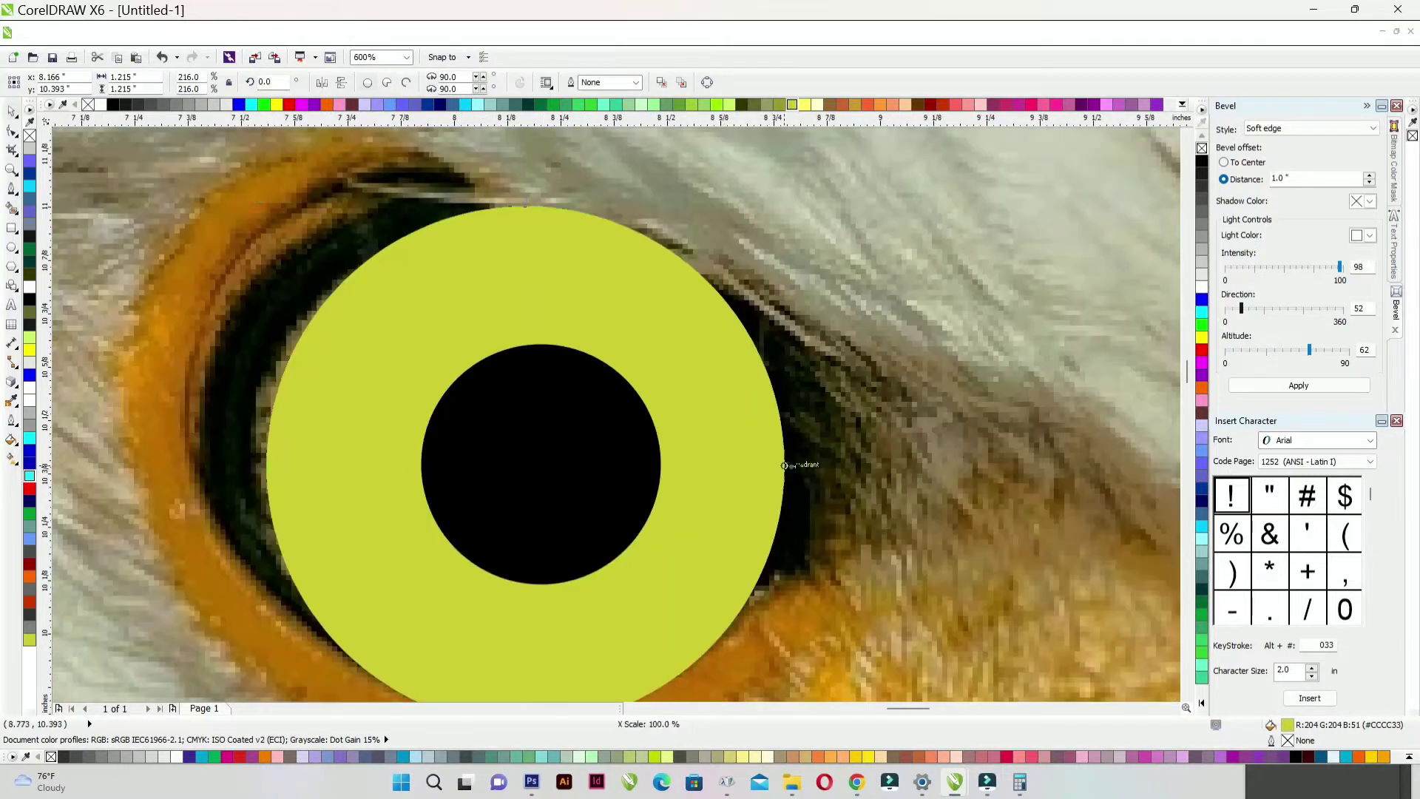
left_click_drag(785, 465, 814, 465)
left_click(114, 106)
key("ctrl+Page_Down")
scroll(434, 353, "down", 1)
scroll(434, 353, "up", 1)
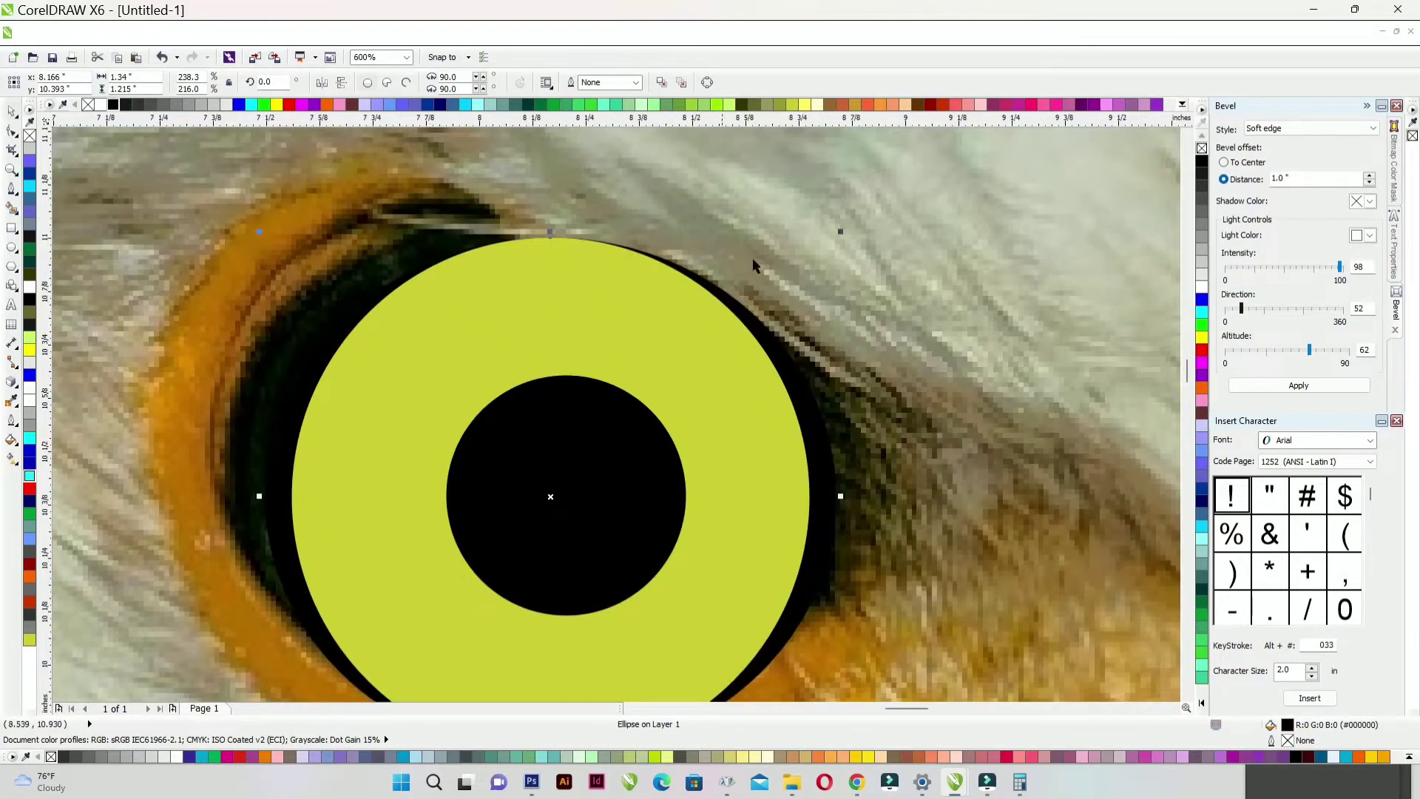
left_click_drag(840, 233, 883, 192)
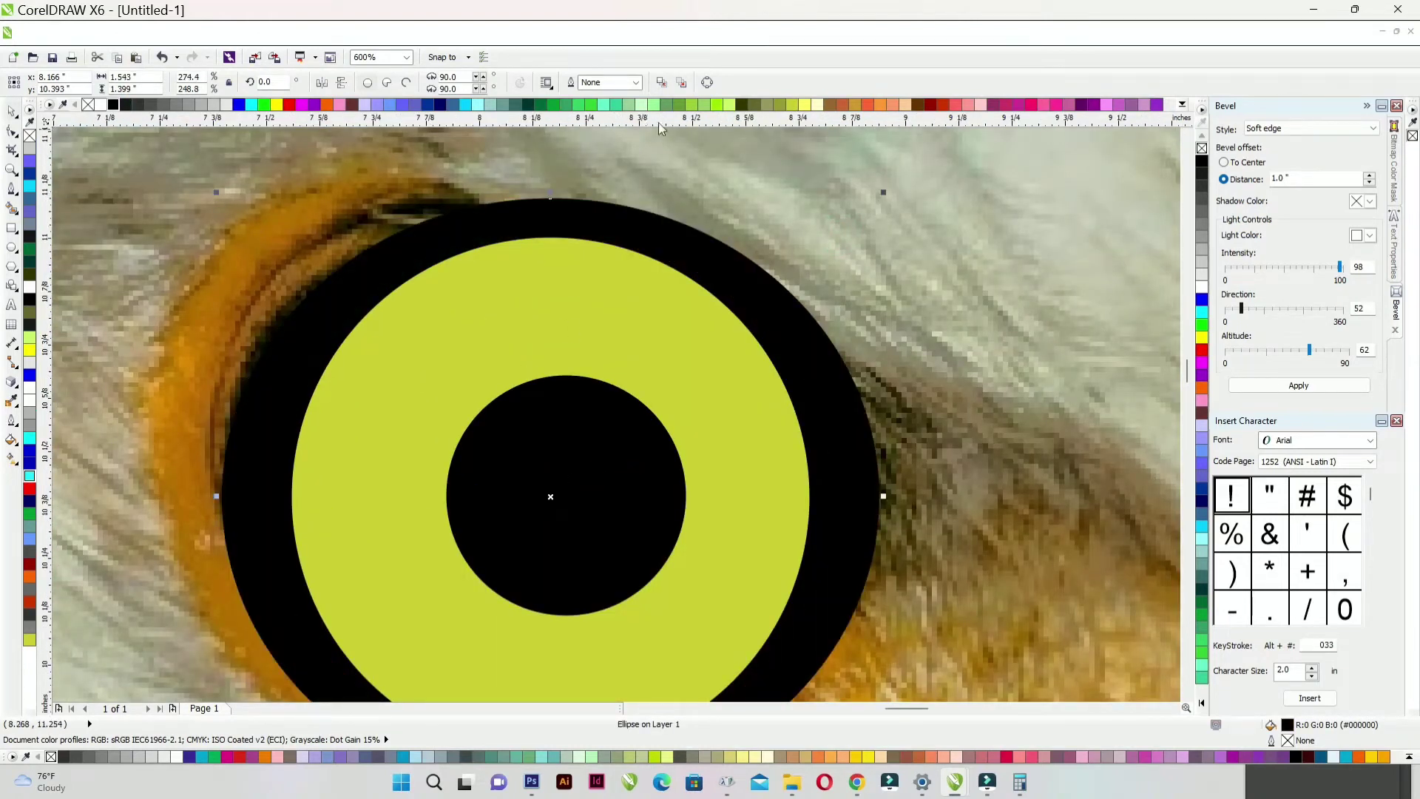
left_click(882, 106)
- Marquee-select the four eye circles and group them with Ctrl+G
scroll(598, 286, "down", 2)
scroll(597, 317, "up", 1)
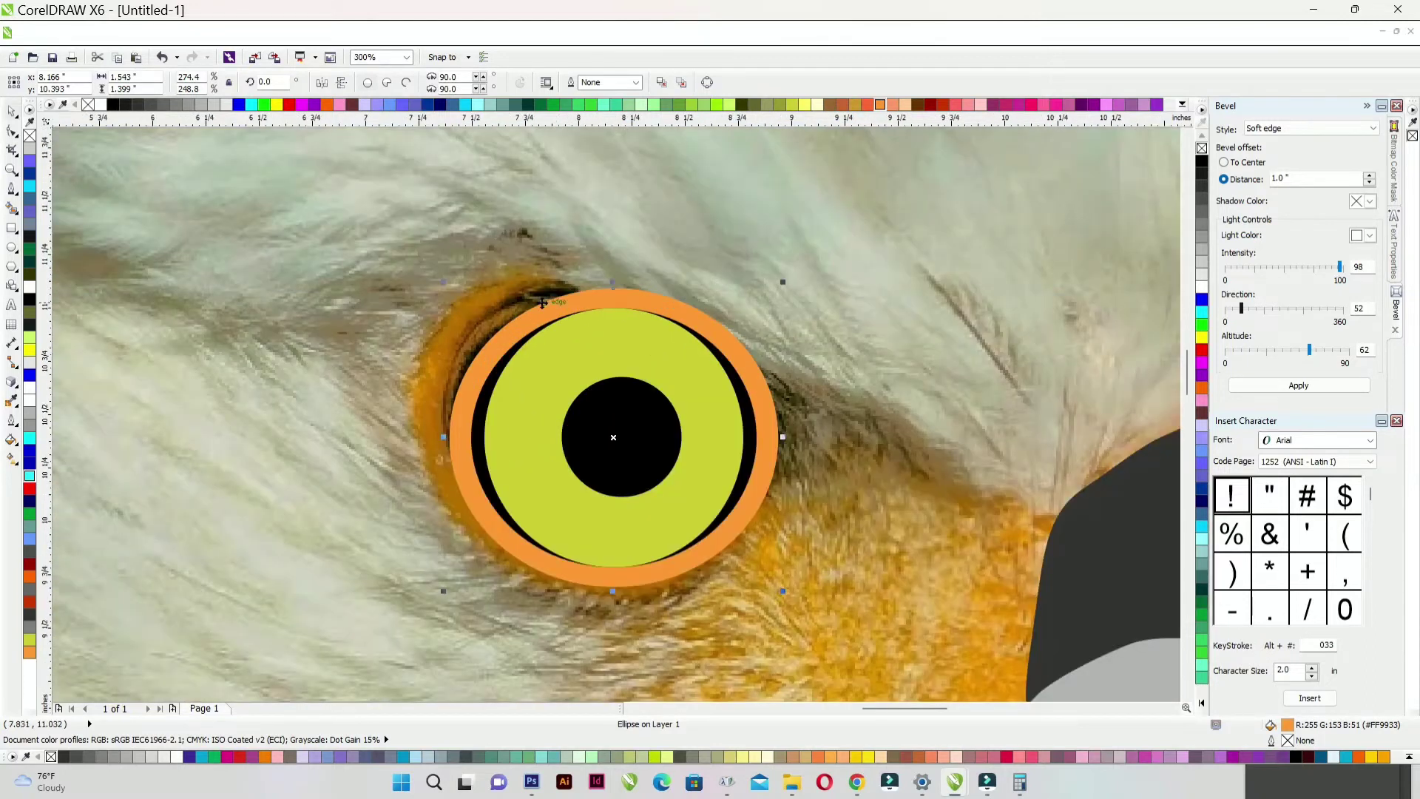
scroll(542, 302, "down", 3)
left_click(255, 298)
left_click_drag(276, 282, 606, 386)
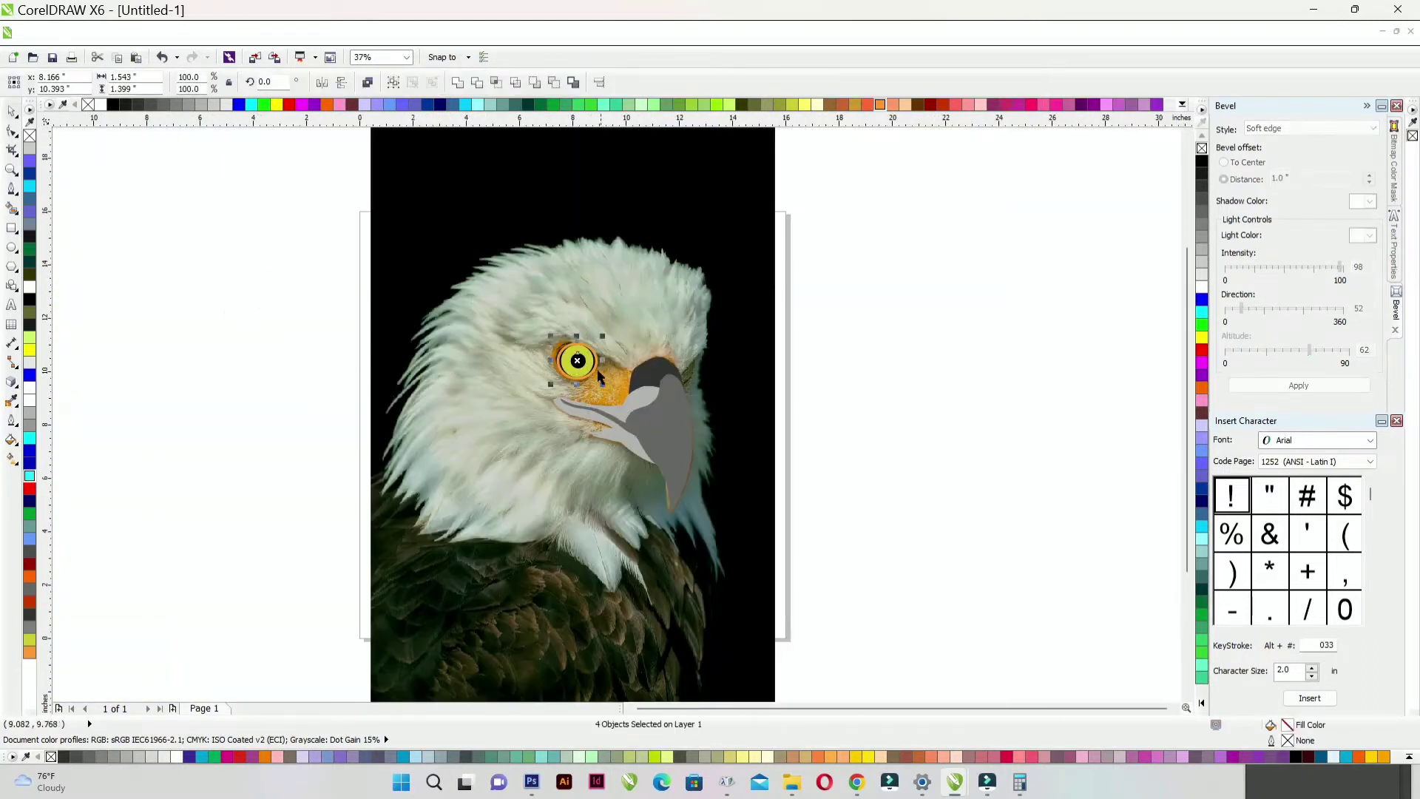
scroll(599, 377, "up", 2)
key("ctrl+g")
scroll(599, 376, "up", 1)
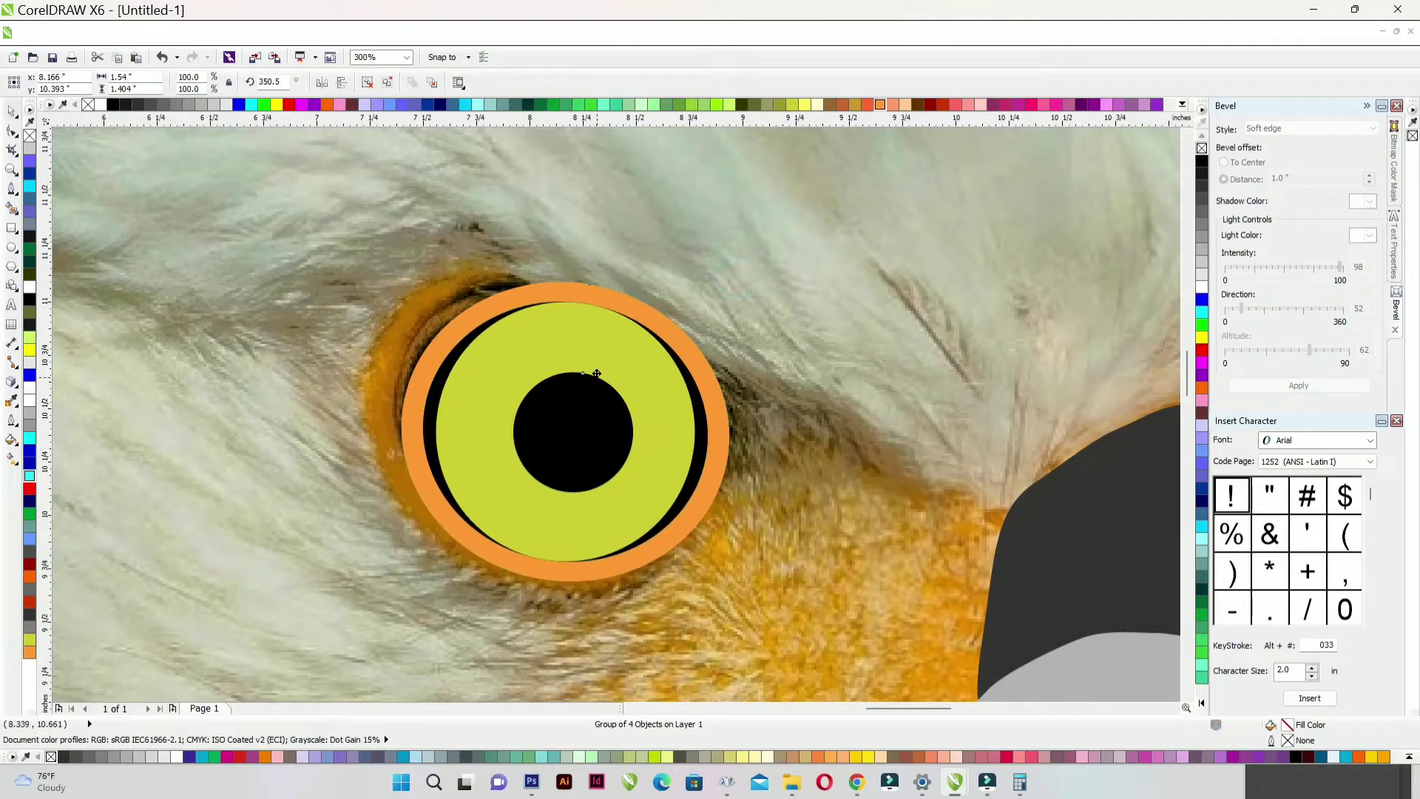
scroll(584, 372, "down", 2)
left_click(190, 355)
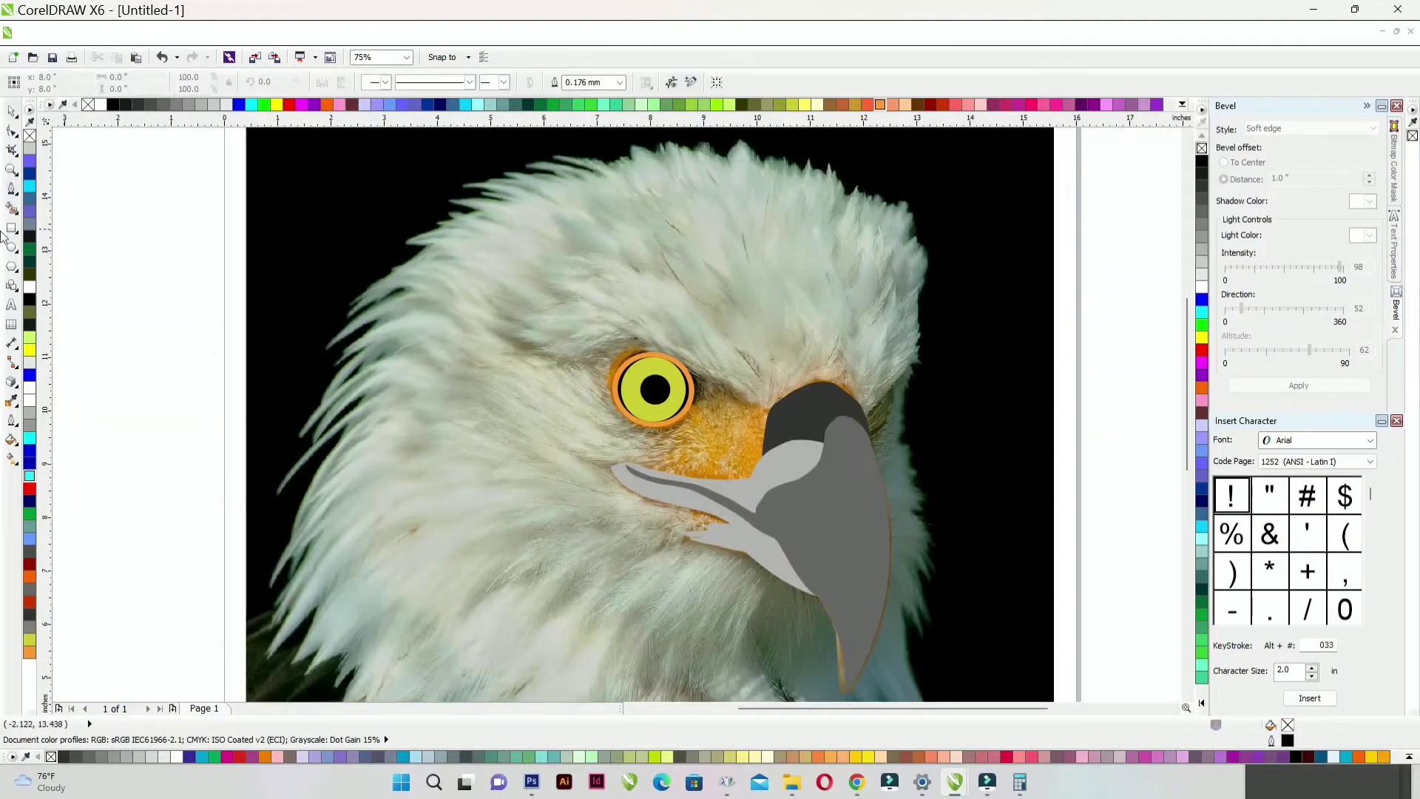
- Trace the left part of the crown outline with the Pen tool, forming jagged feather tips
scroll(716, 285, "up", 2)
scroll(838, 435, "down", 1)
left_click_drag(767, 493, 699, 474)
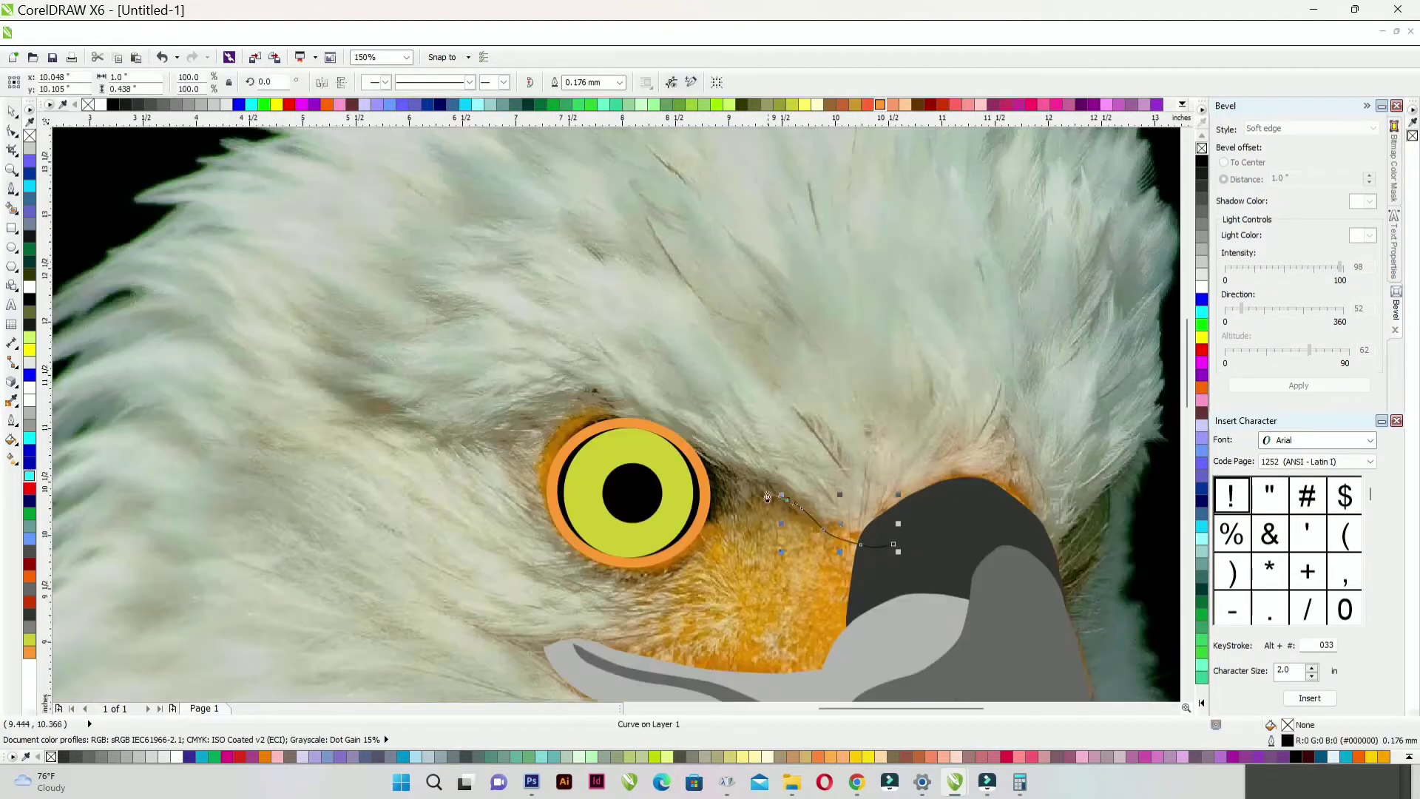
scroll(733, 474, "up", 1)
left_click_drag(653, 465, 626, 458)
left_click_drag(545, 430, 514, 403)
left_click(317, 390)
scroll(317, 390, "down", 2)
scroll(178, 360, "up", 1)
left_click_drag(354, 408, 323, 400)
left_click_drag(281, 383, 325, 395)
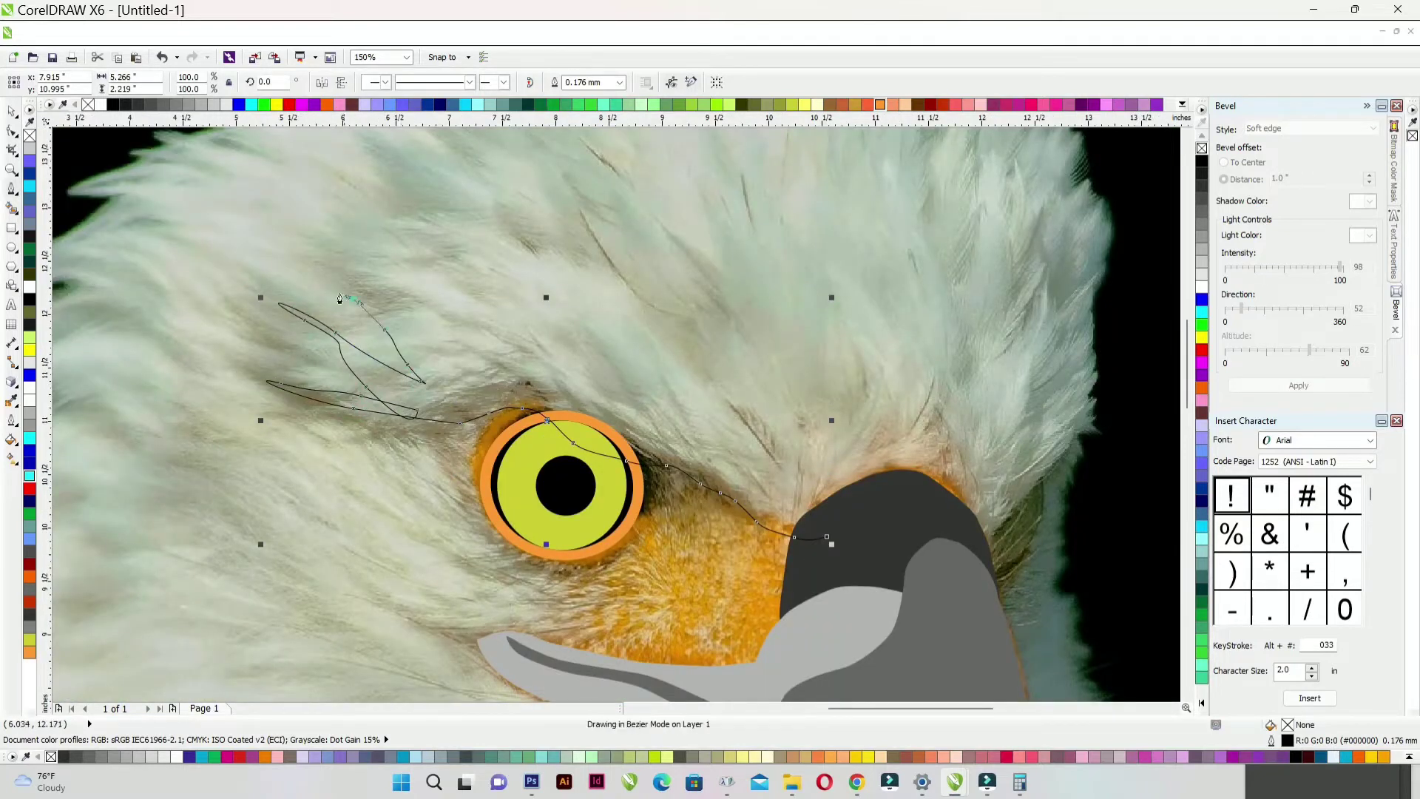
left_click_drag(339, 299, 338, 295)
left_click(444, 361)
scroll(462, 372, "down", 2)
scroll(473, 341, "up", 3)
left_click_drag(369, 446, 238, 340)
left_click_drag(465, 449, 506, 497)
left_click(495, 452)
left_click_drag(394, 342, 353, 313)
scroll(356, 326, "down", 2)
scroll(333, 255, "up", 1)
left_click_drag(412, 417, 437, 435)
left_click_drag(509, 487, 520, 509)
left_click_drag(451, 367, 425, 338)
left_click_drag(513, 408, 525, 428)
left_click_drag(557, 456, 576, 469)
left_click_drag(568, 455, 551, 415)
left_click_drag(529, 355, 521, 337)
left_click(500, 312)
- Zigzag the feather outline across to the right, then close it along the edge above the beak
left_click(675, 326)
left_click_drag(723, 502, 735, 527)
left_click_drag(758, 548, 750, 534)
left_click_drag(752, 473, 755, 440)
left_click_drag(763, 384, 760, 356)
left_click(749, 312)
left_click_drag(769, 369, 779, 398)
left_click_drag(796, 502, 793, 524)
left_click_drag(912, 347, 918, 364)
left_click_drag(915, 452, 904, 477)
left_click_drag(886, 531, 888, 553)
left_click_drag(898, 564, 904, 542)
left_click_drag(960, 452, 974, 426)
left_click_drag(986, 370, 997, 363)
left_click_drag(989, 459, 977, 486)
mouse_move(946, 574)
left_mouse_down()
mouse_move(952, 563)
mouse_move(911, 559)
left_mouse_up()
scroll(1003, 514, "up", 4)
left_click_drag(850, 613, 832, 645)
scroll(804, 370, "down", 2)
scroll(778, 453, "up", 1)
left_click_drag(851, 464, 871, 463)
left_click_drag(941, 445, 945, 460)
left_click_drag(894, 505, 861, 524)
left_click(696, 681)
scroll(854, 371, "down", 3)
scroll(818, 448, "up", 1)
left_click_drag(817, 444, 802, 461)
left_click_drag(761, 501, 744, 516)
left_click_drag(727, 533, 727, 554)
scroll(732, 554, "down", 1)
scroll(707, 581, "up", 1)
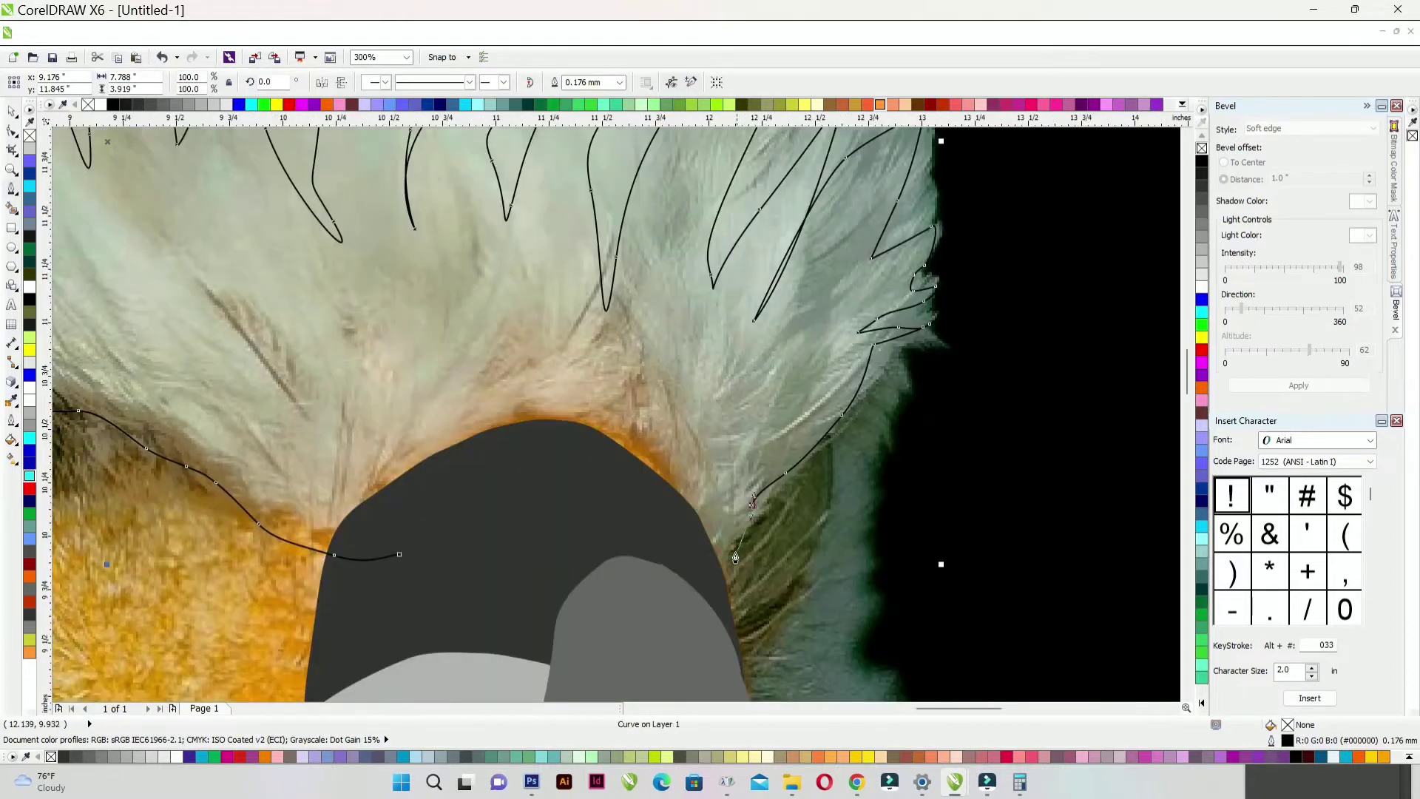
- Fill the crown shape light grey (#B3B3B3) and remove its outline
left_click(9, 114)
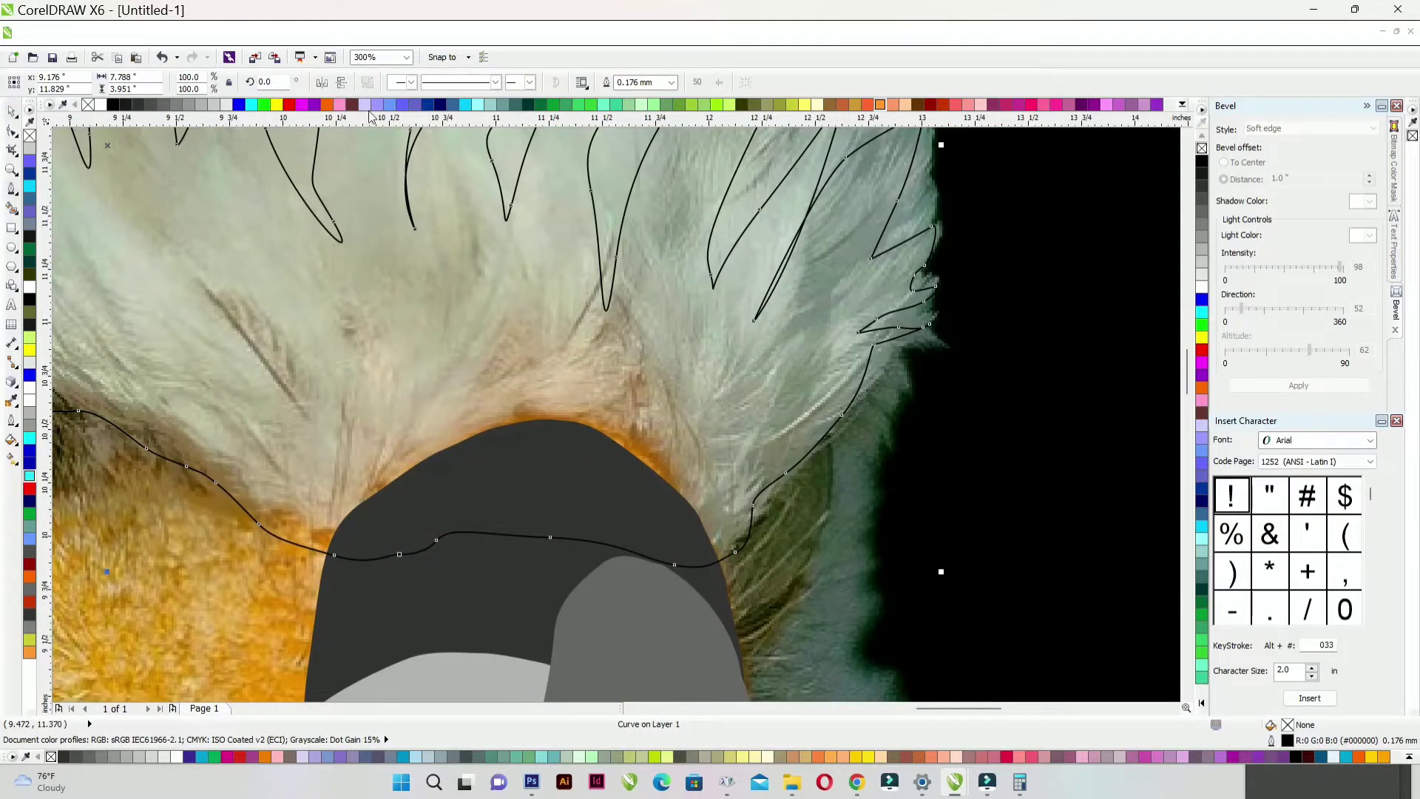
left_click(203, 108)
right_click(88, 104)
scroll(872, 466, "down", 3)
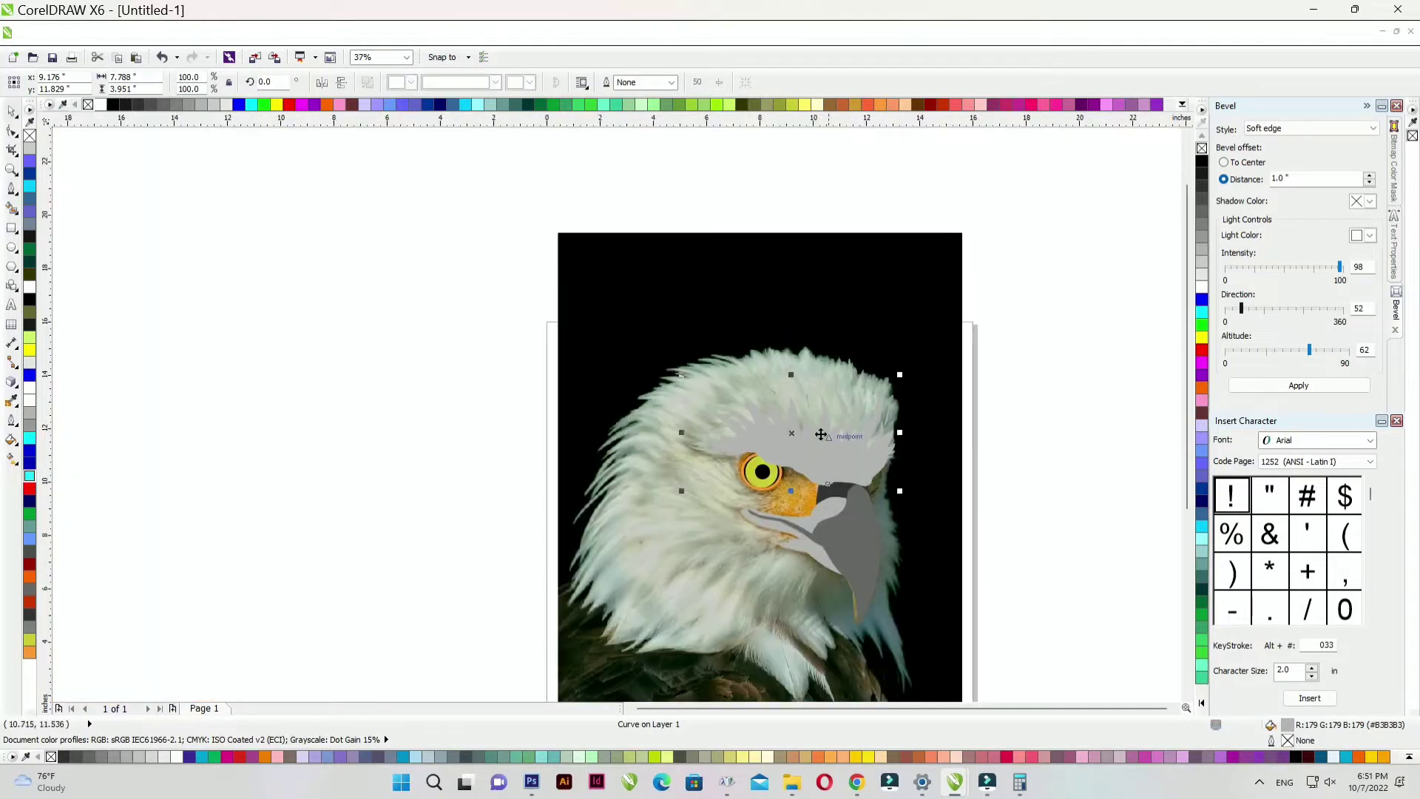
scroll(802, 405, "up", 1)
- Move the grey crown shape back in the stacking order so it sits behind the beak
right_click(803, 405)
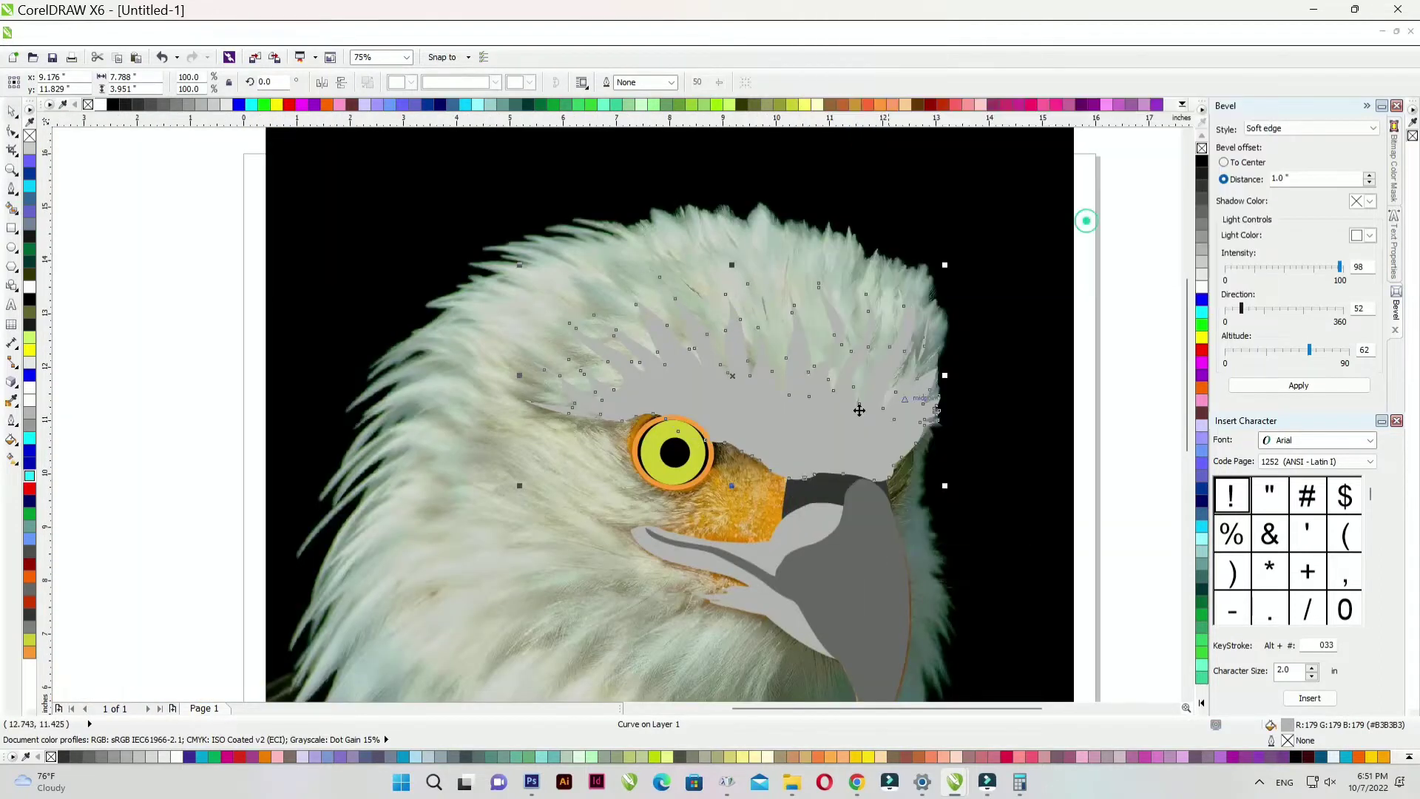
mouse_move(935, 307)
left_click(1089, 223)
key("ctrl+Page_Down")
left_click(161, 301)
scroll(742, 373, "up", 1)
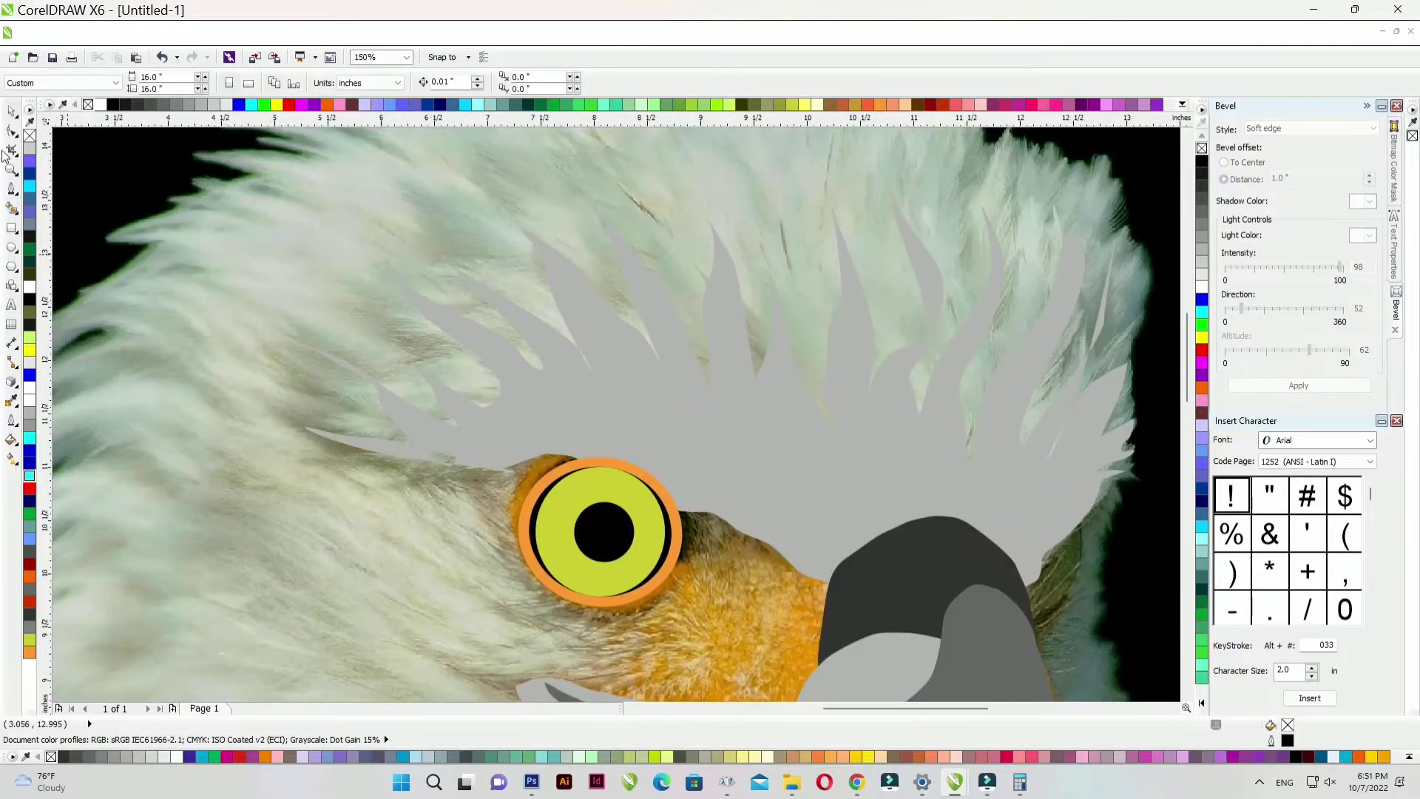
left_click(12, 190)
scroll(612, 418, "down", 2)
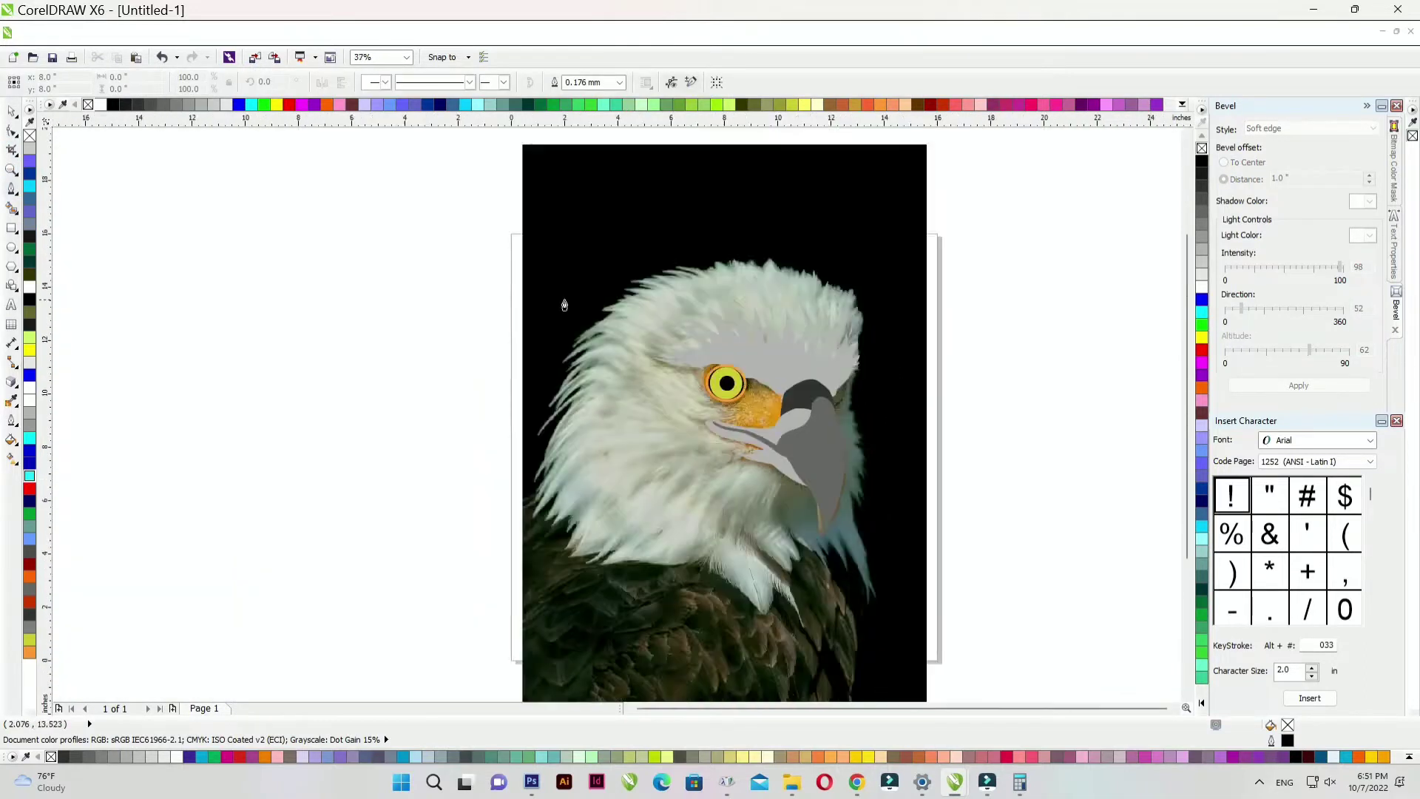
scroll(895, 531, "up", 2)
- Start the eye patch at the beak, tracing along the mouth line and zigzagging up toward the eye
scroll(895, 531, "down", 1)
scroll(956, 610, "up", 1)
left_click(1107, 593)
left_click(1001, 594)
left_click(918, 592)
left_click(894, 576)
left_click(856, 561)
left_click(826, 549)
left_click(846, 526)
left_click(940, 515)
left_click(845, 494)
left_click(930, 485)
left_click(787, 461)
left_click(826, 435)
left_click(767, 437)
left_click(747, 393)
- Carry the patch outline over the eye and down the beak, closing it at the start point
left_click(793, 316)
left_click(892, 271)
left_click(987, 302)
left_click(1065, 354)
left_click(1104, 416)
left_click(1141, 437)
left_click(1155, 483)
left_click(1107, 593)
- Fill the eye patch orange (#FF9933) with no outline
left_click(9, 109)
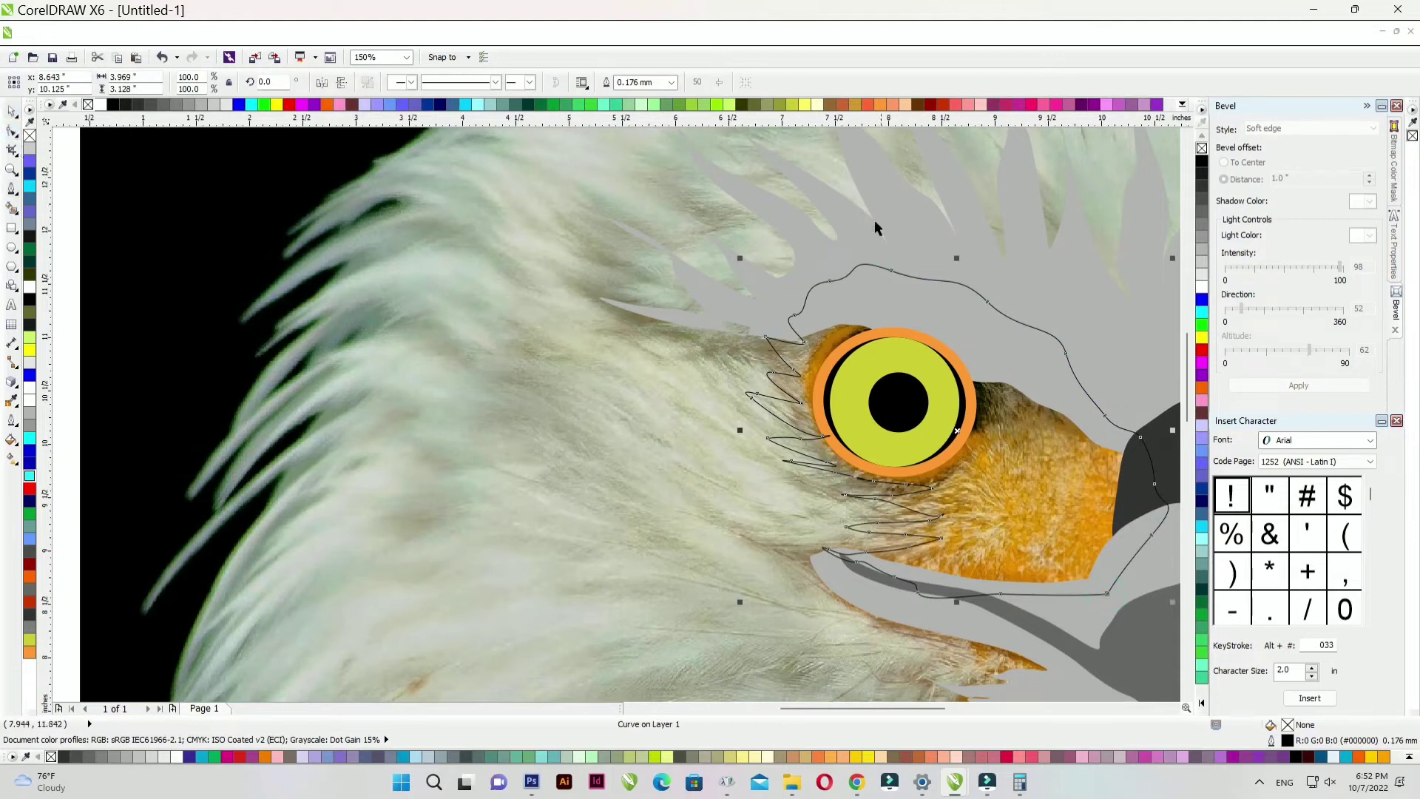
left_click(880, 104)
right_click(89, 105)
- Send the orange patch to the back, then forward one level so it sits just above the photo
key("shift+Page_Down")
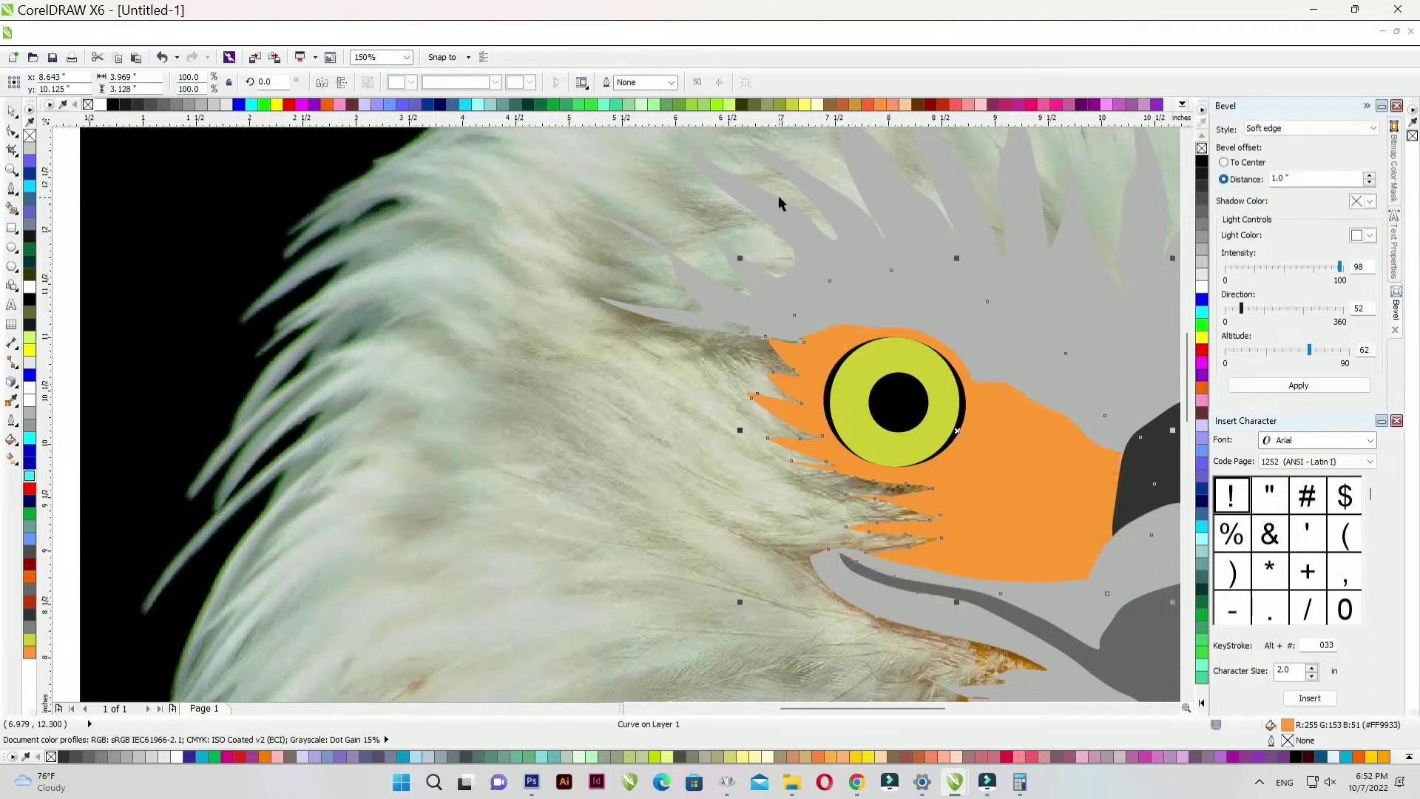
key("ctrl+Page_Up")
scroll(778, 196, "down", 2)
scroll(793, 246, "up", 1)
left_click(11, 188)
- Start tracing the dark neck shape down the beak edge and along its feathered lower edge
left_click_drag(818, 431, 922, 451)
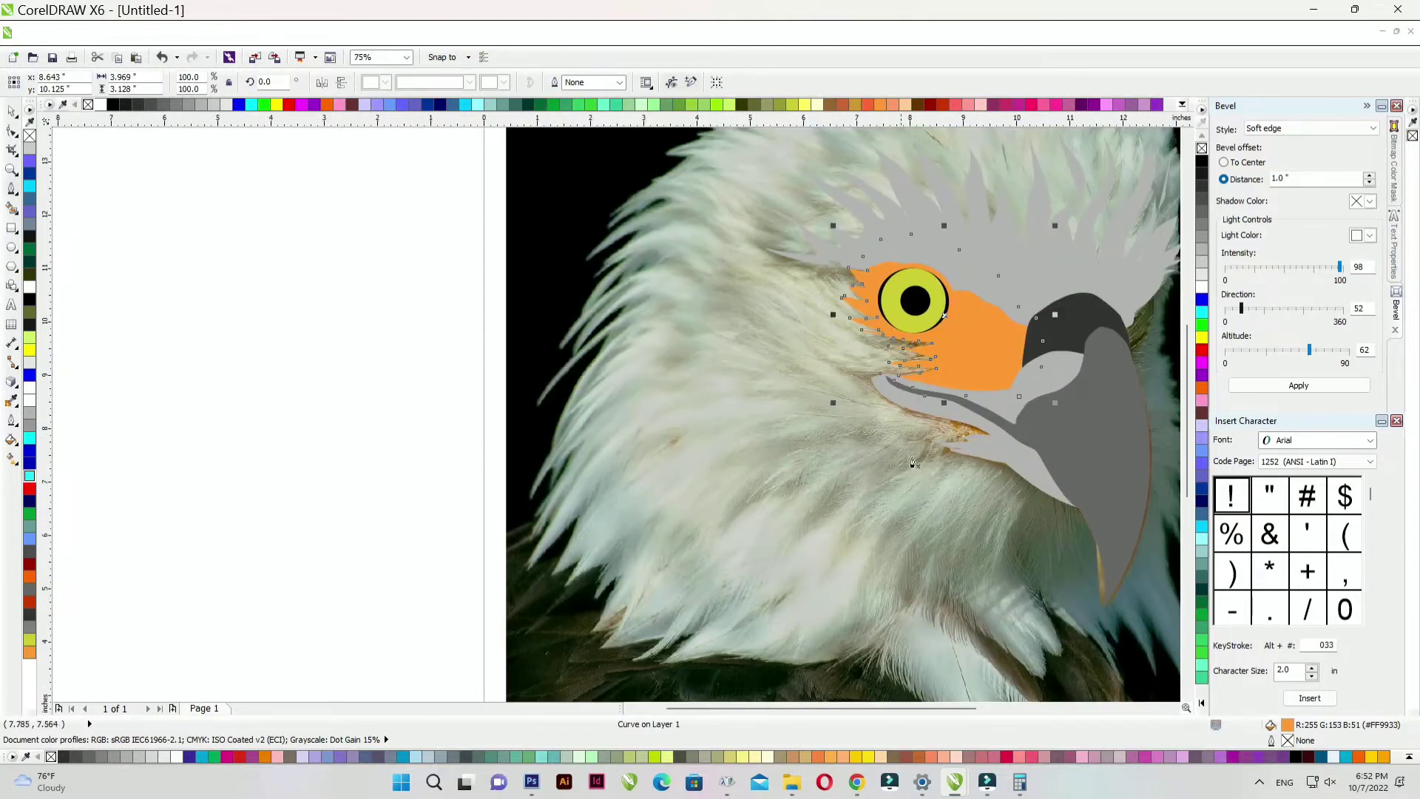
scroll(975, 475, "up", 1)
scroll(1049, 445, "down", 1)
left_click(989, 372)
left_click_drag(981, 398, 972, 406)
left_click_drag(957, 422, 954, 431)
left_click_drag(954, 446, 955, 455)
left_click_drag(956, 475, 954, 483)
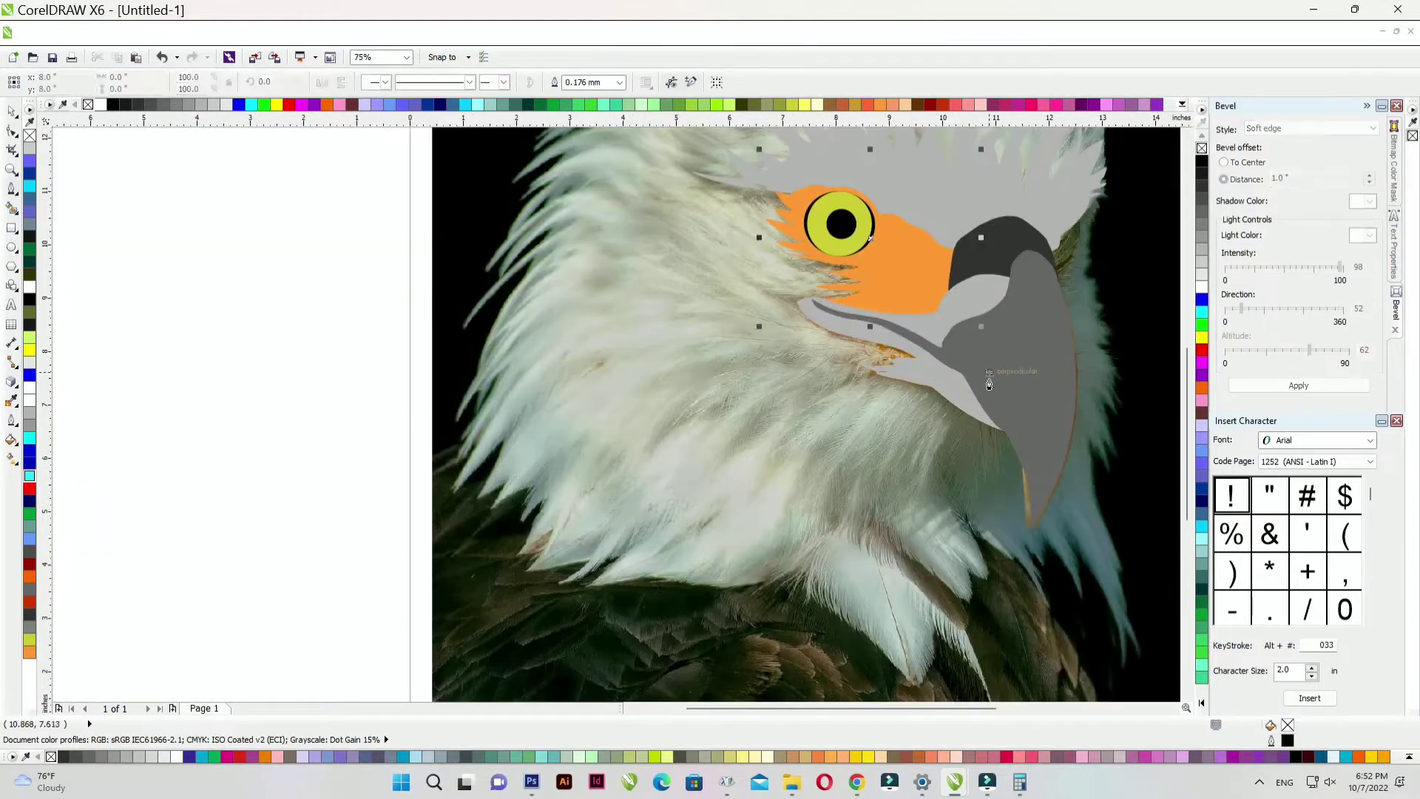
left_click_drag(1010, 563, 1013, 571)
left_click_drag(1016, 585, 1021, 595)
left_click_drag(982, 500, 980, 490)
left_click_drag(991, 488, 996, 499)
left_click_drag(1051, 622, 1050, 577)
left_click_drag(1043, 541, 1042, 532)
left_click_drag(1038, 520, 1045, 527)
- Curve the outline around the neck feather tips and back up, closing the shape
left_click_drag(1119, 646, 1124, 660)
left_click_drag(1122, 628, 1122, 613)
left_click_drag(1115, 564, 1117, 542)
left_click_drag(1088, 369, 1090, 376)
left_click_drag(1104, 405, 1105, 412)
left_click(1106, 419)
left_click_drag(1091, 341, 1089, 335)
scroll(1087, 271, "down", 1)
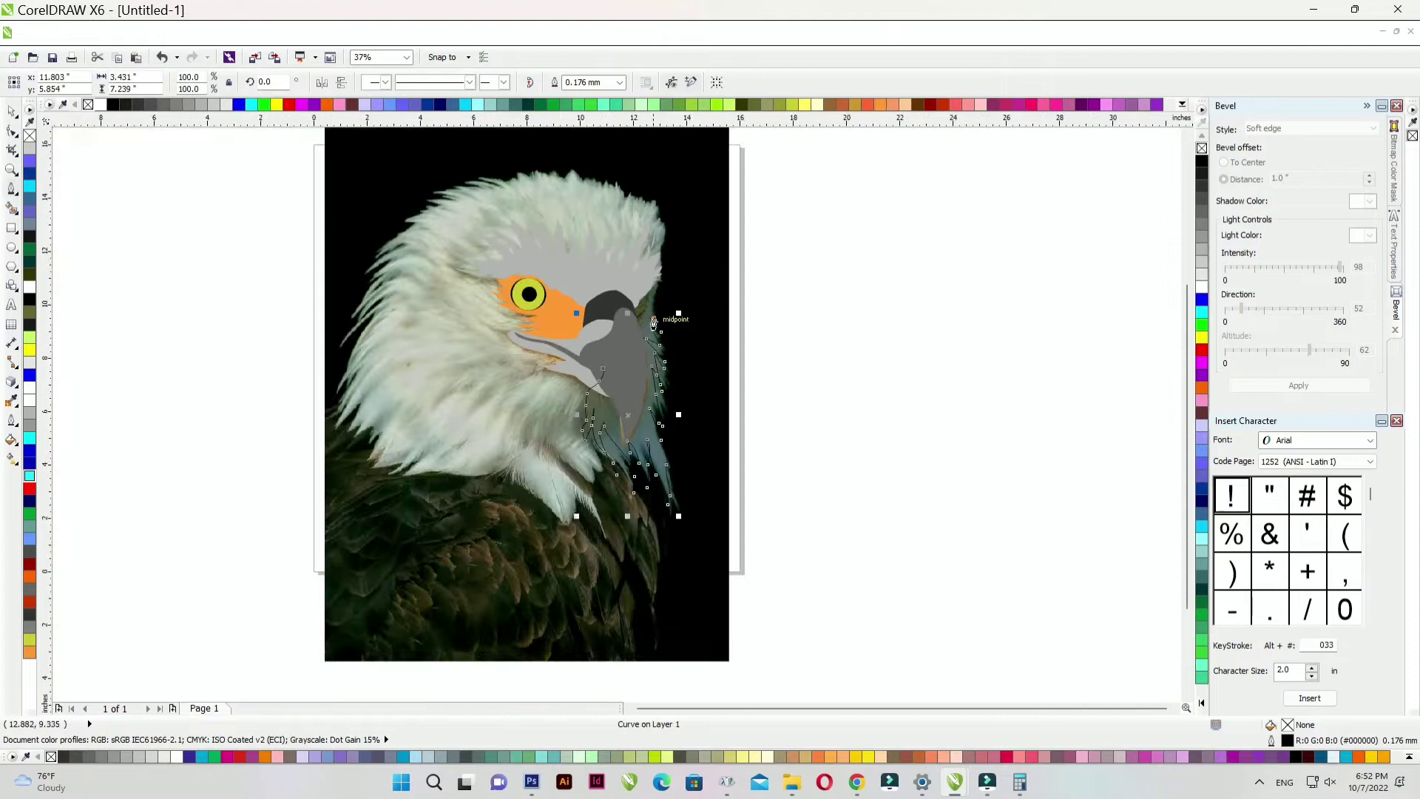
scroll(674, 281, "up", 2)
left_click(634, 316)
left_click_drag(633, 232, 633, 224)
left_click_drag(619, 210, 620, 234)
left_click_drag(562, 286, 560, 321)
left_click_drag(534, 480, 509, 490)
left_click_drag(462, 519, 445, 562)
left_click(437, 589)
- Fill the shape #1A1A1A, remove its outline, and place it just above the bottom layer
left_click(14, 112)
left_click(125, 104)
right_click(88, 104)
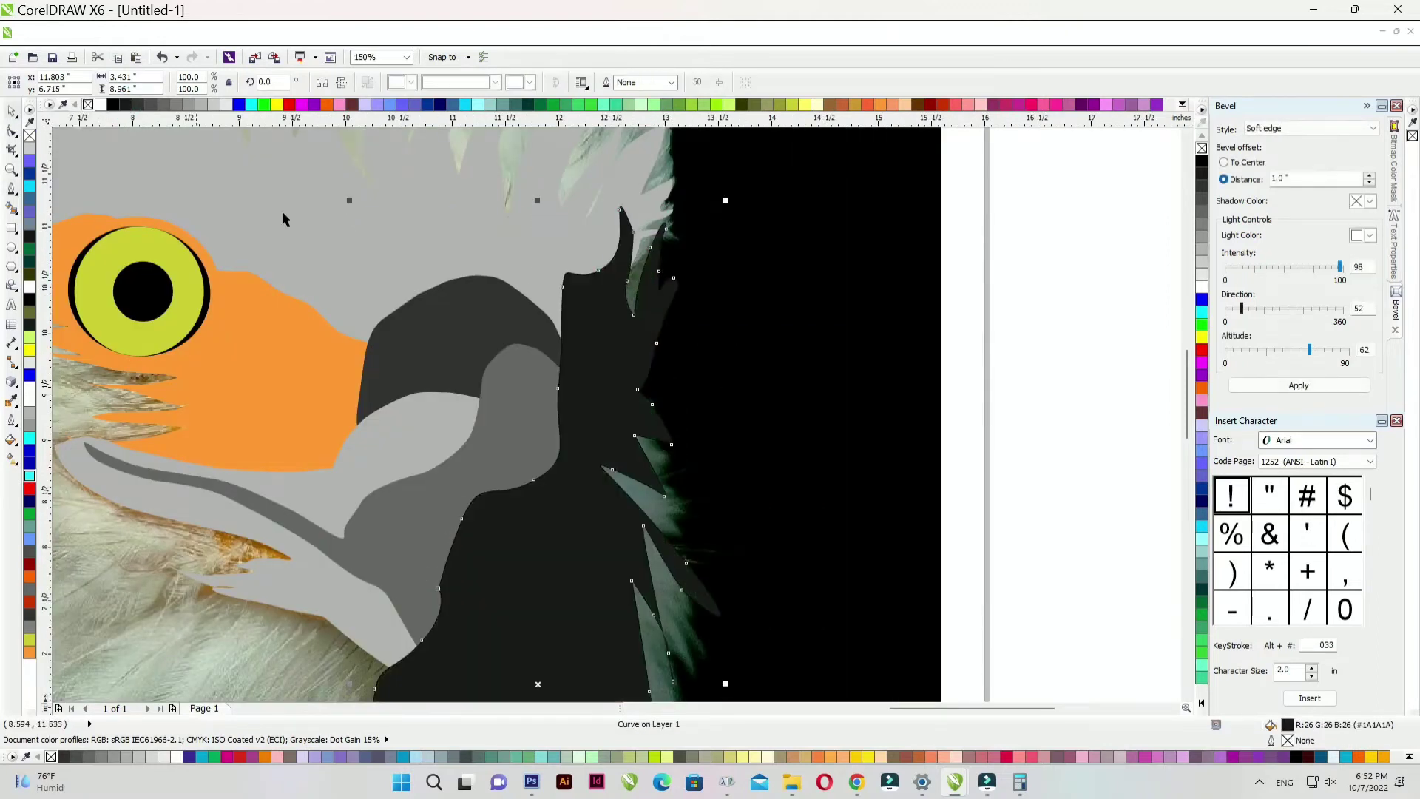
scroll(625, 333, "down", 1)
key("shift+Page_Down")
key("ctrl+Page_Up")
scroll(625, 332, "down", 1)
scroll(624, 332, "up", 1)
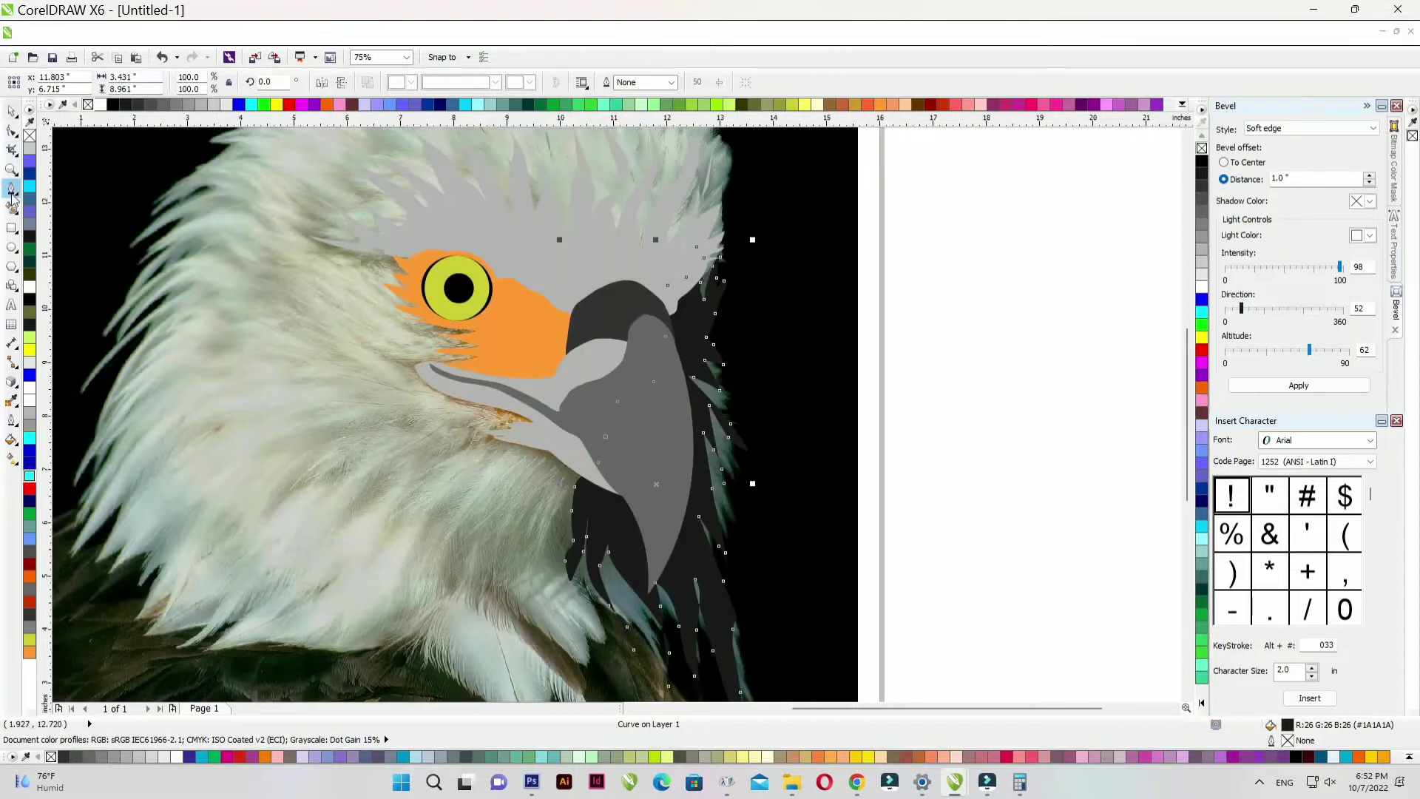
scroll(739, 355, "down", 2)
- Begin outlining the upper head feathers with curved feather tips and sharp points
scroll(829, 368, "up", 3)
mouse_move(968, 610)
left_mouse_down()
mouse_move(821, 625)
mouse_move(425, 571)
left_mouse_up()
left_click(353, 556)
left_click(380, 515)
left_click_drag(480, 464, 518, 463)
left_click(591, 464)
left_click_drag(439, 442, 408, 449)
left_click(354, 486)
left_click(418, 448)
left_click_drag(526, 399, 549, 361)
left_click(678, 351)
left_click_drag(591, 328, 538, 335)
left_click_drag(651, 298, 689, 301)
left_click_drag(629, 290, 577, 292)
left_click(522, 301)
left_click_drag(681, 262, 772, 247)
left_click(805, 240)
scroll(804, 244, "down", 2)
scroll(774, 280, "up", 1)
scroll(600, 392, "up", 1)
- Trace the remaining jagged feathers across the crown and close the outline
left_click_drag(434, 514, 406, 517)
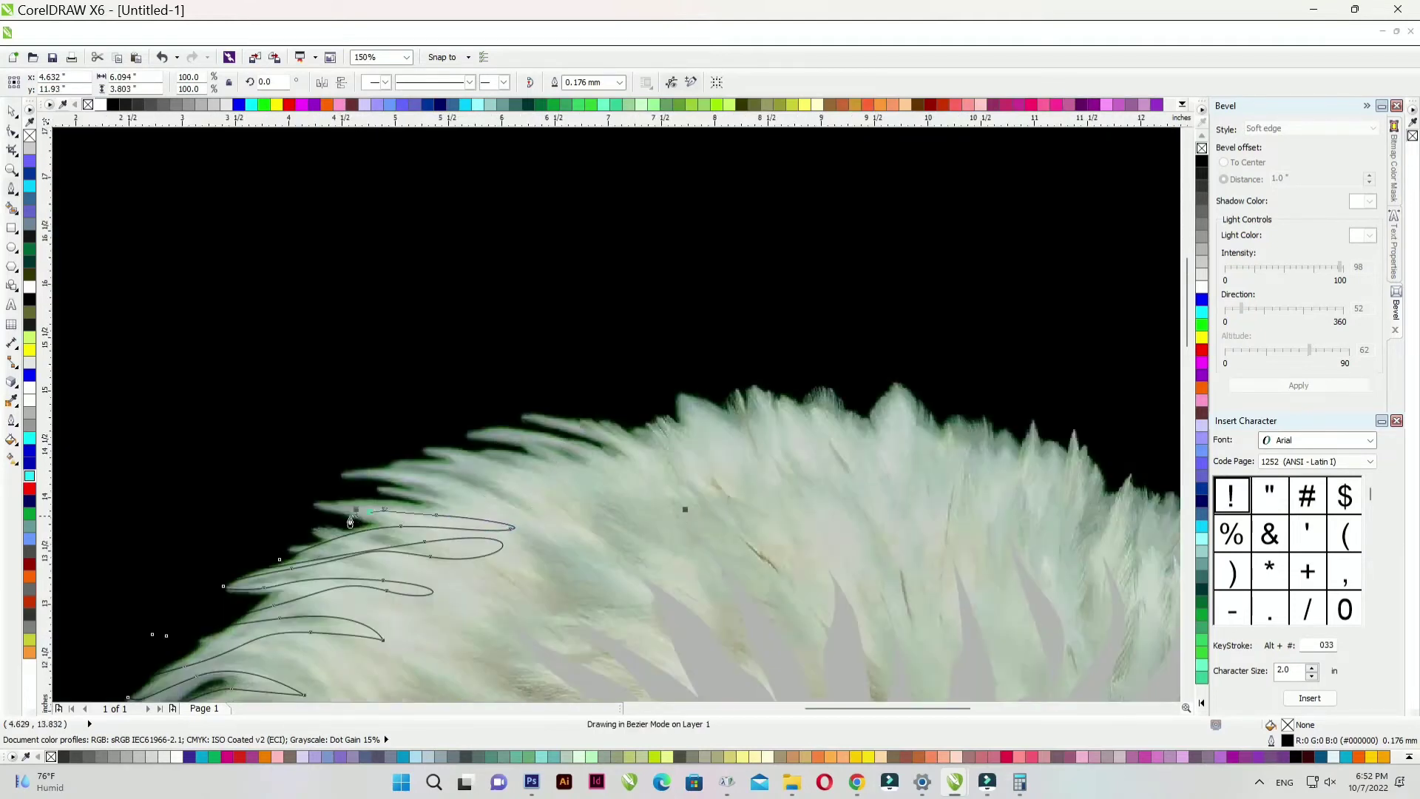
left_click(563, 506)
left_click_drag(471, 460, 531, 481)
left_click(597, 492)
left_click_drag(592, 428, 603, 387)
left_click(640, 501)
left_click_drag(640, 432, 656, 355)
left_click(665, 402)
left_click_drag(683, 414, 796, 475)
left_click(706, 461)
left_click(754, 460)
left_click(804, 511)
left_click_drag(826, 416, 849, 458)
left_click(920, 491)
left_click_drag(909, 403, 992, 414)
left_click_drag(969, 470, 1044, 415)
left_click(997, 506)
left_click(1036, 494)
left_click_drag(1050, 534, 1102, 482)
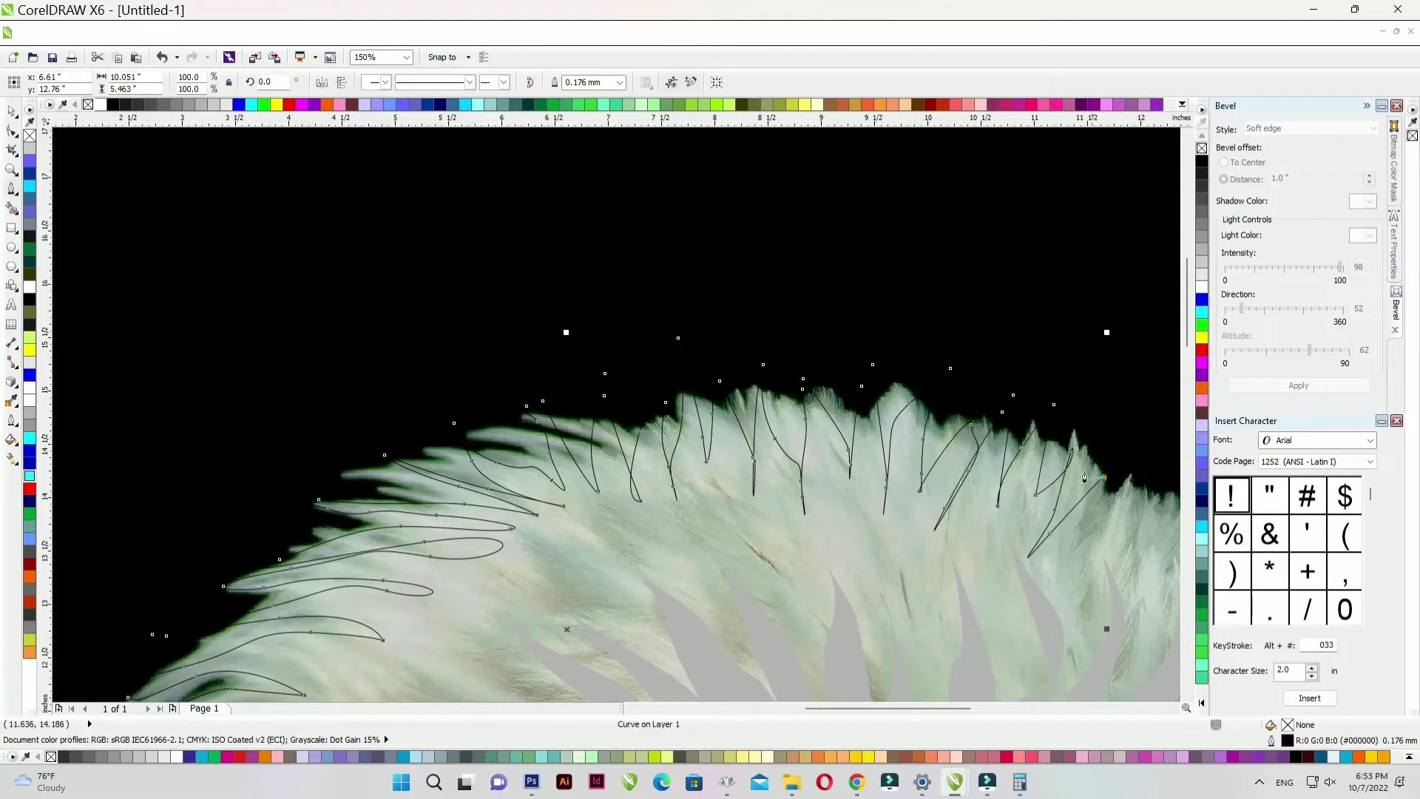
scroll(1102, 483, "up", 2)
scroll(988, 618, "down", 2)
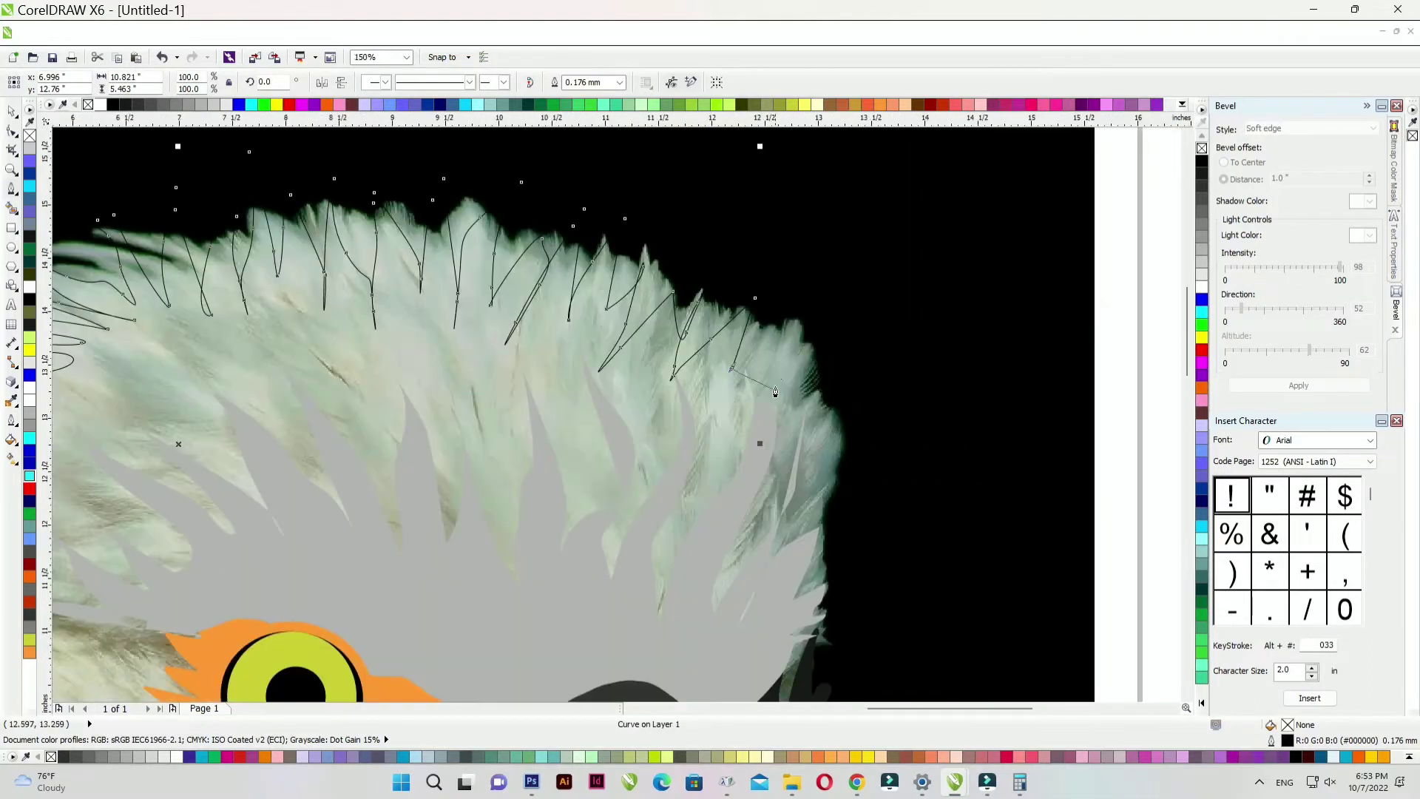
scroll(848, 452, "up", 2)
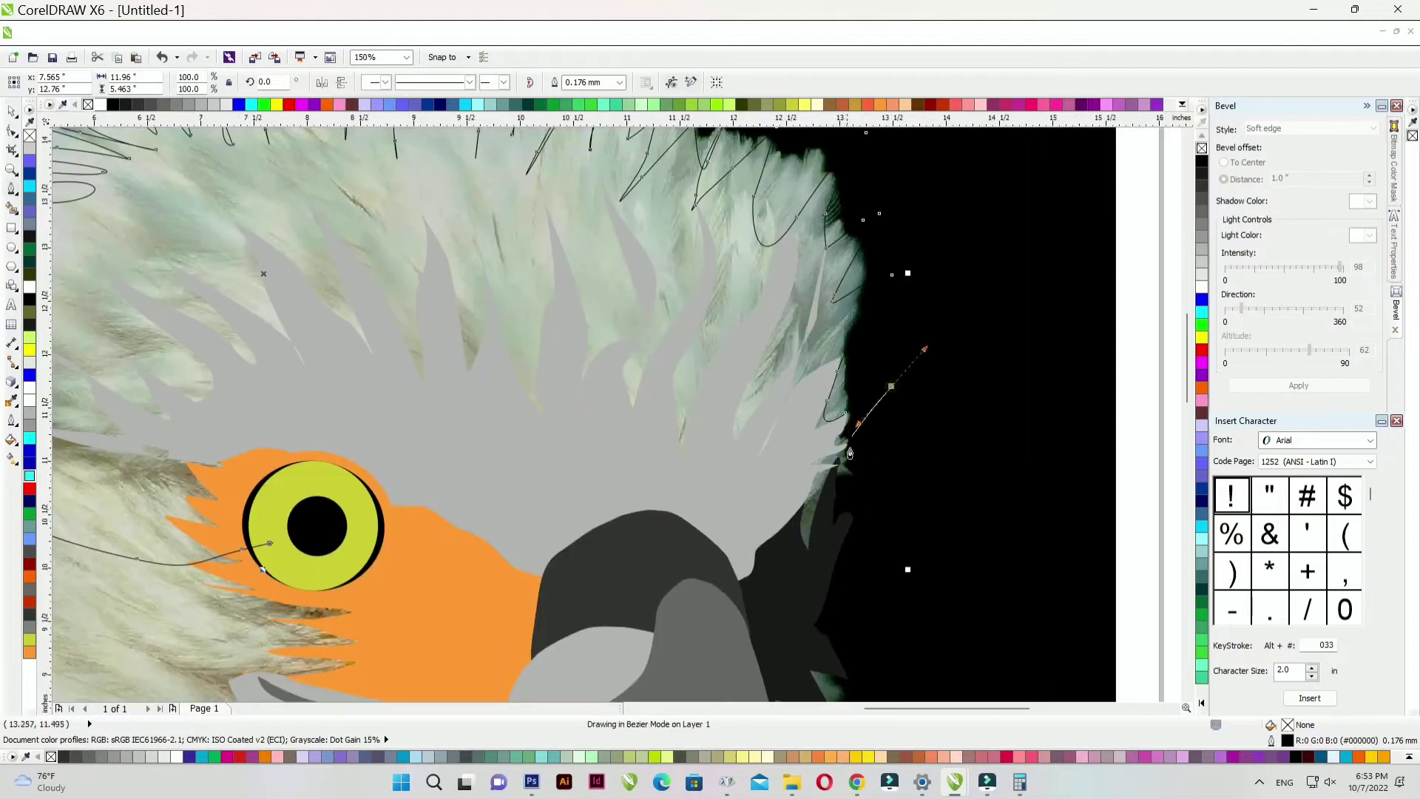
scroll(828, 540, "down", 2)
scroll(584, 570, "up", 2)
left_click(586, 582)
- Fill the crown shape mid grey #808080 with no outline, behind the eye, face and beak
left_click(222, 105)
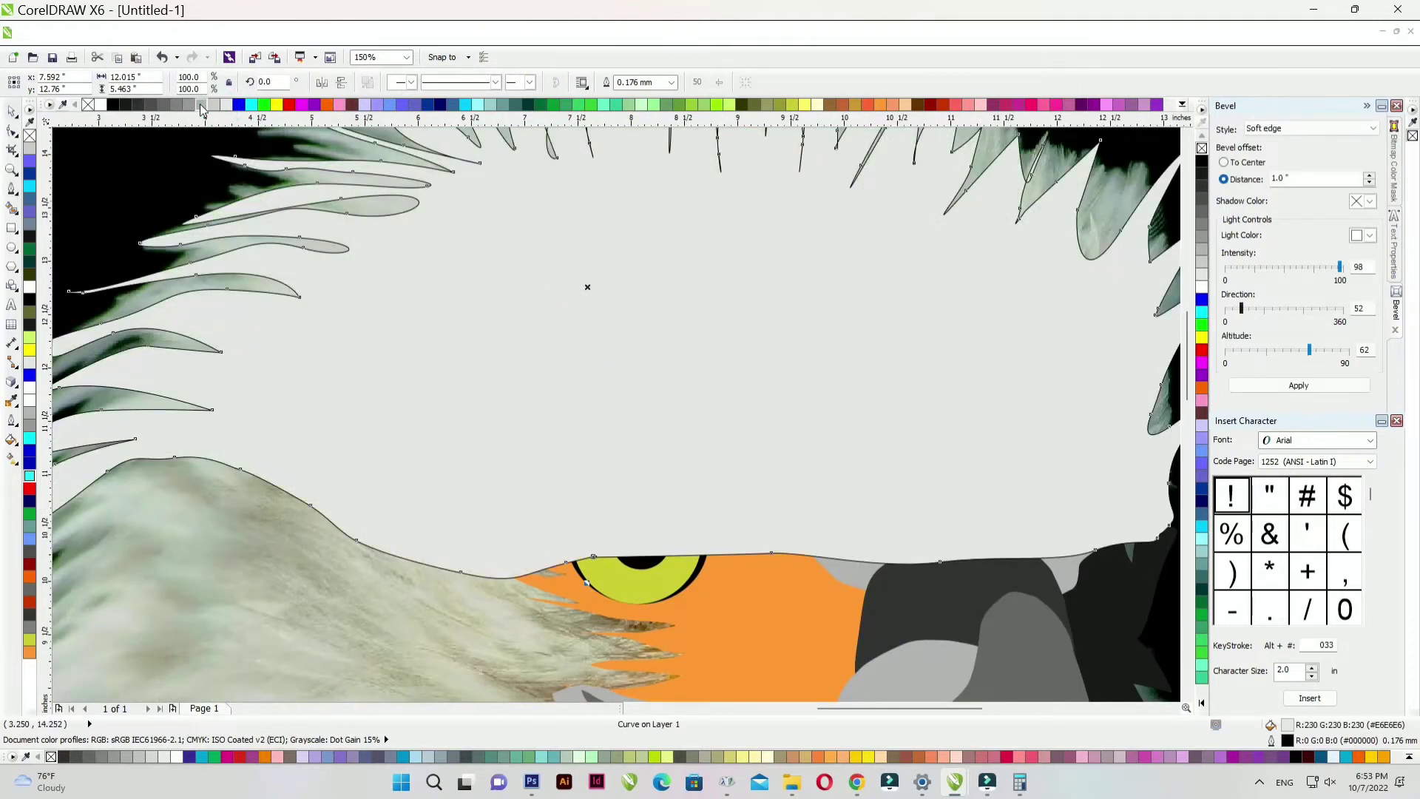
left_click(201, 106)
right_click(89, 105)
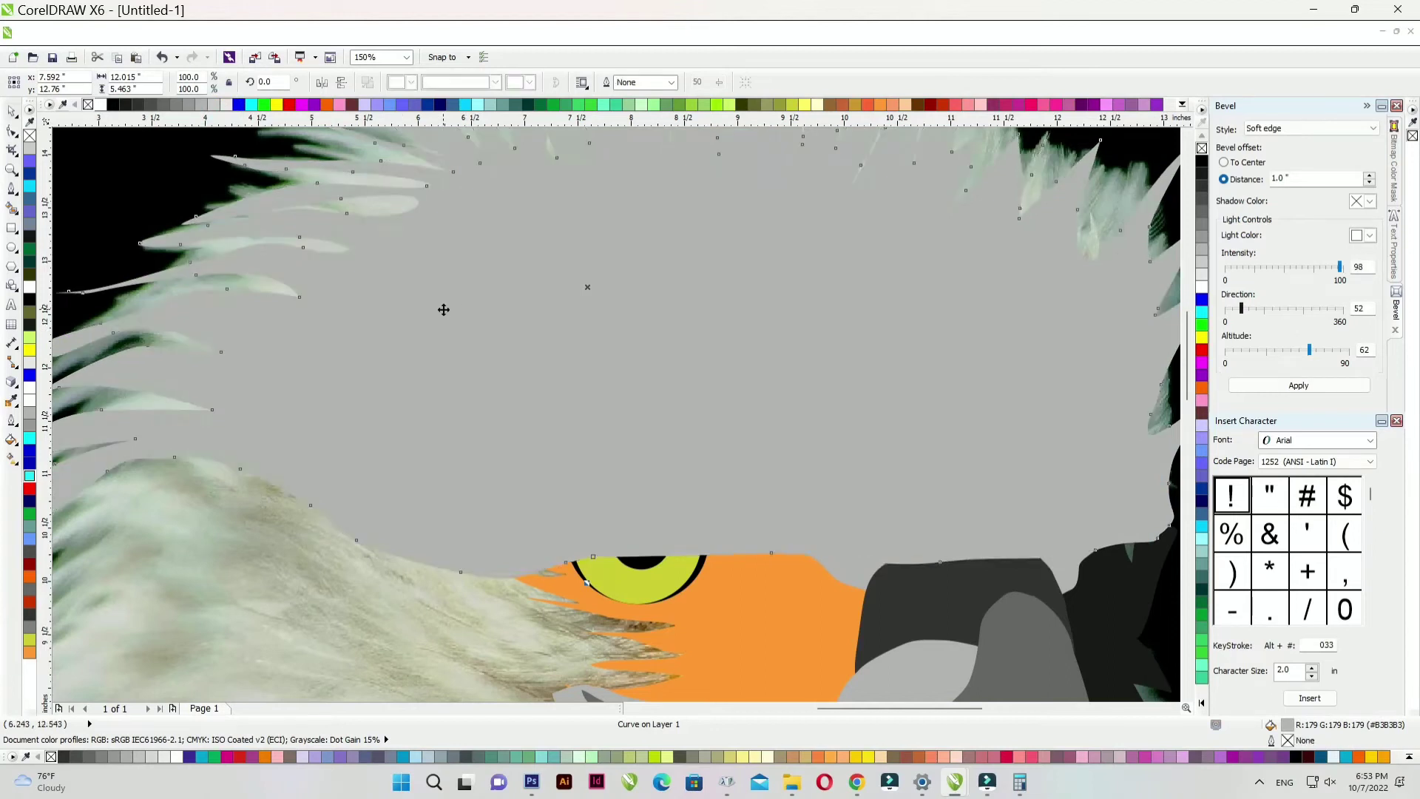
key("shift+Page_Down")
key("ctrl+Page_Up")
scroll(444, 234, "down", 1)
left_click(179, 107)
scroll(814, 244, "down", 1)
scroll(675, 347, "up", 1)
left_click(14, 208)
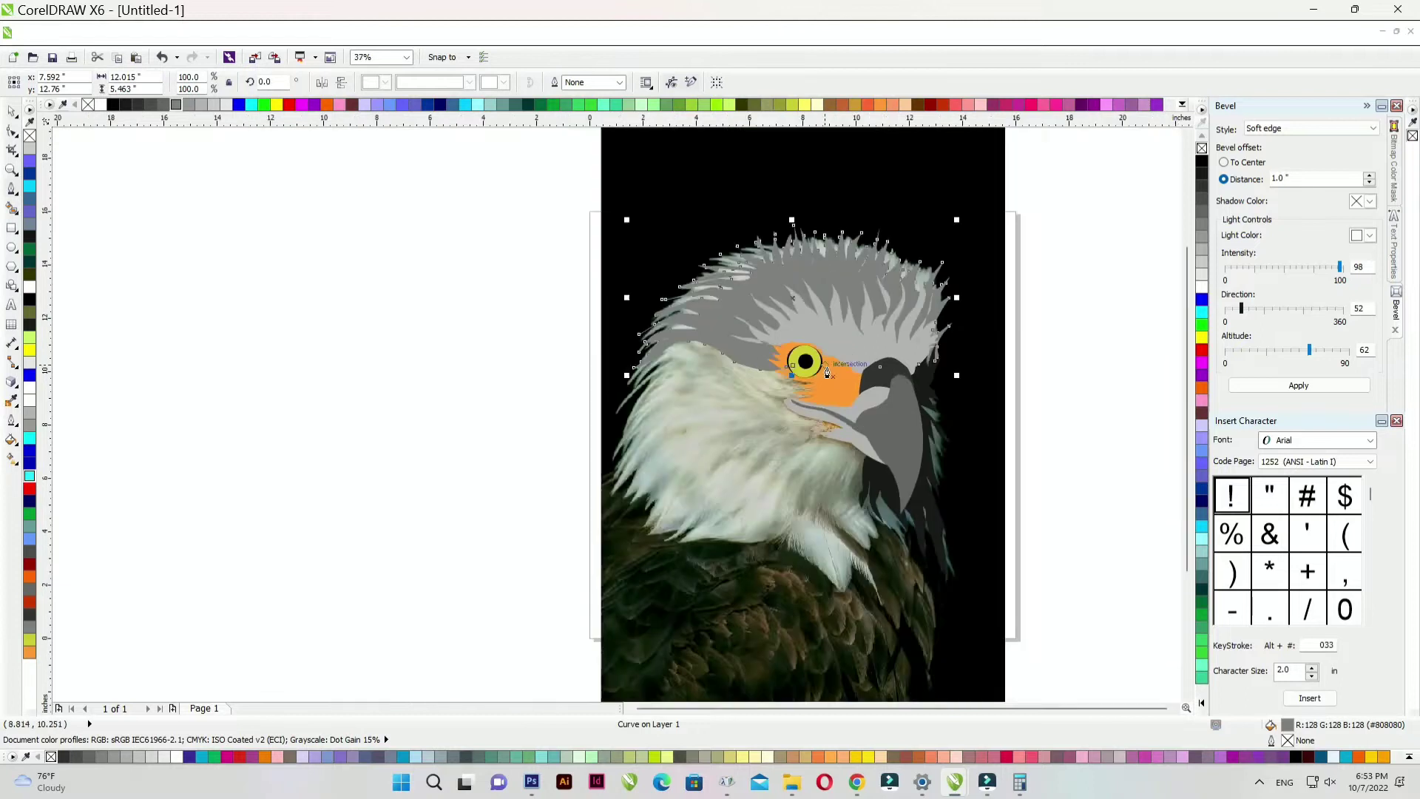
- Start the feather outline with Bezier nodes down the neck and along the lower feathers
left_click(923, 416)
left_click(898, 456)
left_click_drag(880, 494, 882, 511)
left_click_drag(884, 545, 886, 560)
left_click_drag(891, 585, 878, 643)
scroll(868, 532, "down", 1)
scroll(871, 591, "up", 2)
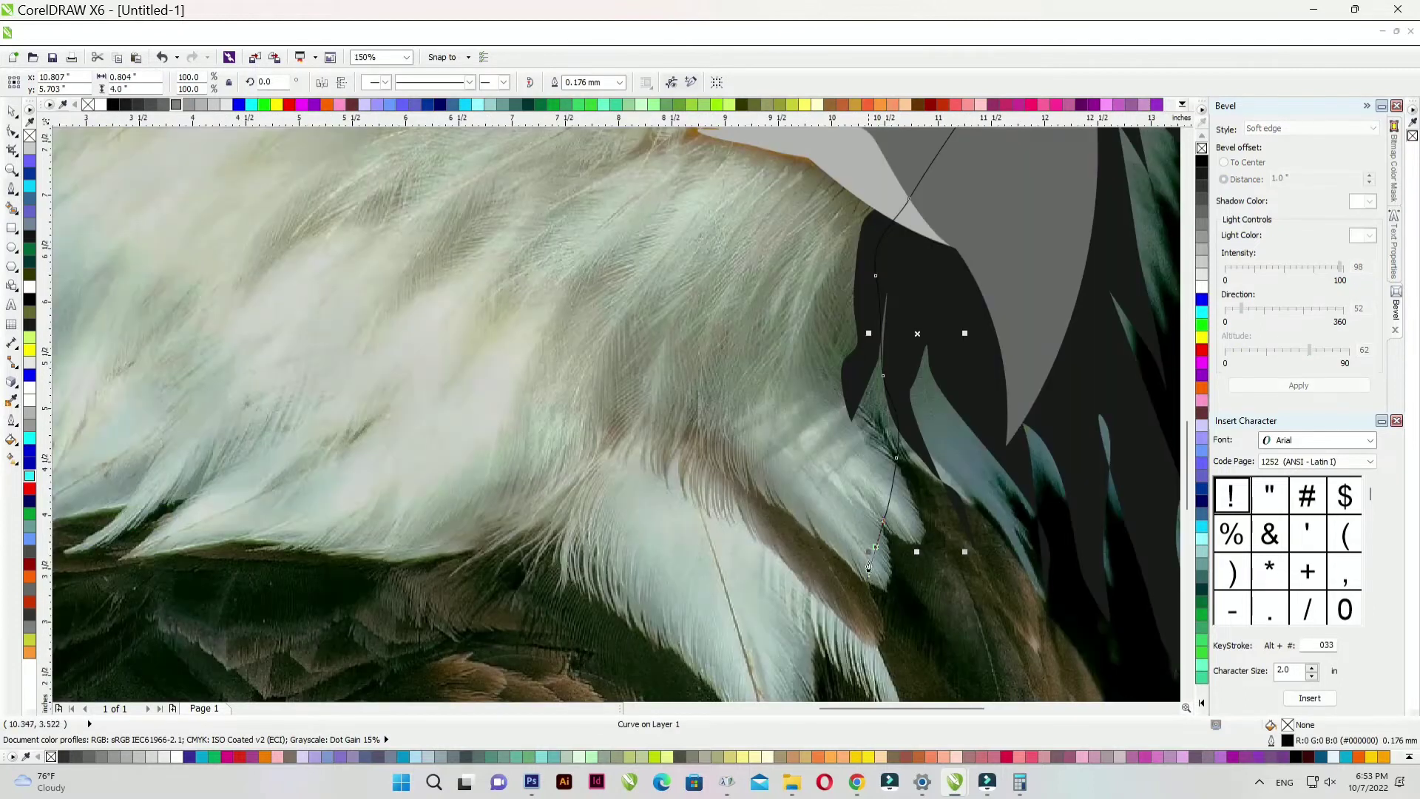
scroll(739, 458, "down", 1)
scroll(671, 459, "up", 1)
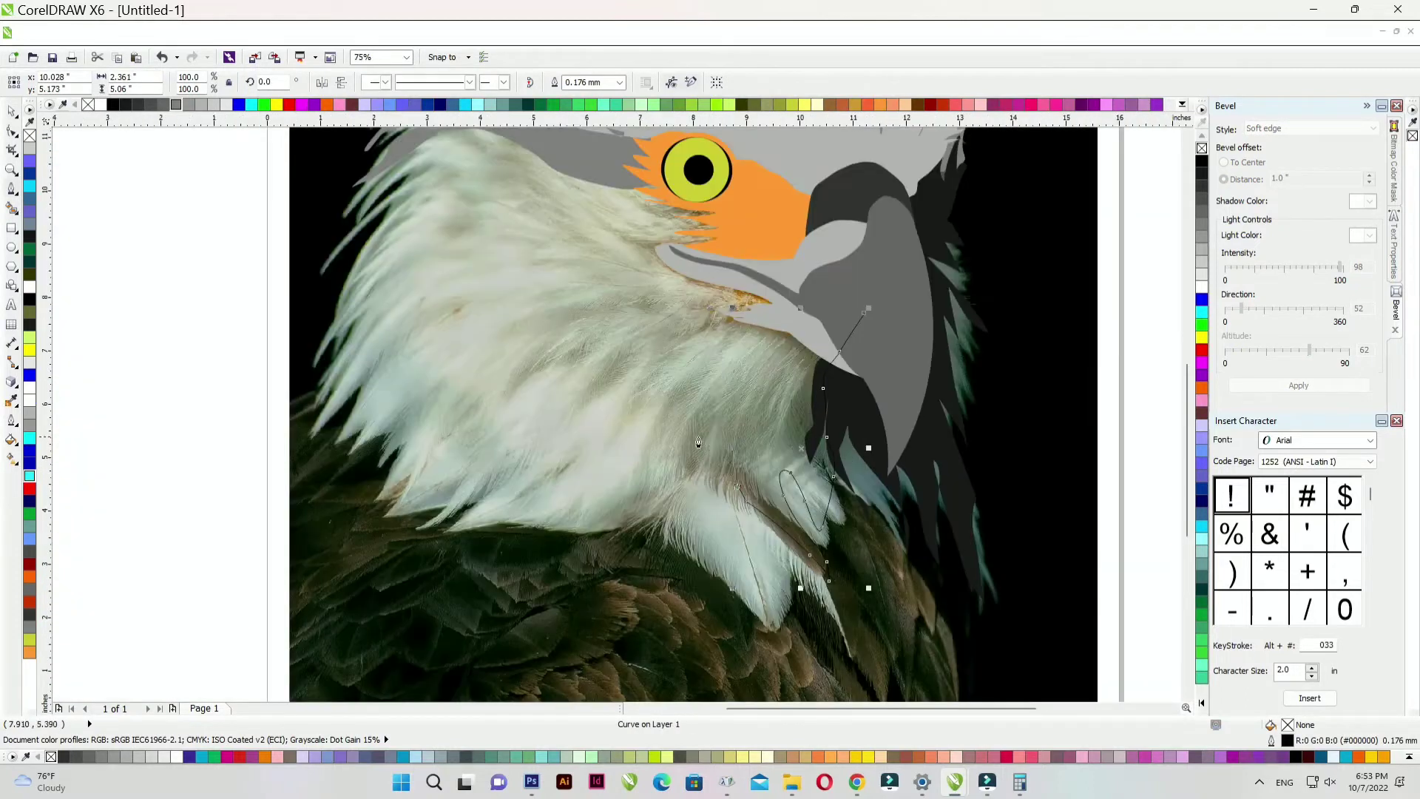
left_click_drag(657, 423, 657, 428)
left_click_drag(655, 464, 655, 472)
left_click_drag(653, 482, 652, 488)
left_click_drag(645, 468, 641, 453)
left_click_drag(631, 388, 638, 346)
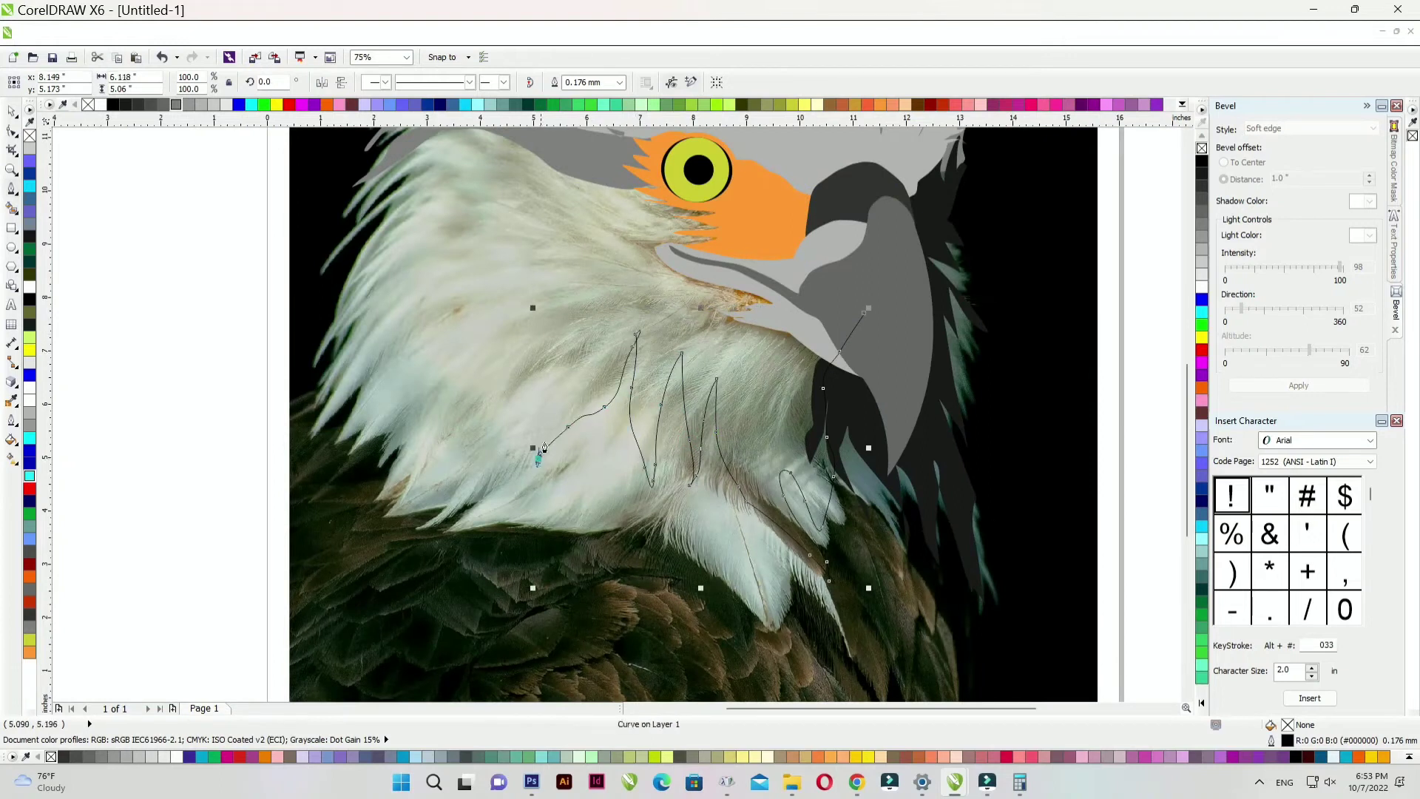
- Continue the curve up the left side, tracing the jagged feather tips
left_click_drag(497, 468, 580, 343)
left_click_drag(446, 391, 459, 377)
left_click_drag(510, 309, 534, 271)
left_click(480, 254)
mouse_move(418, 338)
left_mouse_down()
mouse_move(434, 314)
mouse_move(388, 330)
left_mouse_up()
left_click(469, 209)
scroll(467, 215, "down", 1)
scroll(449, 226, "up", 1)
left_click_drag(454, 227, 422, 256)
left_click_drag(401, 283, 340, 326)
left_click(450, 210)
scroll(460, 179, "up", 2)
left_click_drag(271, 370, 222, 390)
left_click_drag(208, 330, 94, 379)
left_click_drag(149, 340, 162, 330)
- Carry the curve across the top of the head toward the beak to close the shape
left_click(221, 248)
scroll(225, 237, "down", 1)
left_click(276, 206)
left_click_drag(406, 143, 444, 144)
left_click_drag(542, 172, 577, 188)
left_click_drag(779, 213, 812, 207)
left_click_drag(1019, 348, 1035, 385)
scroll(965, 415, "down", 1)
scroll(1066, 428, "up", 1)
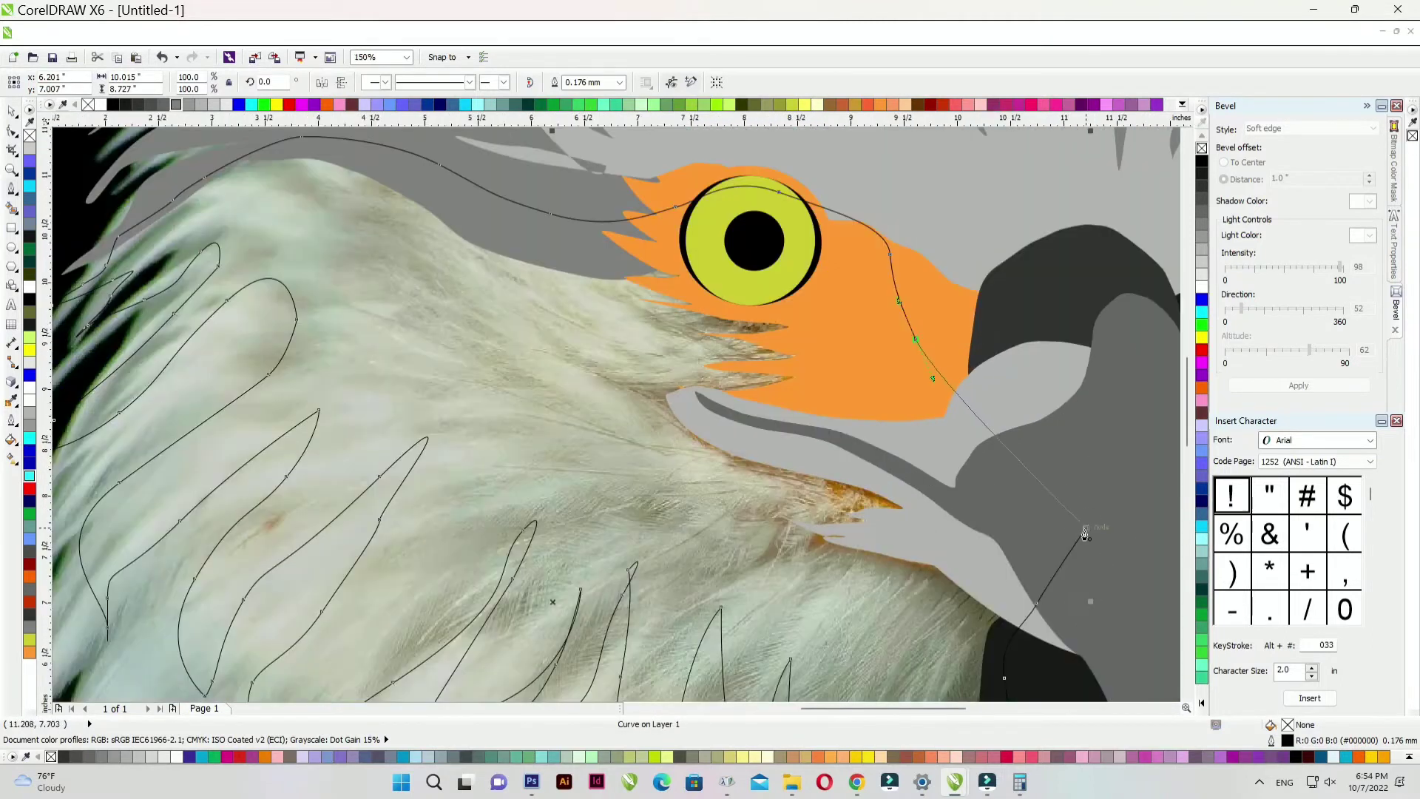
- Remove the dark grey (#666666) shape's outline and move it behind the eye and orange patch
left_click(12, 112)
right_click(87, 105)
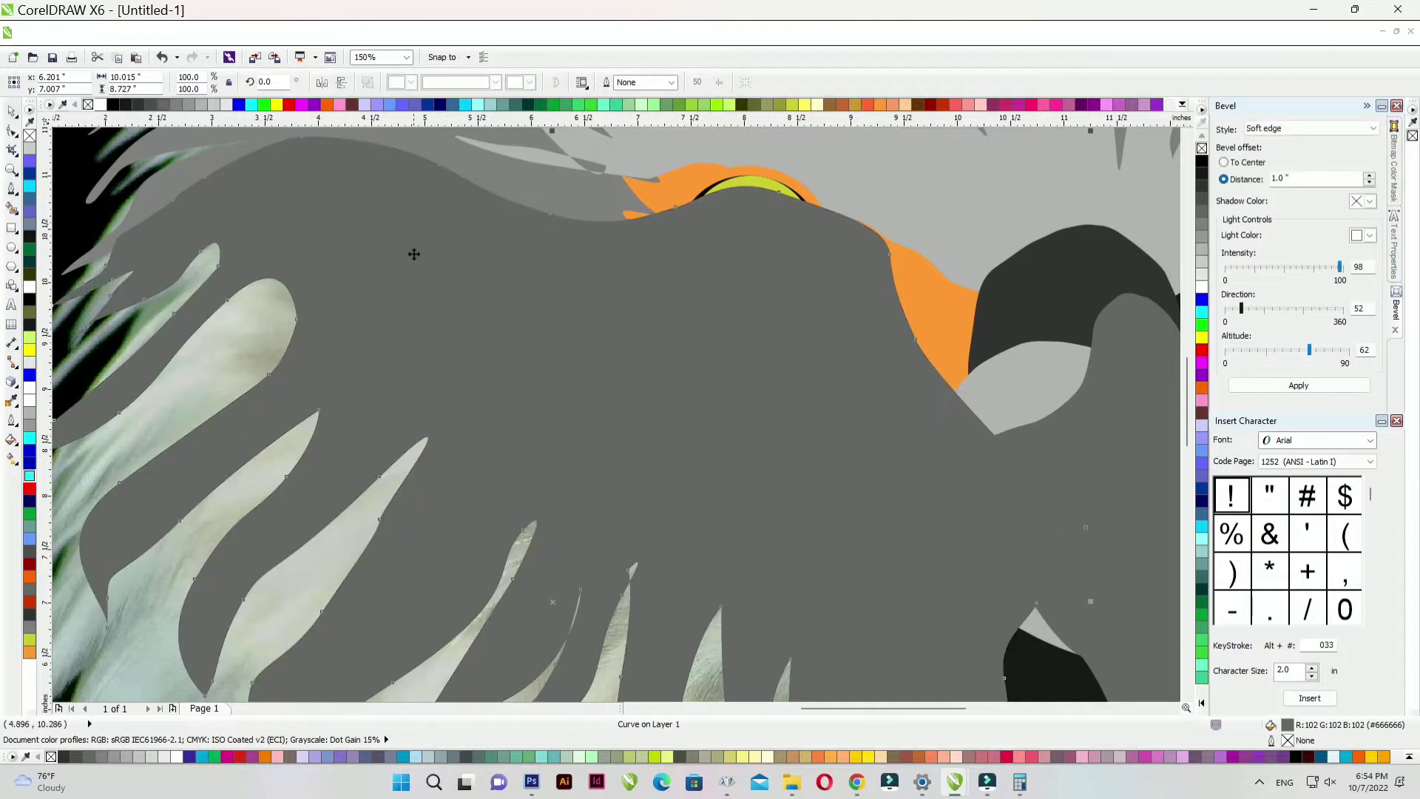
scroll(413, 242, "down", 1)
key("shift+Page_Down")
key("ctrl+Page_Up")
scroll(752, 395, "down", 1)
scroll(654, 401, "up", 1)
scroll(568, 373, "down", 1)
scroll(568, 377, "up", 1)
scroll(562, 380, "down", 1)
scroll(560, 378, "up", 1)
- Drag the reference photo off the page to the left
left_click(117, 285)
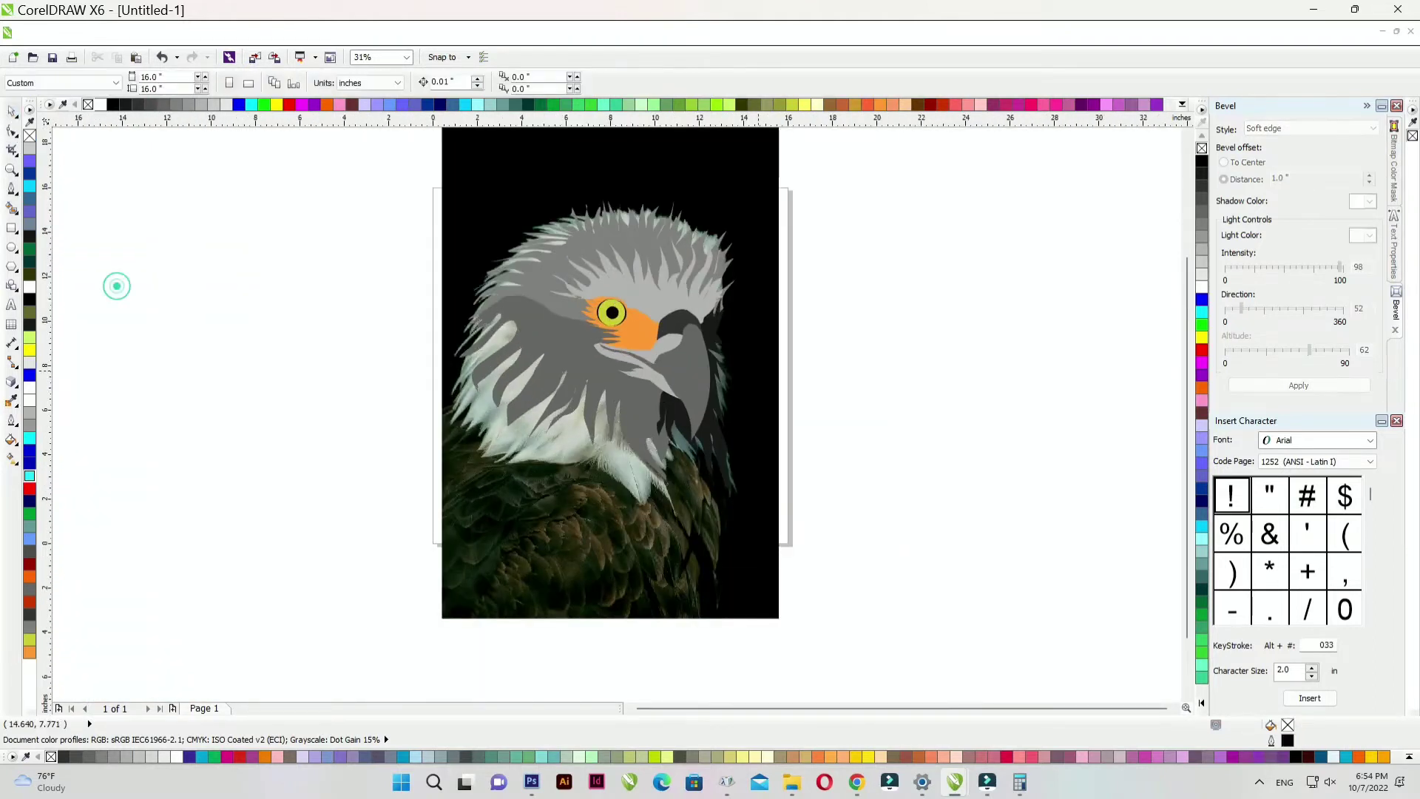
scroll(117, 286, "down", 1)
left_click_drag(755, 250, 441, 250)
scroll(697, 338, "up", 2)
scroll(698, 336, "down", 2)
scroll(698, 428, "up", 2)
scroll(710, 428, "down", 5)
scroll(376, 435, "up", 3)
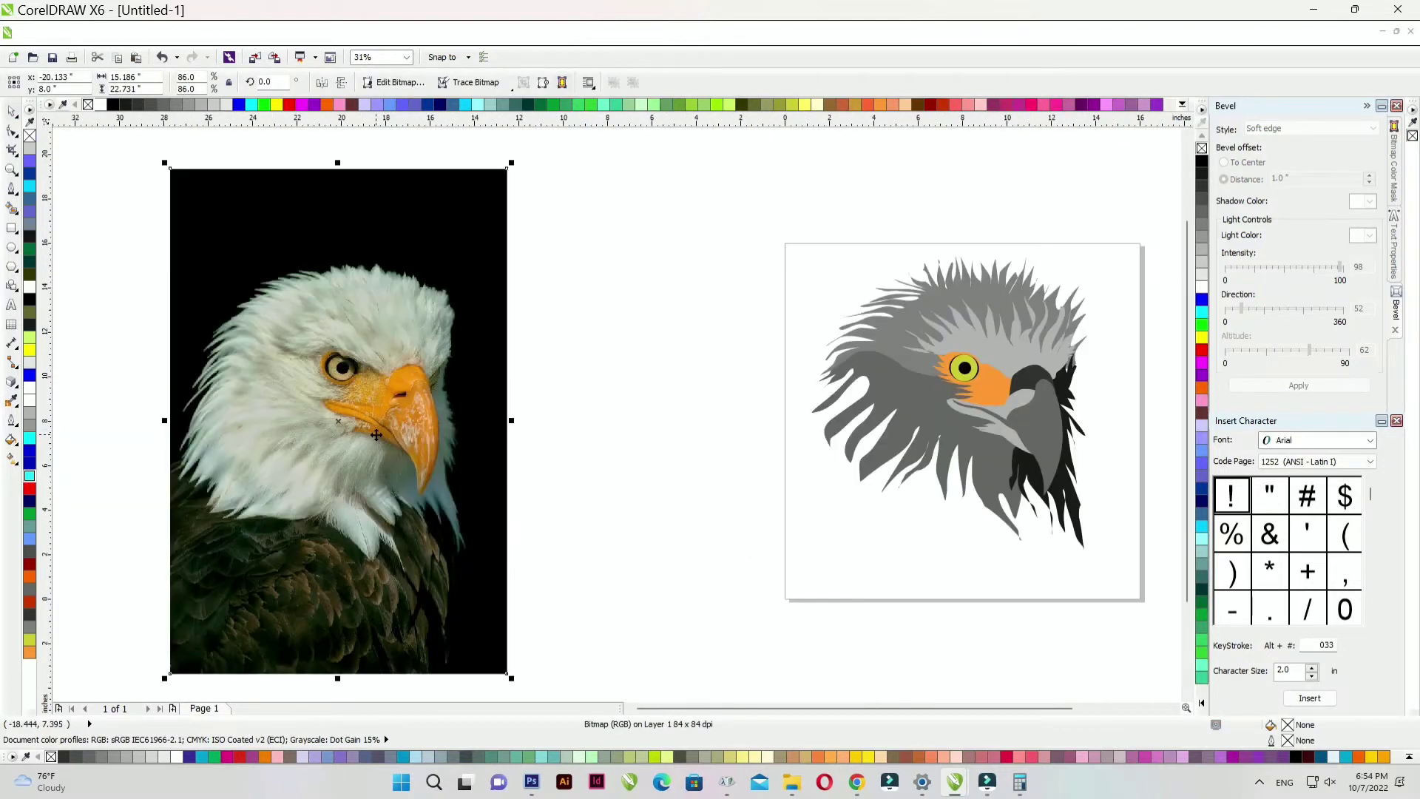
scroll(376, 435, "down", 2)
scroll(677, 430, "up", 3)
- Draw a large circle around the eagle head and shift it down and right
left_click(12, 248)
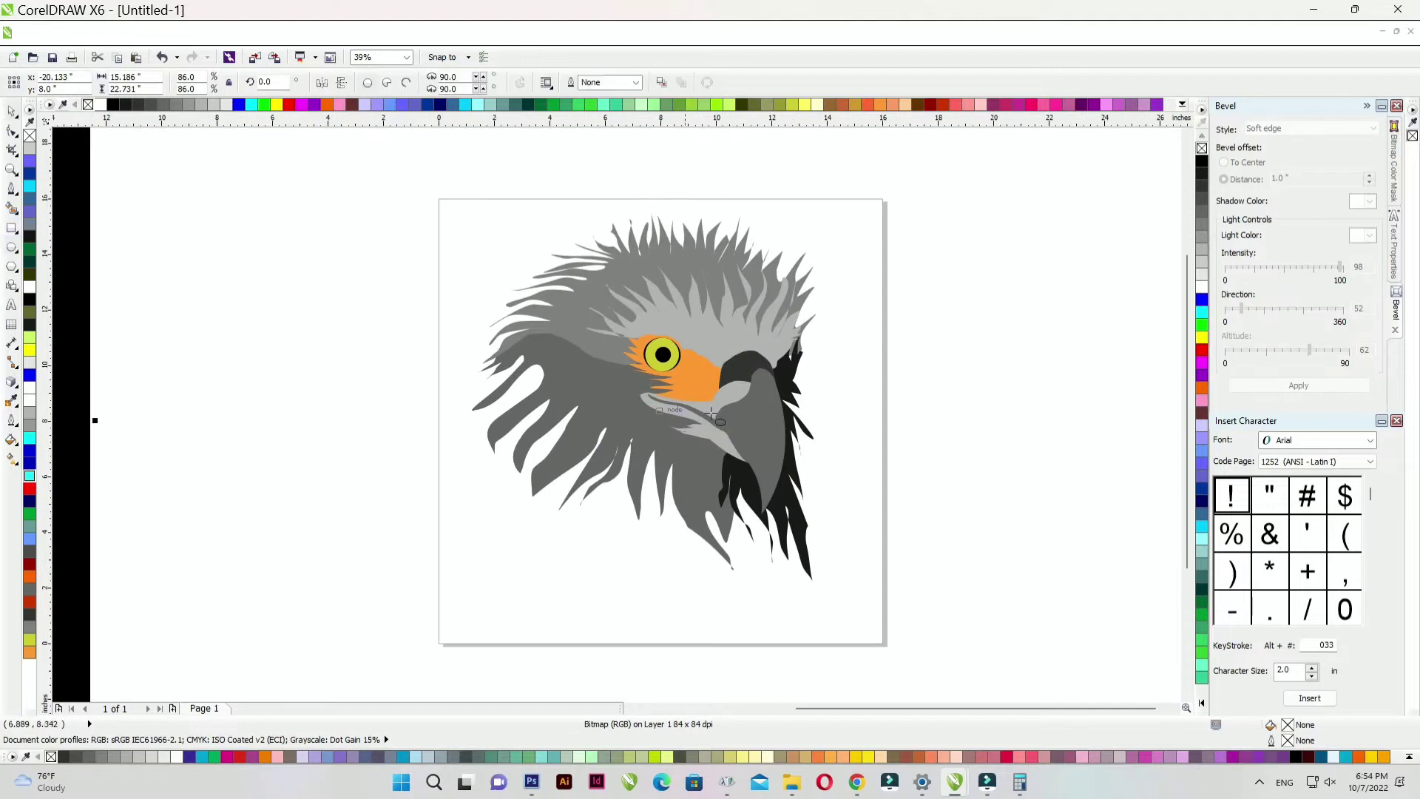
left_click_drag(662, 354, 882, 574)
left_click_drag(756, 206, 780, 245)
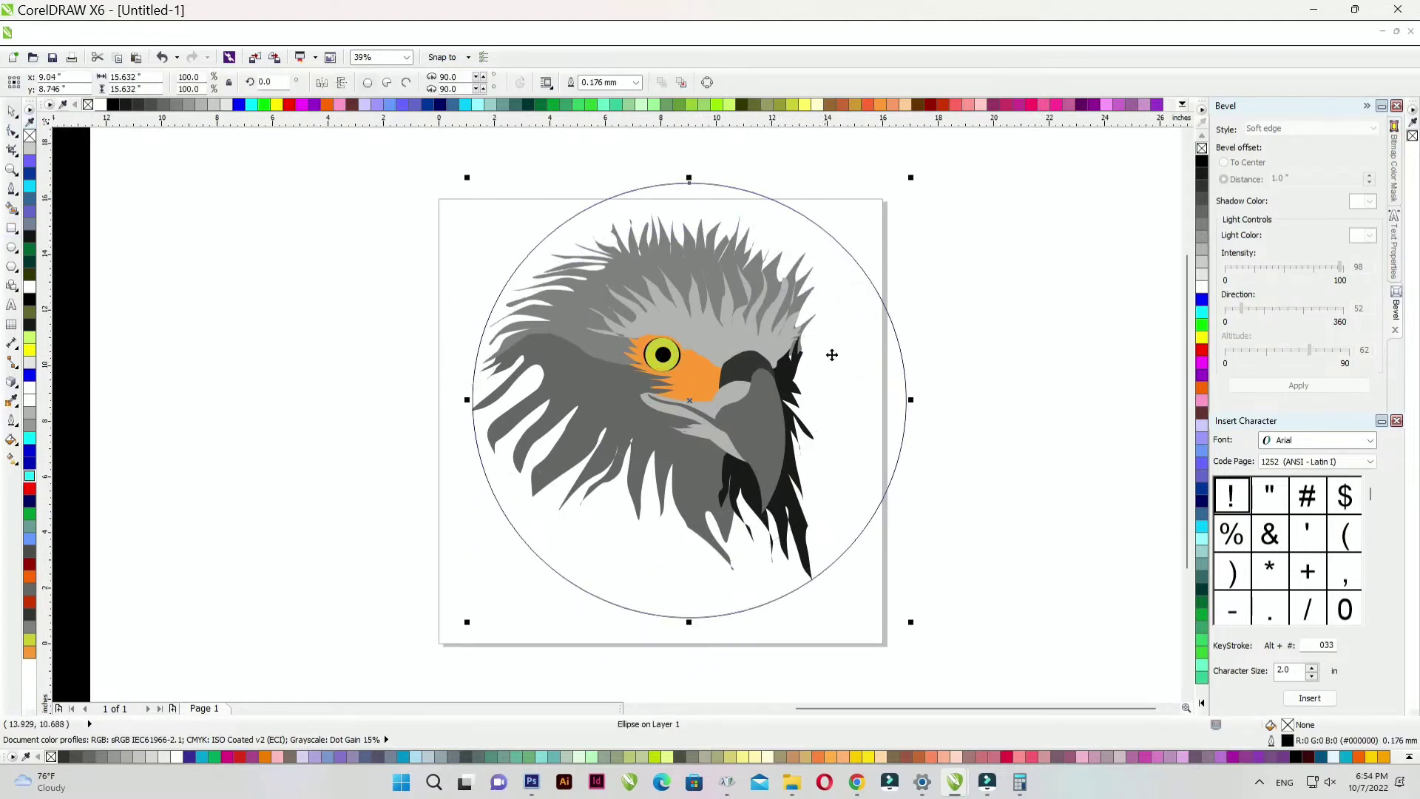
scroll(809, 336, "up", 2)
scroll(856, 444, "down", 2)
scroll(805, 384, "up", 2)
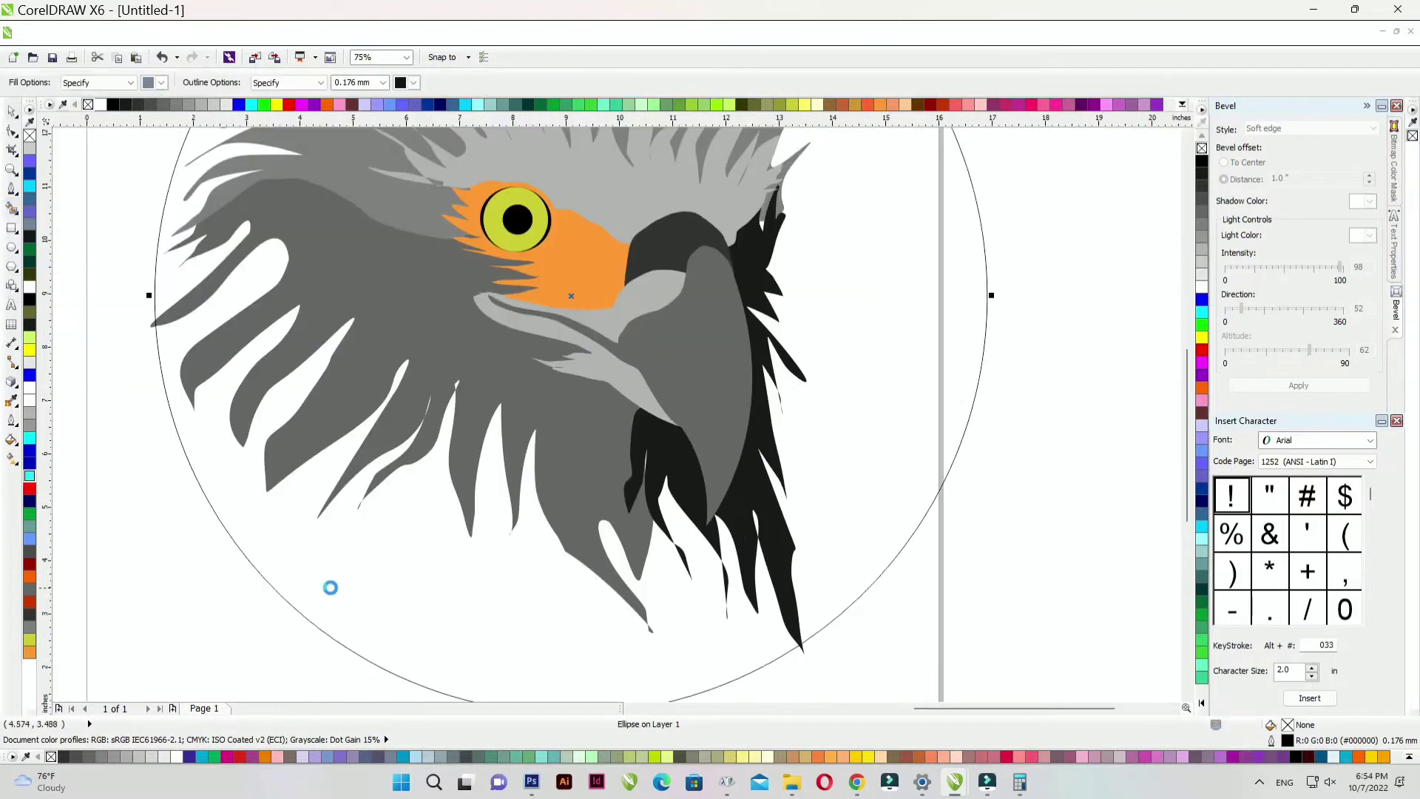
- Smart Fill the area below the head as an outline-free near-black (#1A1A1A) shape
left_click(308, 571)
key("space")
scroll(724, 358, "down", 2)
right_click(88, 104)
left_click(126, 104)
left_click(159, 105)
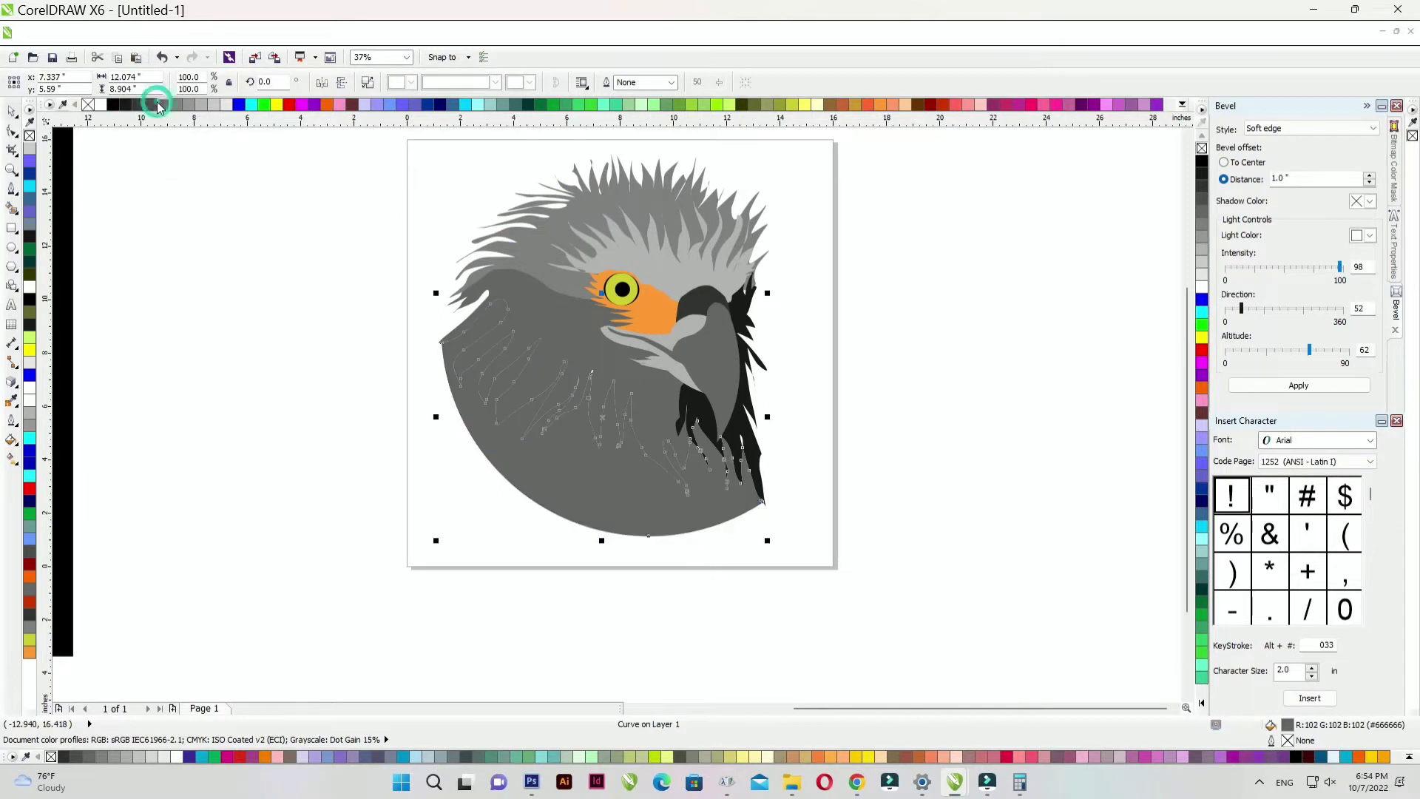
left_click(124, 105)
left_click(326, 363)
scroll(555, 443, "up", 2)
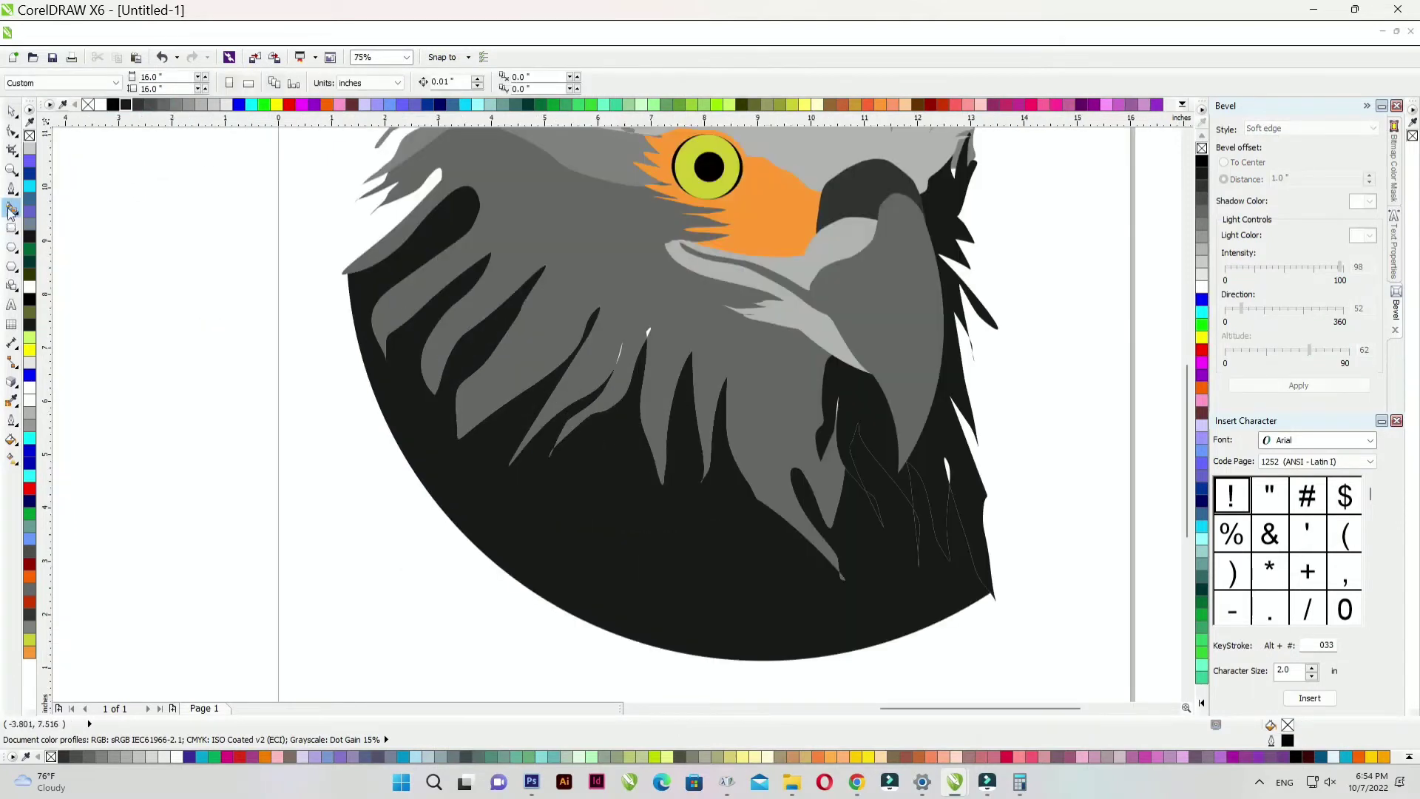
left_click(15, 136)
- Reshape the dark base shape by dragging three of its nodes with the Shape tool
left_click(129, 142)
left_click(352, 282)
scroll(351, 276, "up", 4)
left_click_drag(332, 270, 248, 273)
scroll(251, 274, "down", 4)
scroll(879, 492, "up", 2)
left_click_drag(857, 470, 849, 325)
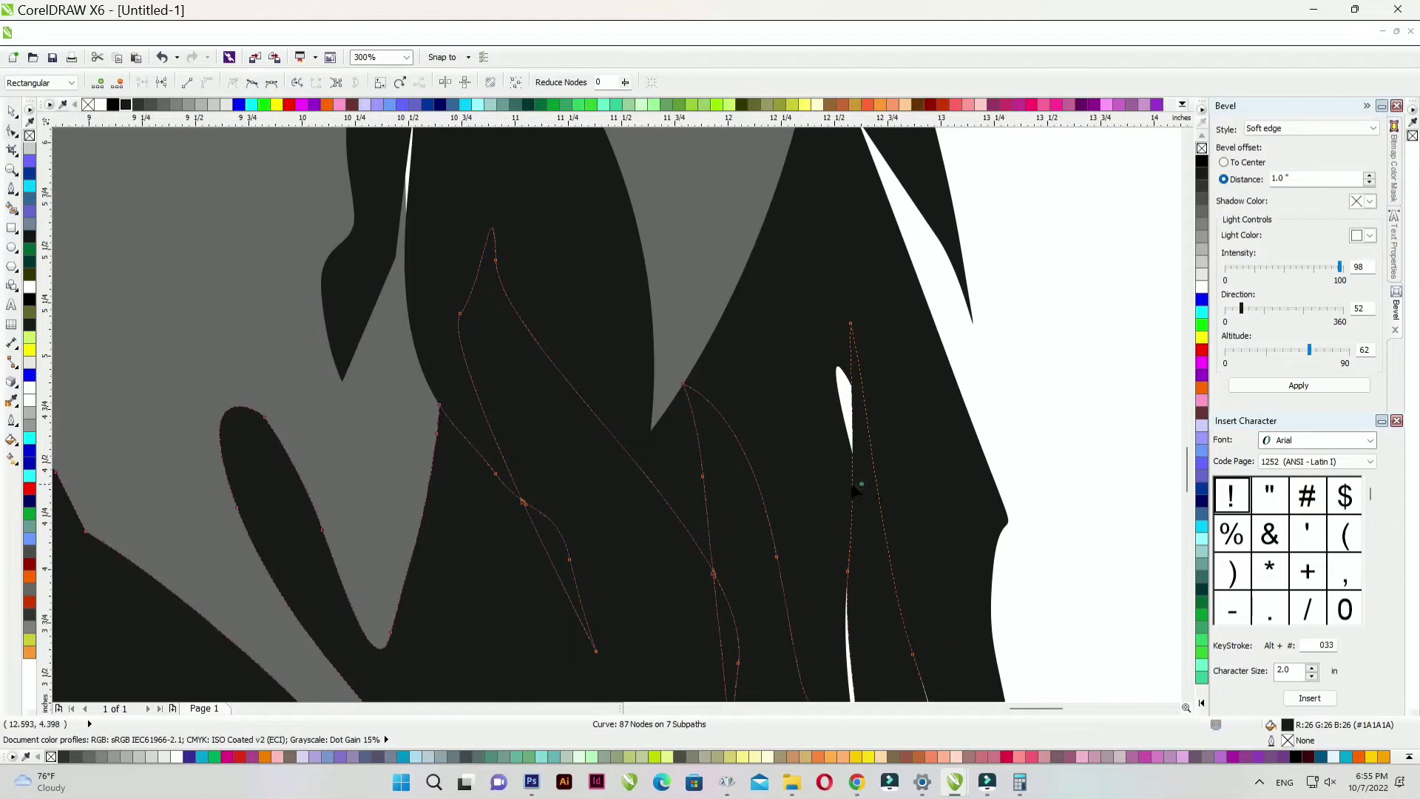
scroll(834, 469, "down", 1)
left_click_drag(841, 518, 864, 591)
scroll(671, 411, "down", 1)
scroll(759, 486, "up", 1)
key("space")
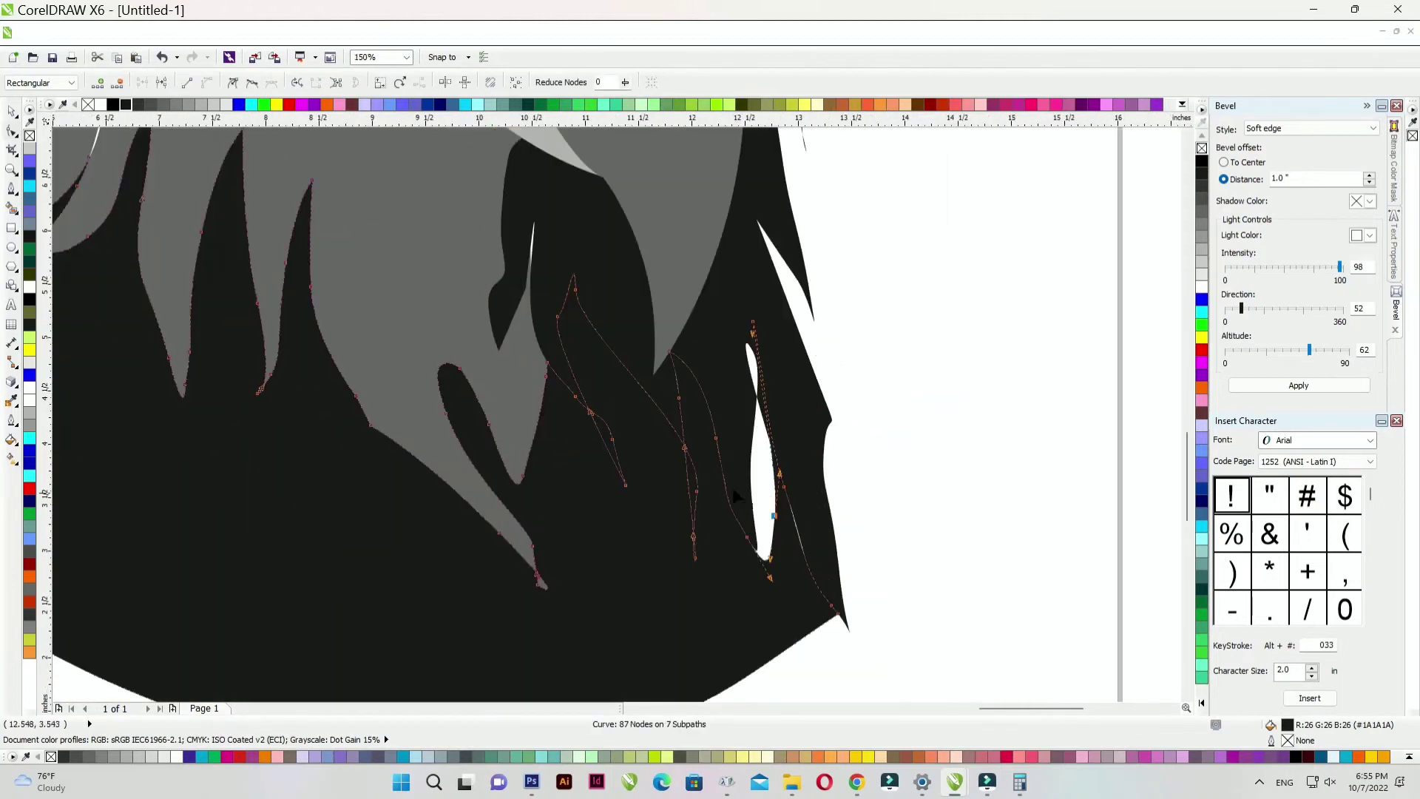
- Delete the reference photo from beside the vector eagle
scroll(1006, 577, "down", 1)
scroll(725, 343, "down", 1)
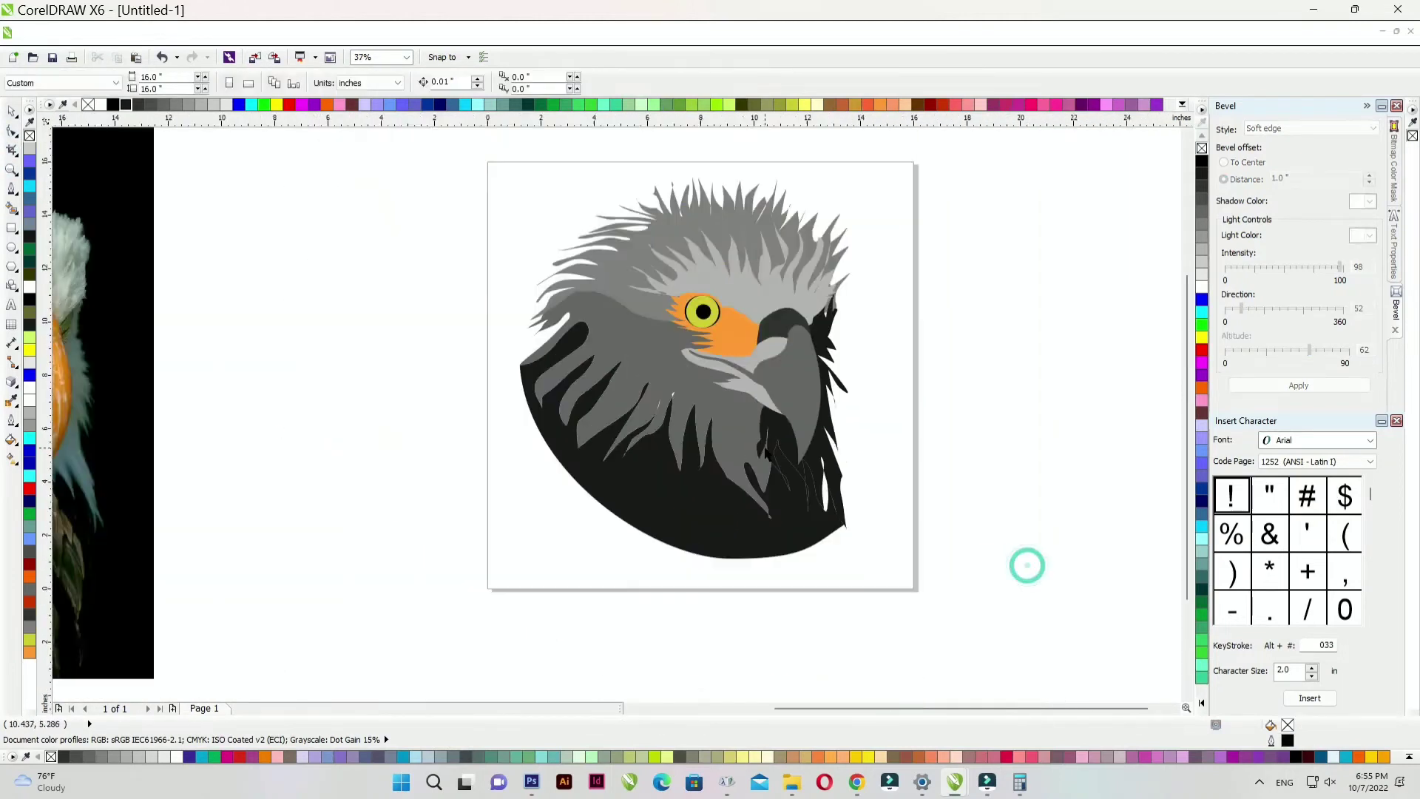
scroll(695, 347, "down", 1)
left_click_drag(339, 365, 480, 366)
scroll(554, 389, "up", 2)
left_click(473, 360)
left_click(1054, 391)
scroll(865, 404, "up", 1)
scroll(559, 246, "down", 3)
left_click_drag(526, 184, 788, 429)
scroll(672, 284, "up", 1)
left_click(873, 373)
left_click(255, 369)
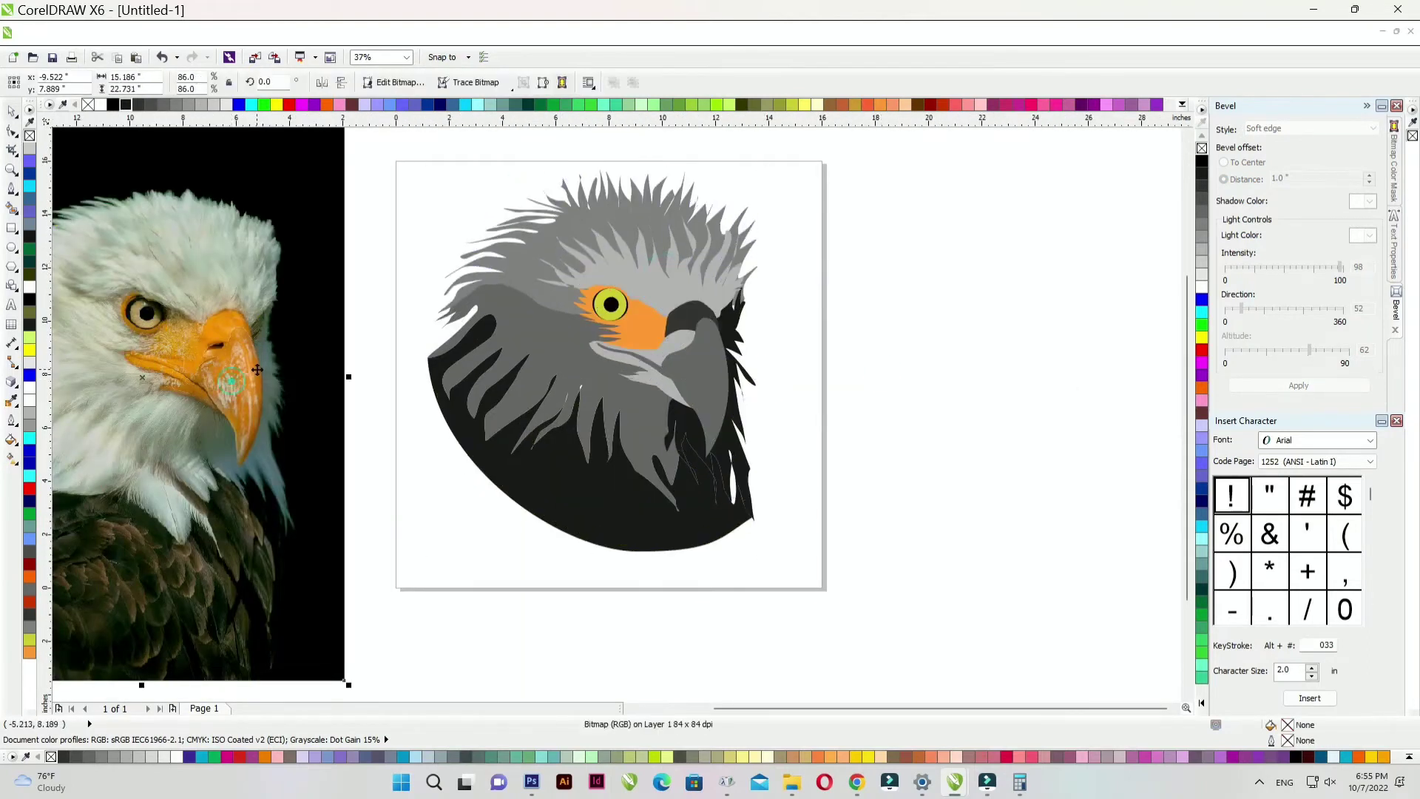
key("Delete")
- Set the page height to 9 inches for a 16 × 9 page
key("F4")
scroll(755, 434, "down", 1)
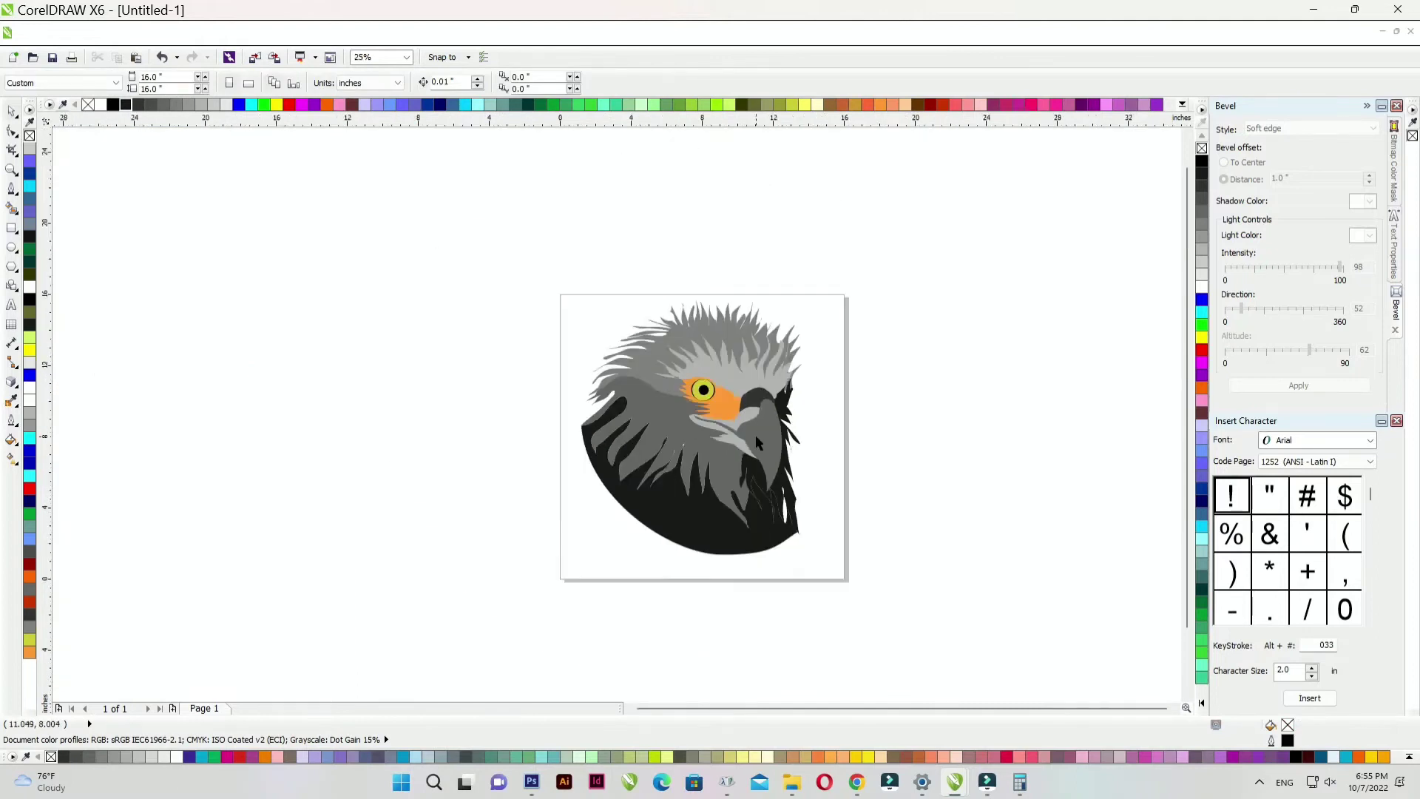
scroll(756, 434, "up", 1)
left_click_drag(176, 89, 28, 130)
type("9")
key("Return")
- Shrink the grey beak shape to 70% and nudge it slightly right
scroll(733, 251, "down", 1)
left_click_drag(364, 171, 801, 527)
scroll(712, 235, "up", 1)
left_click(880, 320)
scroll(630, 434, "up", 1)
left_click(730, 420)
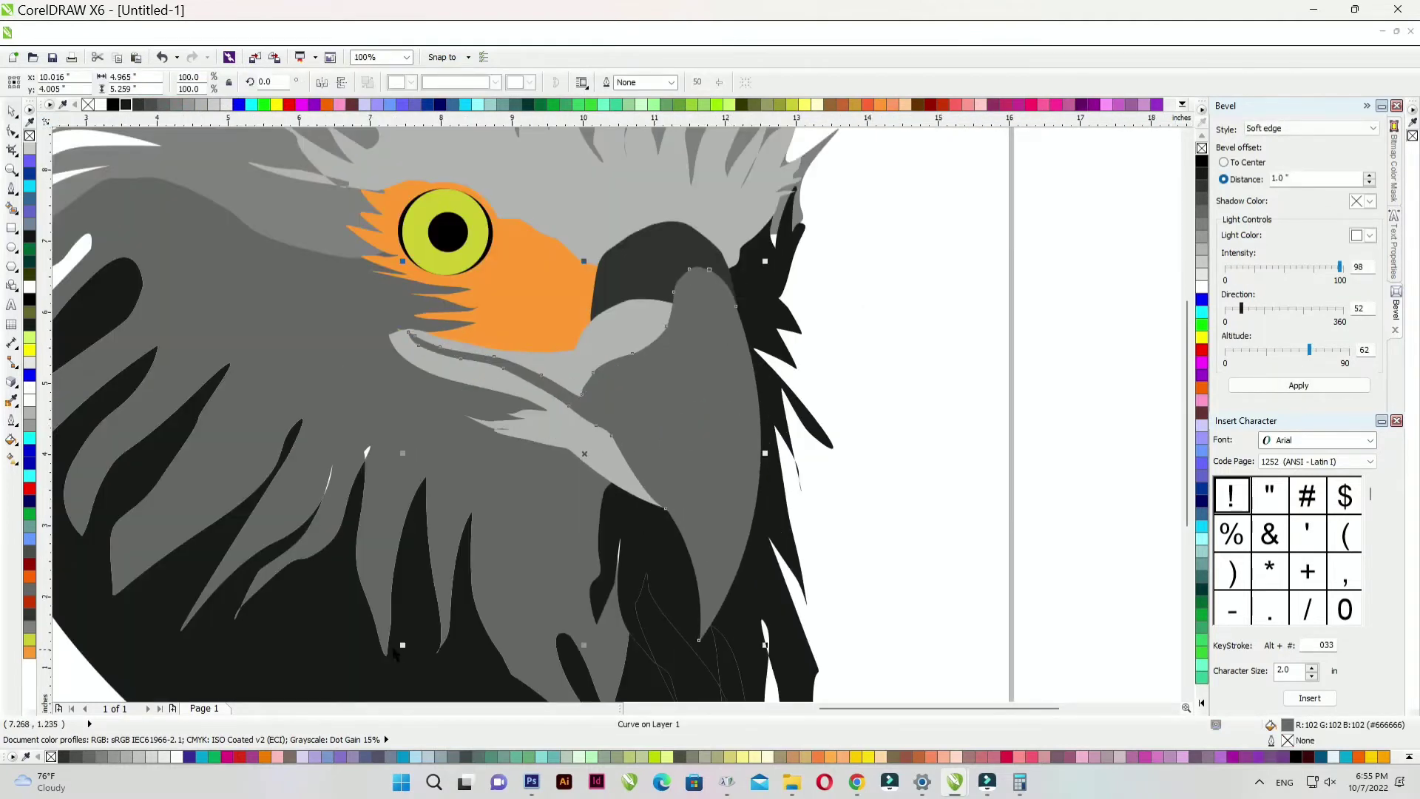
left_click_drag(403, 645, 511, 585)
scroll(665, 407, "up", 1)
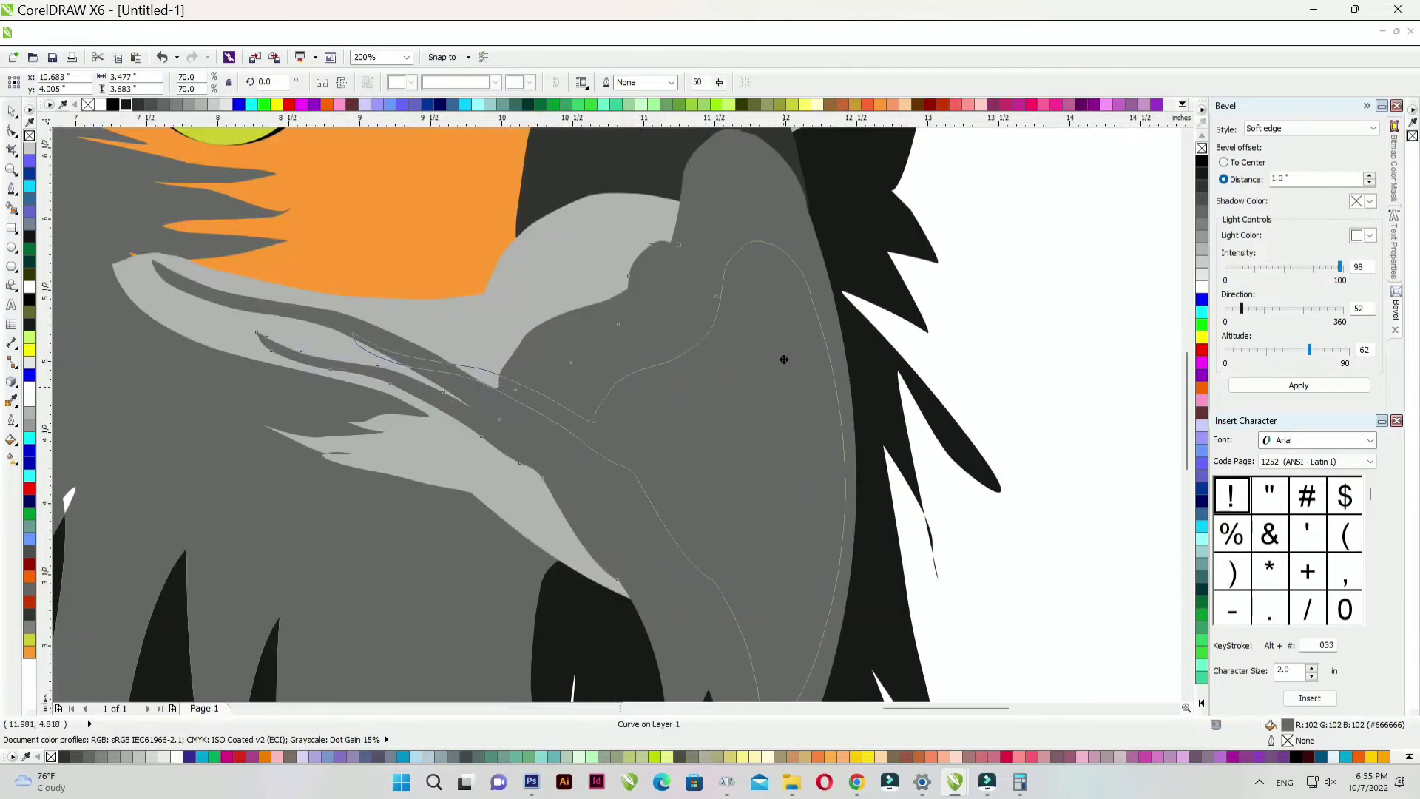
left_click_drag(784, 359, 786, 359)
- Recolour the beak shape #808080, stretch it taller, enlarge it and shift it left
left_click(176, 104)
scroll(601, 255, "down", 1)
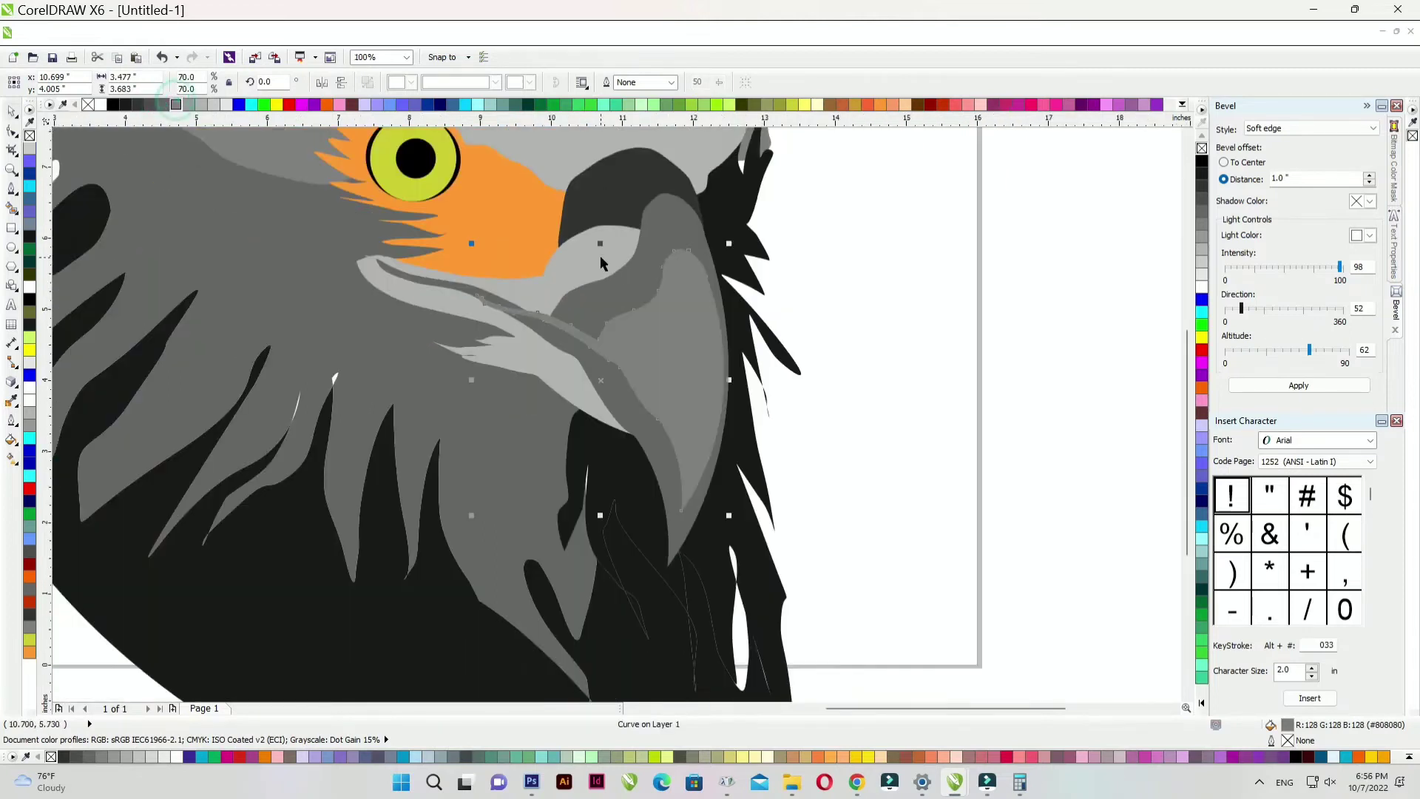
scroll(637, 260, "up", 1)
scroll(556, 273, "down", 1)
left_click_drag(548, 265, 548, 222)
left_click_drag(674, 537, 692, 587)
scroll(650, 317, "up", 1)
left_click_drag(650, 317, 620, 318)
scroll(618, 315, "down", 2)
left_click(868, 336)
key("F4")
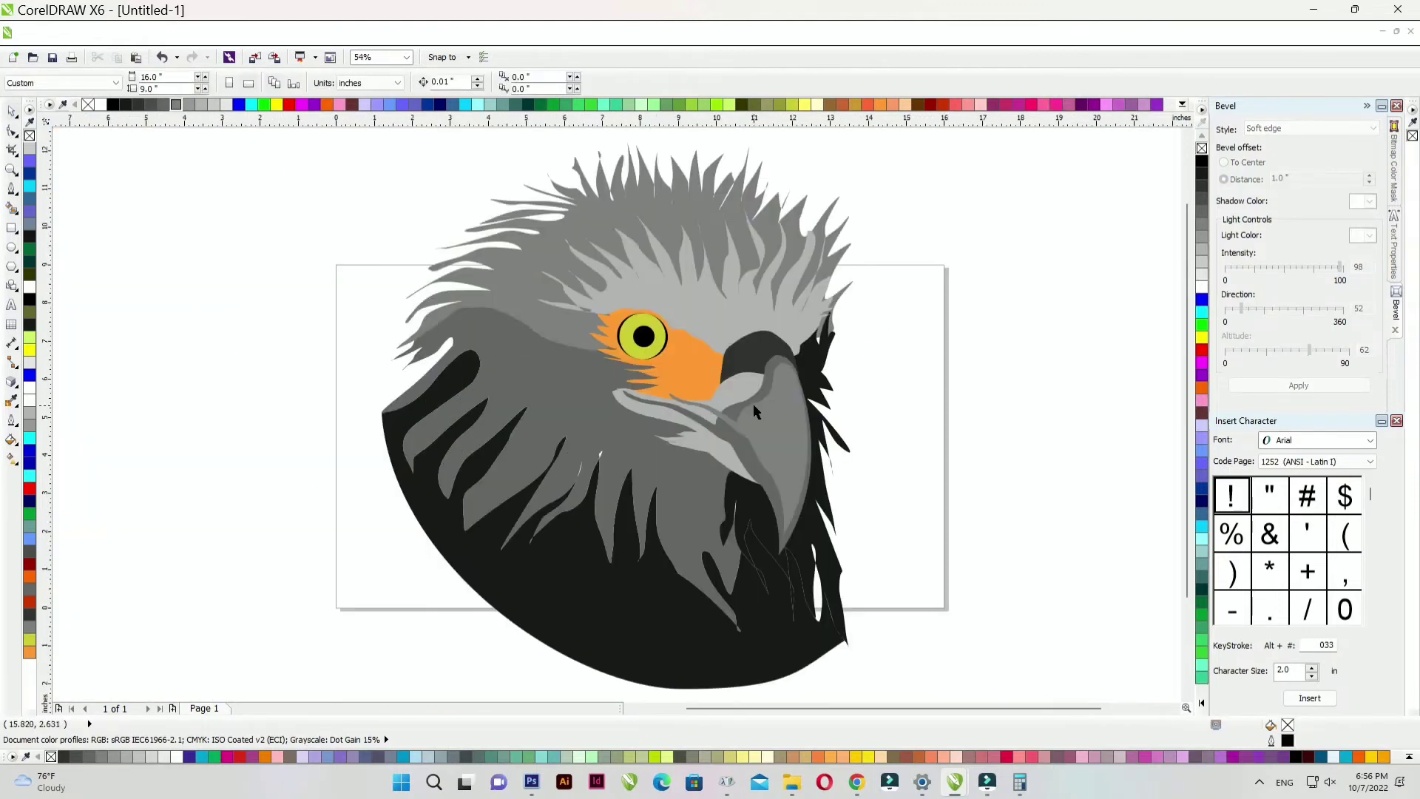
scroll(548, 343, "down", 1)
left_click_drag(392, 209, 741, 555)
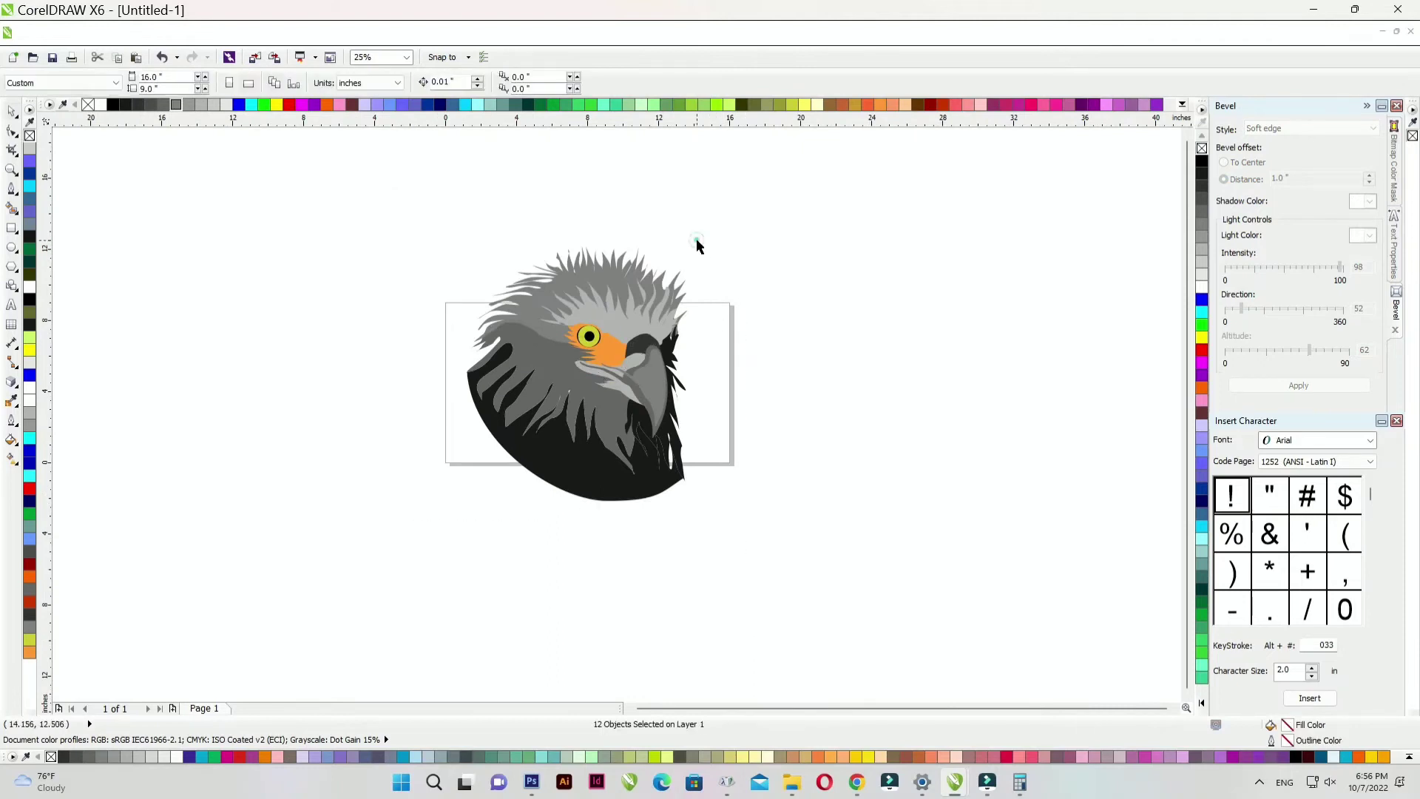
- Shrink the eagle, group its pieces and centre it on the page
left_click_drag(691, 240, 653, 287)
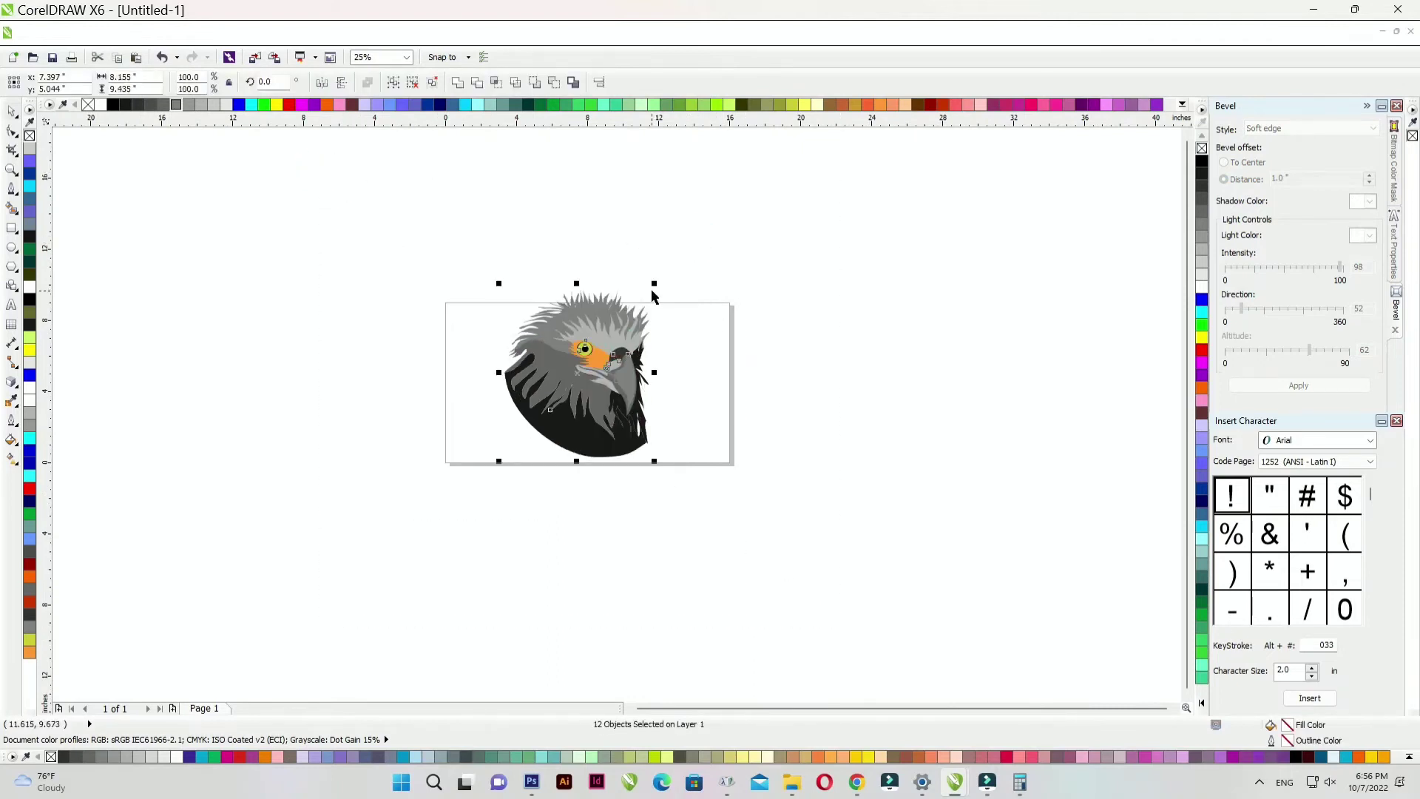
key("ctrl+g")
key("p")
scroll(593, 399, "up", 1)
- Set the page width to 9 inches to make a square page
left_click(242, 215)
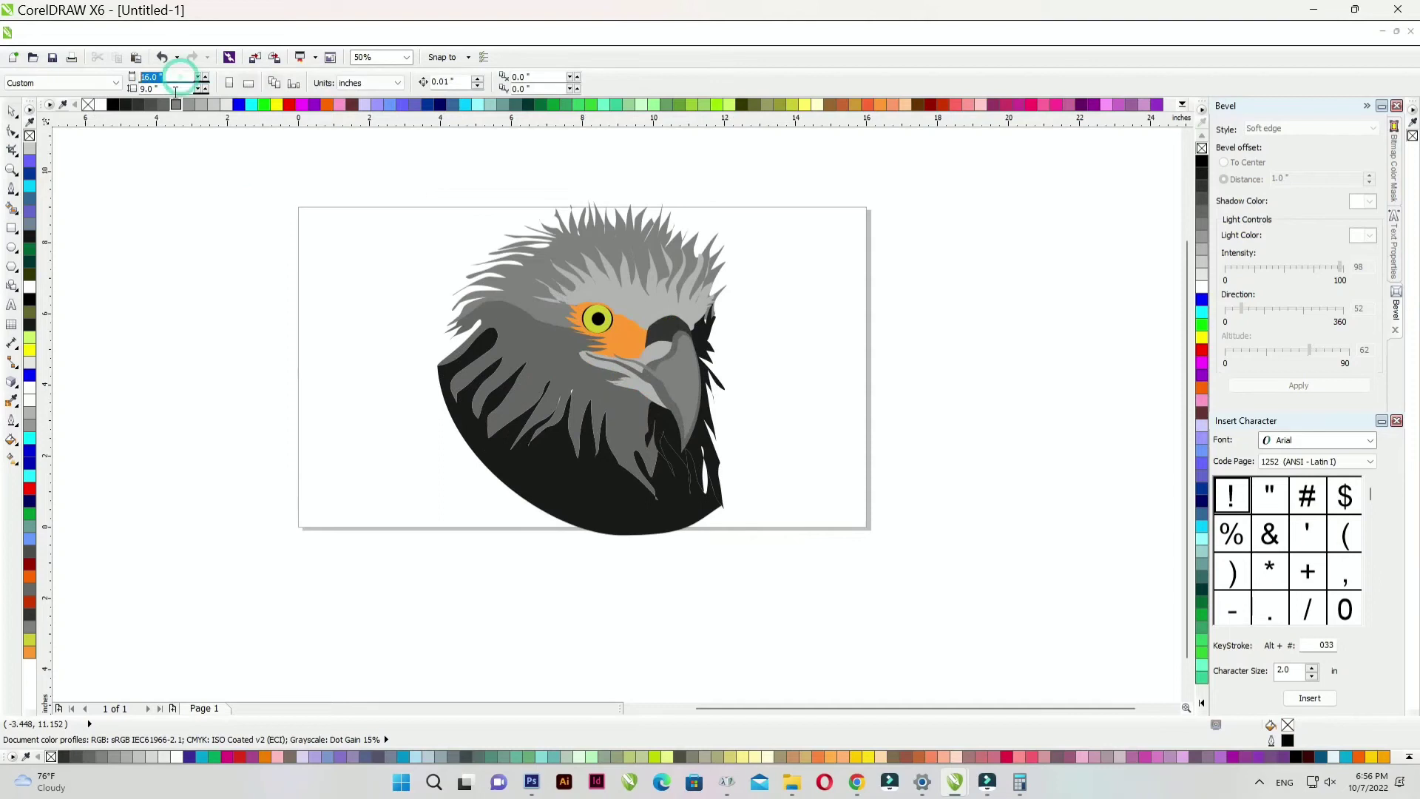
type("9")
key("Return")
- Enlarge the eagle group by its corner handle so it fills the square page
left_click(685, 216)
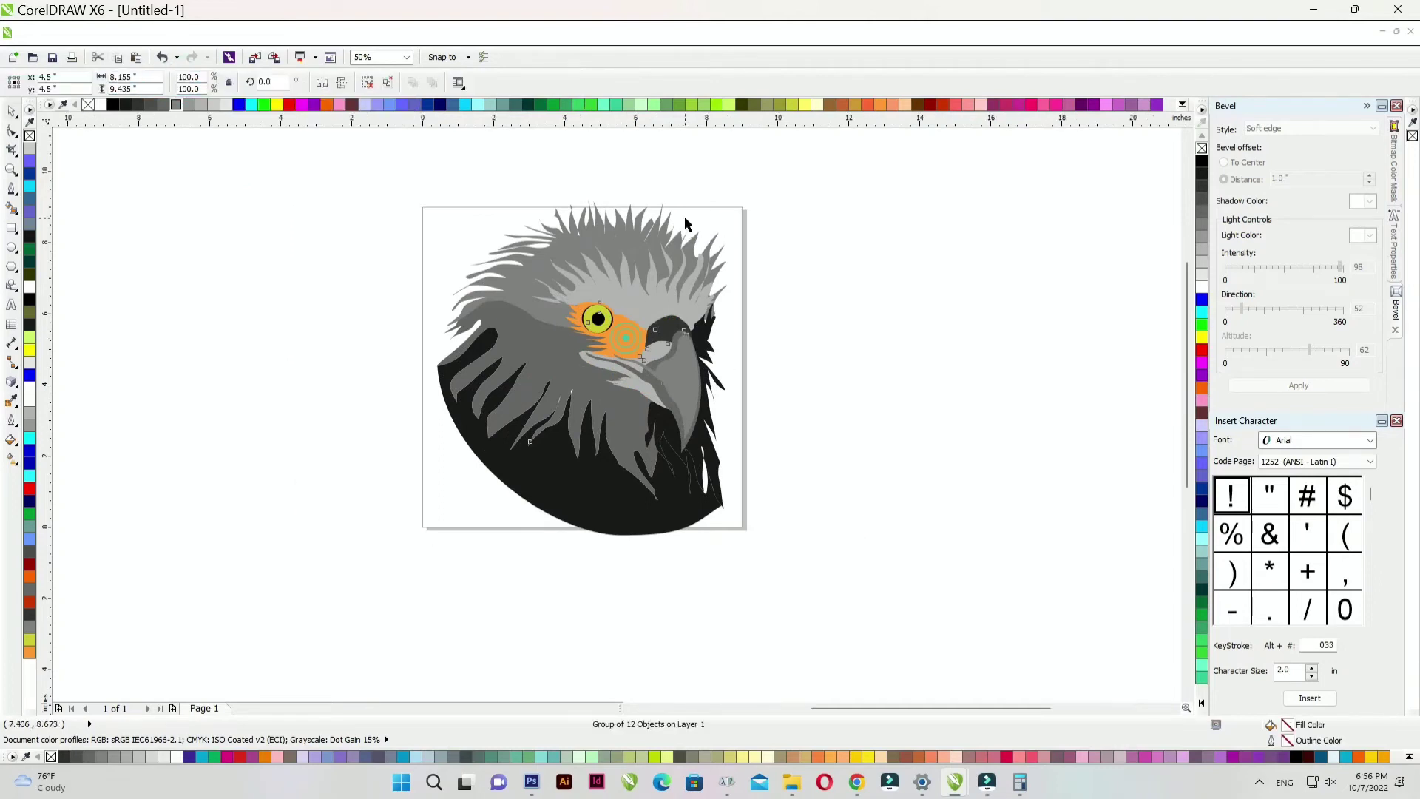
scroll(685, 216, "up", 1)
left_click_drag(770, 176, 741, 212)
scroll(588, 305, "down", 1)
left_click_drag(666, 254, 670, 244)
scroll(583, 340, "up", 1)
scroll(588, 346, "down", 1)
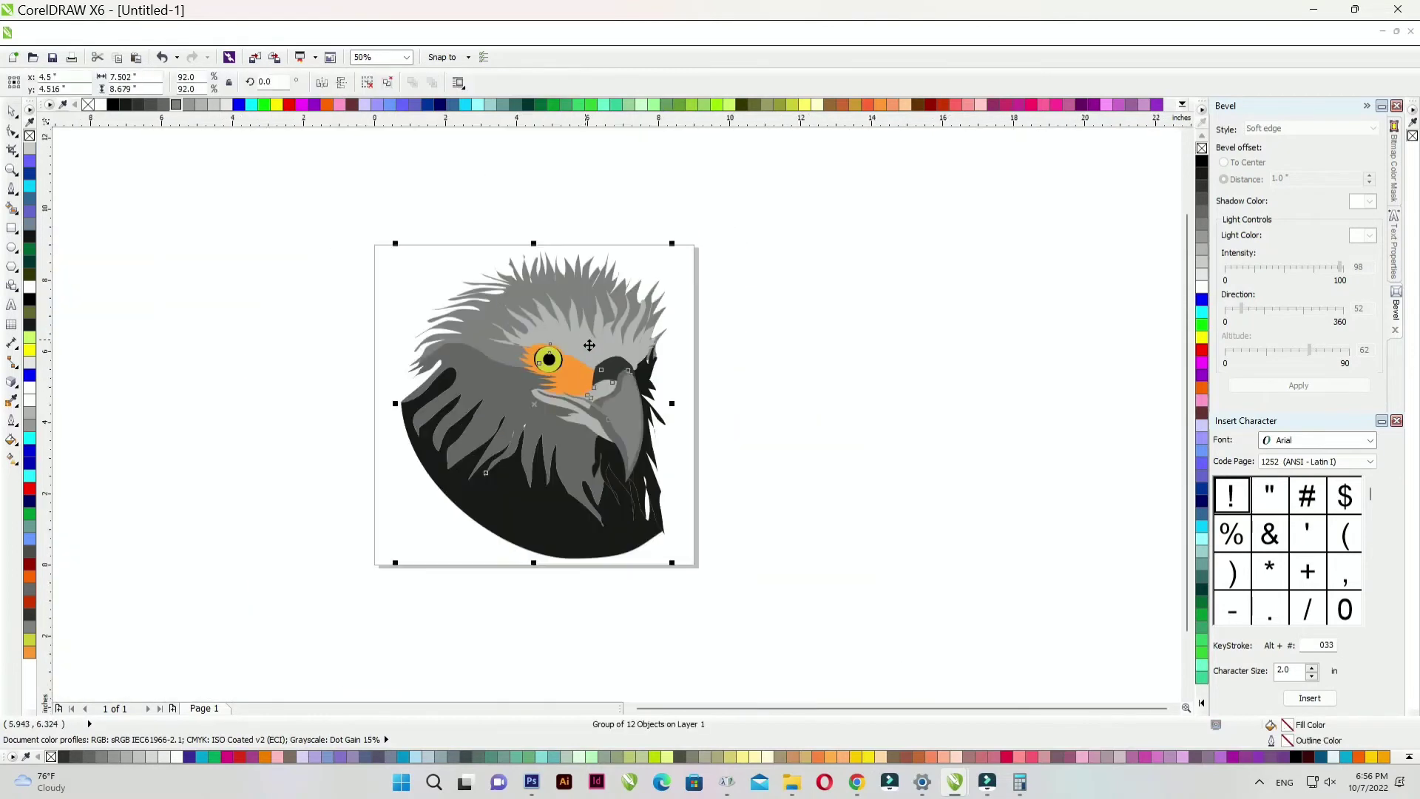
scroll(484, 480, "up", 1)
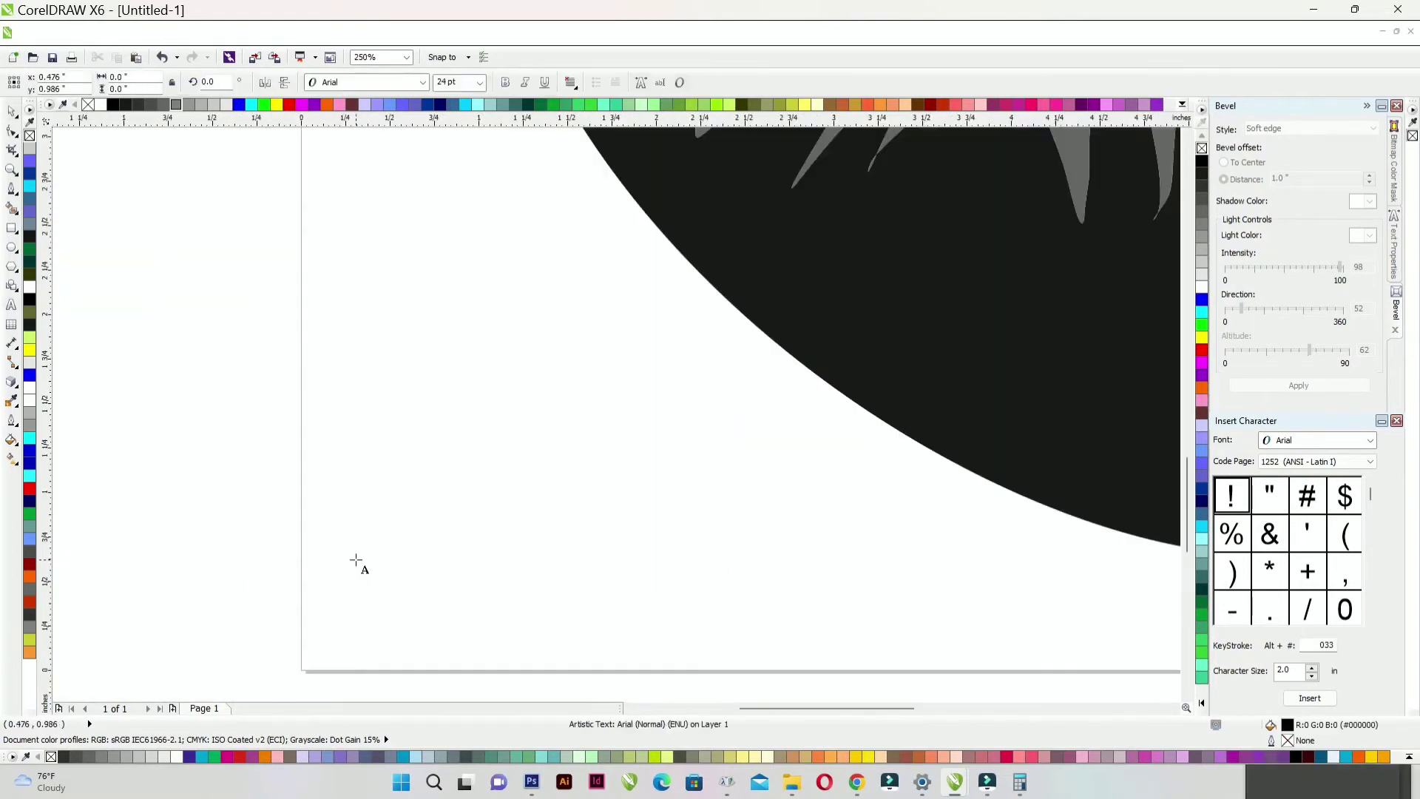
- Add bold 'Eagle' text, scale it up at the lower left and fill it dark green
type("Eahle")
key("BackSpace")
key("BackSpace")
key("BackSpace")
type("g")
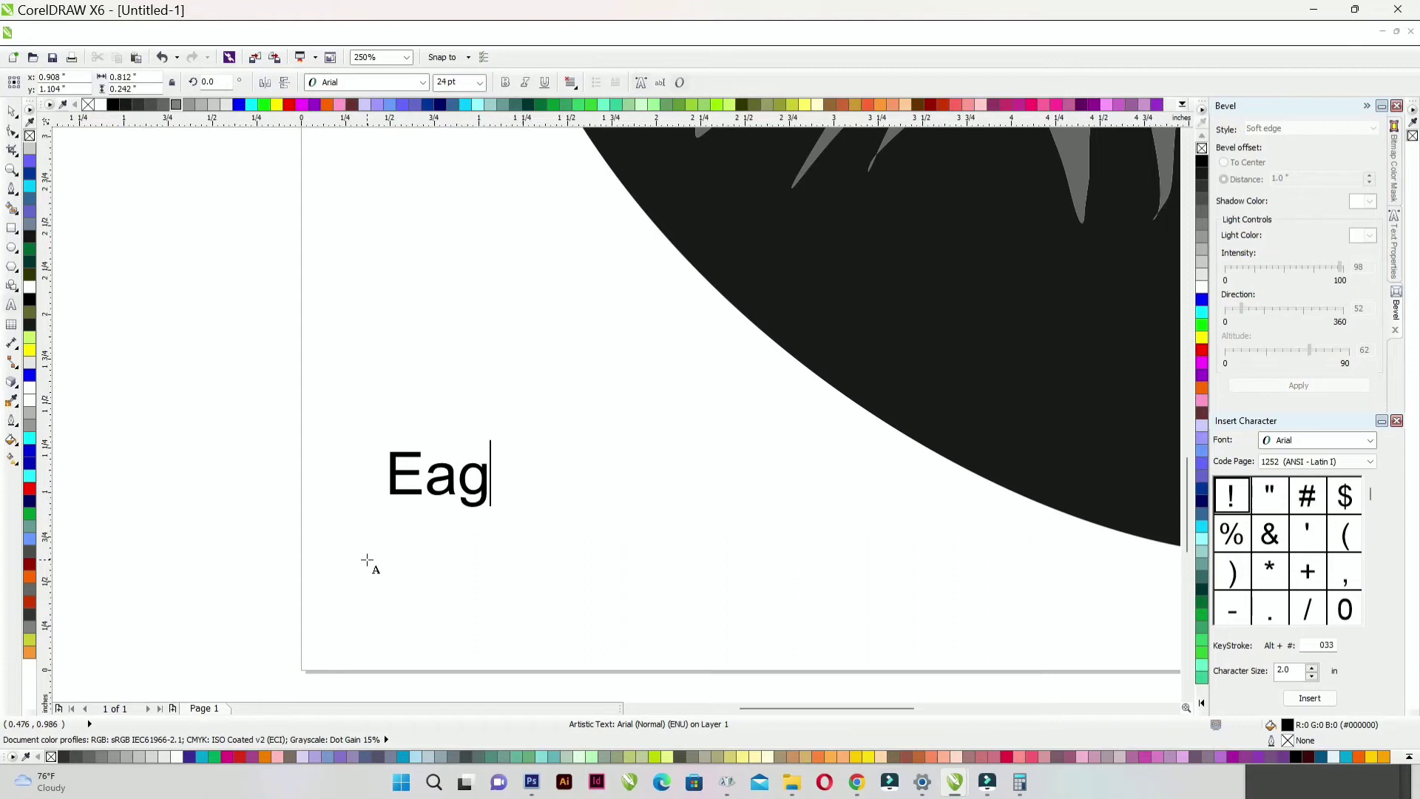
type("le")
key("ctrl+space")
left_click(508, 84)
left_click_drag(547, 447, 836, 351)
left_click_drag(712, 387, 674, 421)
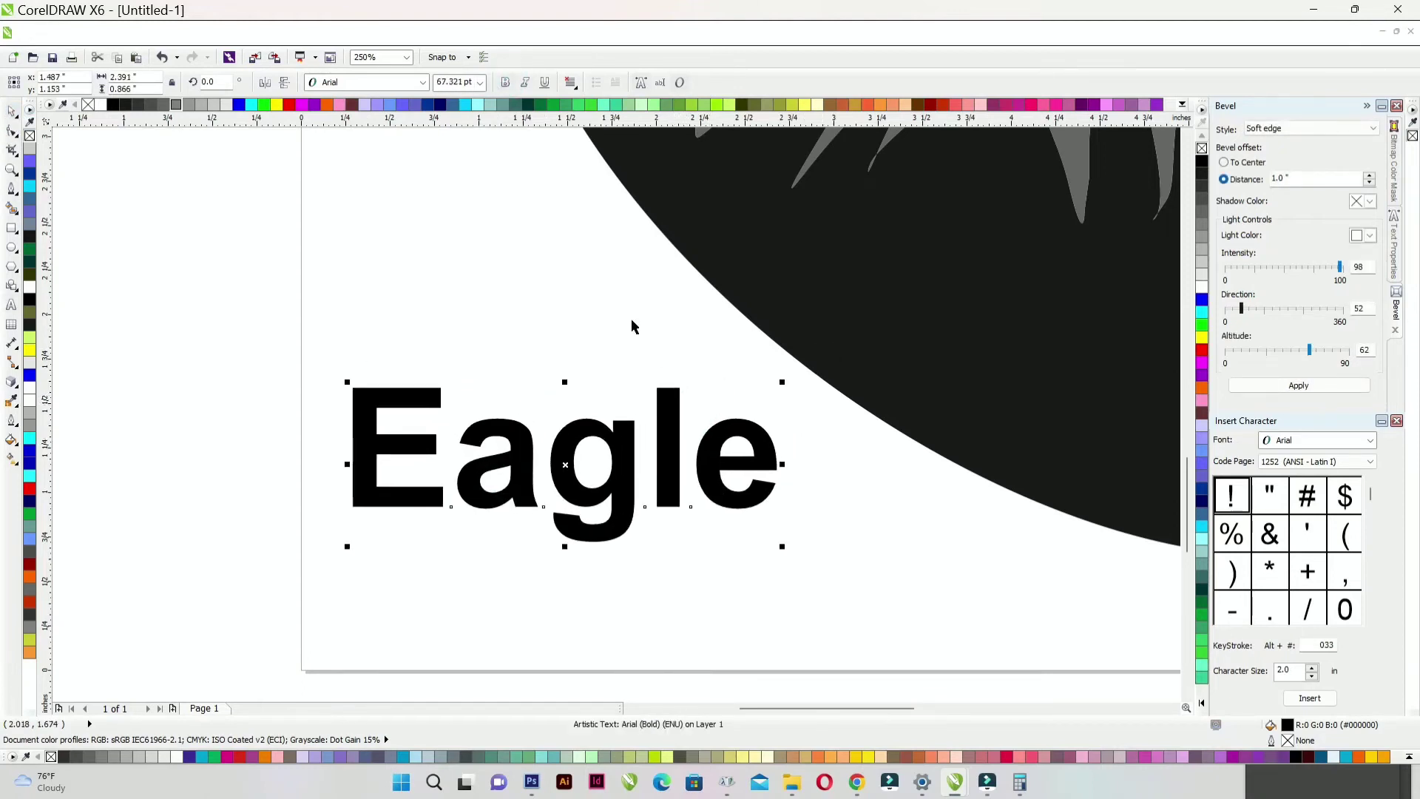
left_click(187, 105)
left_click(537, 105)
- Duplicate the text below, shrink the copy and retype it as 'LOGO'
scroll(477, 366, "down", 2)
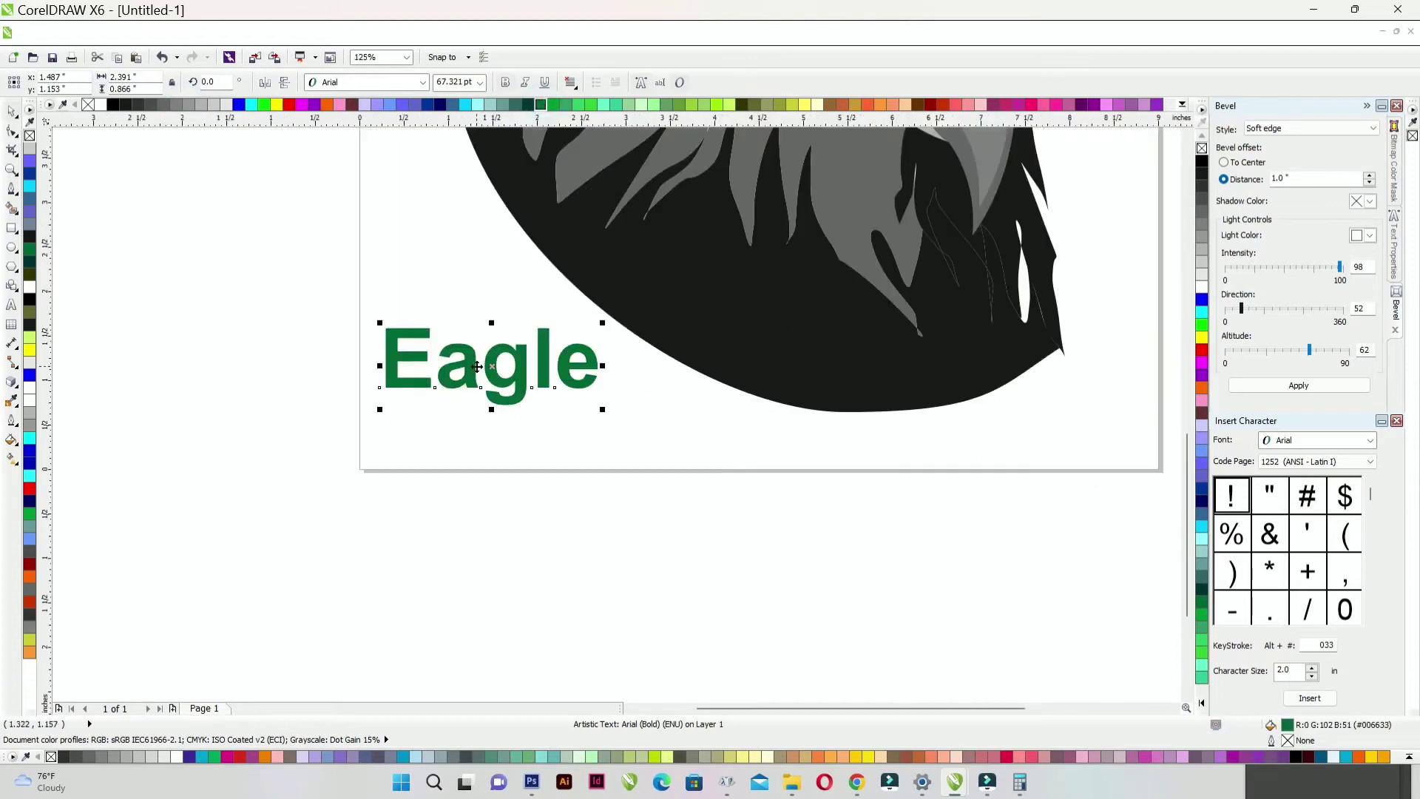
left_click_drag(491, 368, 491, 437)
scroll(509, 429, "up", 2)
left_click_drag(697, 357, 464, 445)
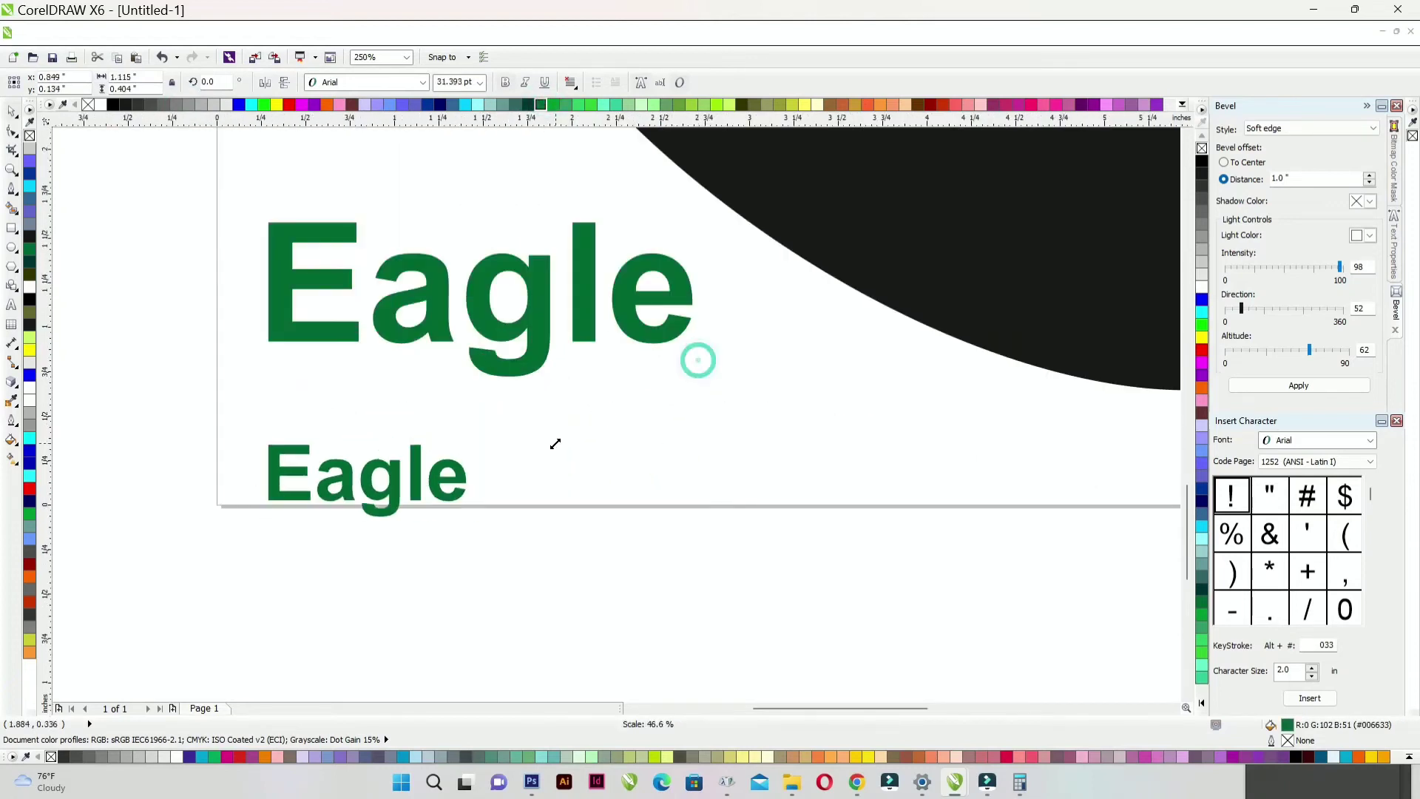
double_click(414, 448)
type("LOGO")
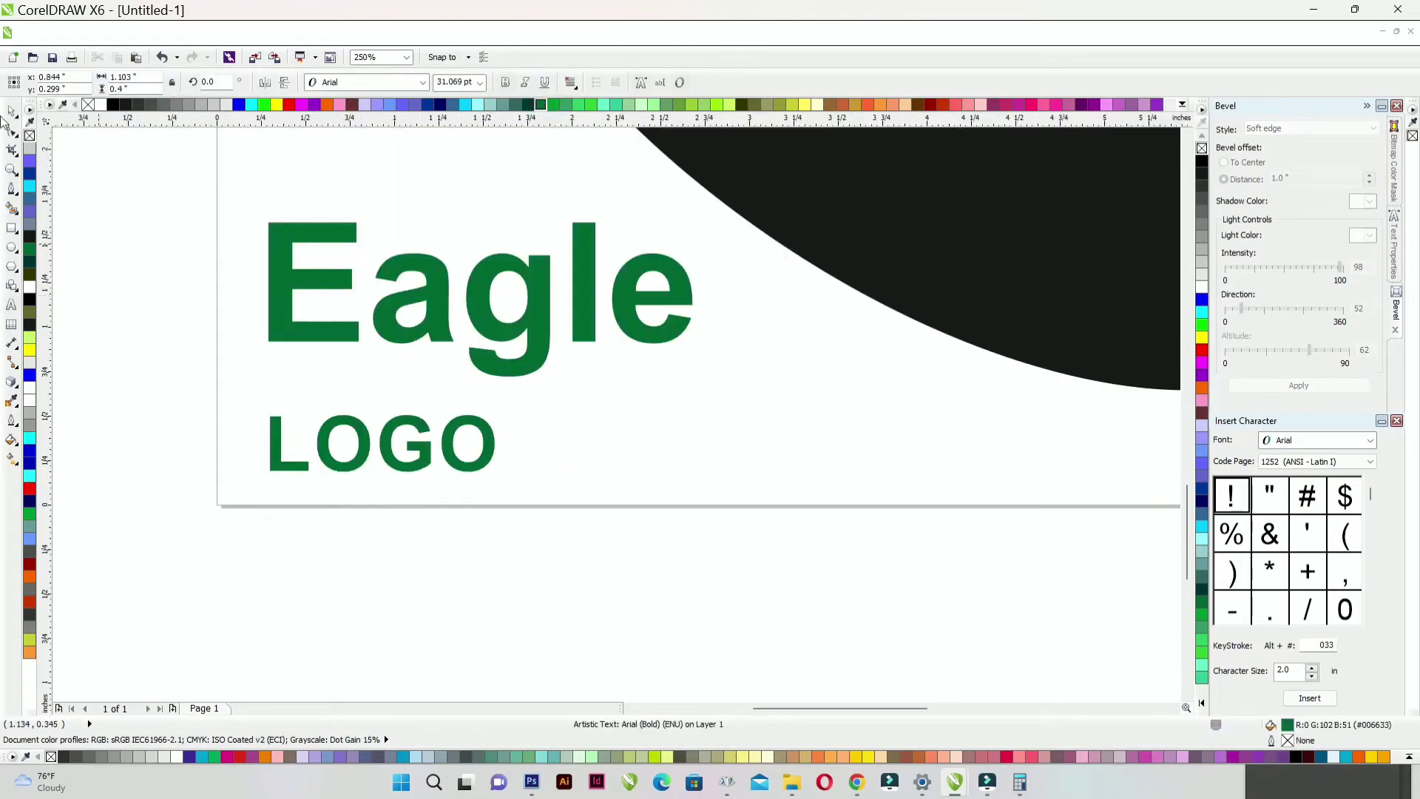
- Widen the LOGO letter spacing, fill it black and left-align it with Eagle
key("F10")
left_click_drag(498, 476, 707, 477)
left_click(5, 110)
left_click(126, 105)
left_click(324, 328, "shift")
key("l")
left_click(160, 443)
key("F4")
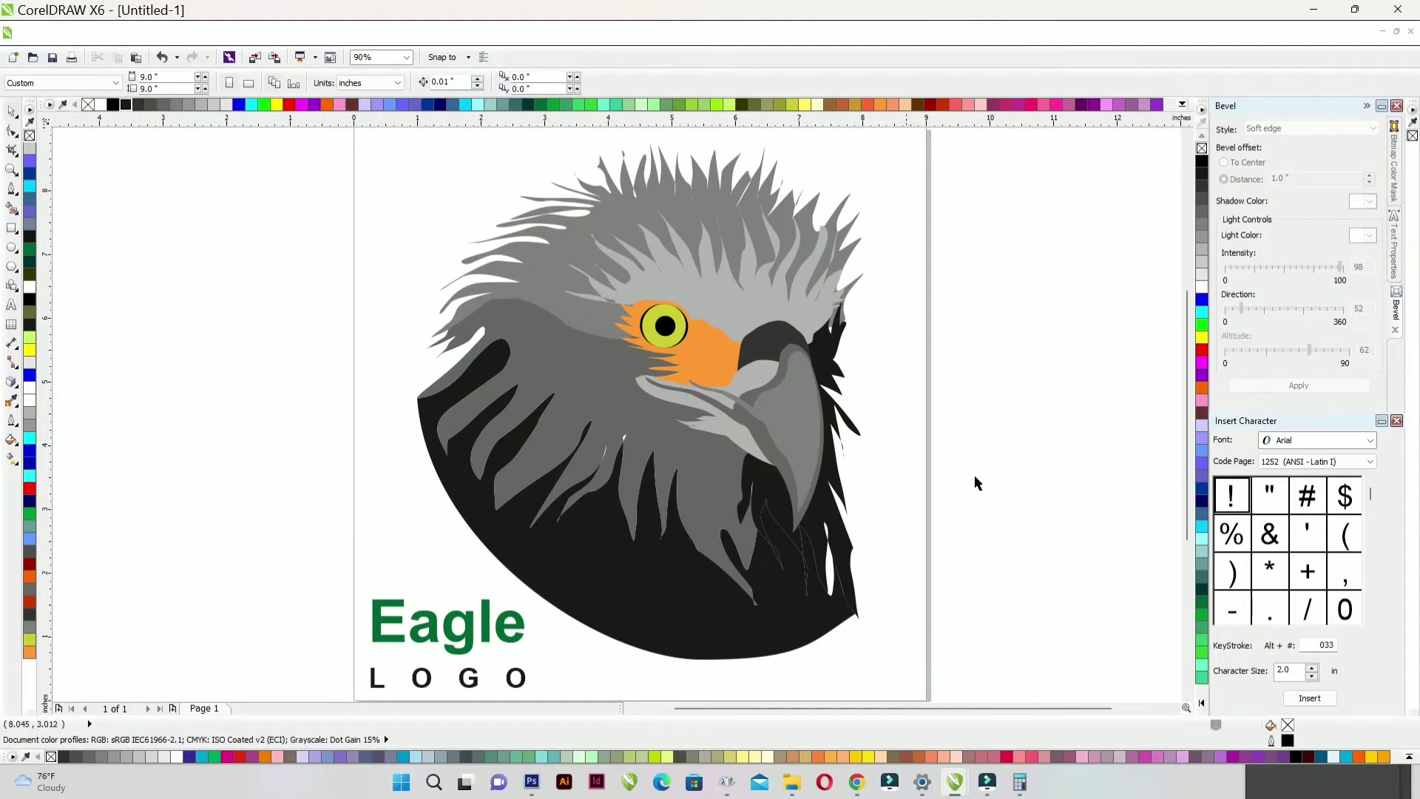
- Ungroup all of the eagle's pieces, undoing an accidental move
scroll(668, 322, "up", 3)
left_click(668, 322)
scroll(531, 374, "down", 2)
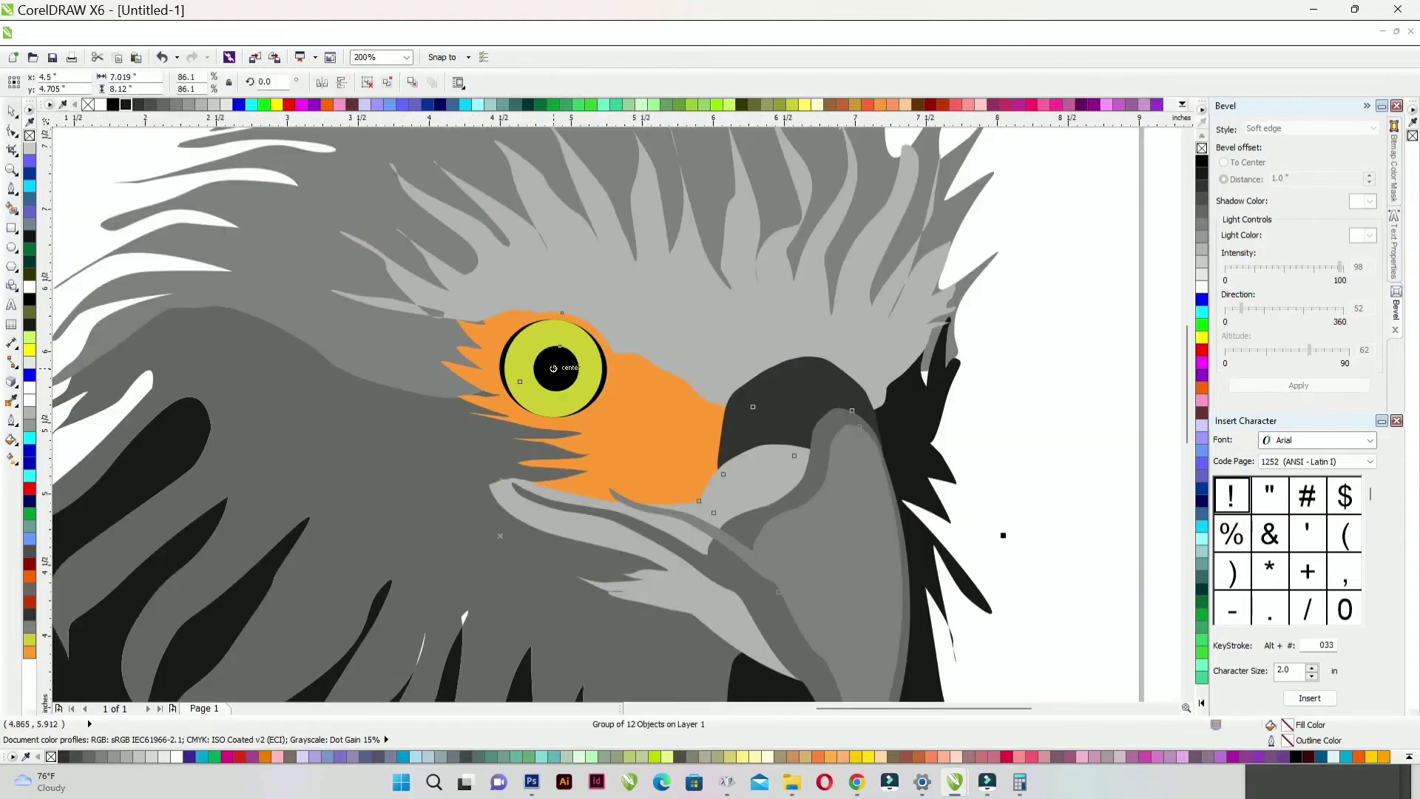
left_click_drag(545, 367, 557, 368)
key("ctrl+z")
right_click(555, 368)
left_click(362, 250)
scroll(361, 250, "down", 2)
key("ctrl+a")
left_click(431, 82)
left_click(351, 225)
scroll(656, 340, "up", 2)
- Give the eagle's pupil a radial black-to-white gradient fill
left_click(637, 379)
key("g")
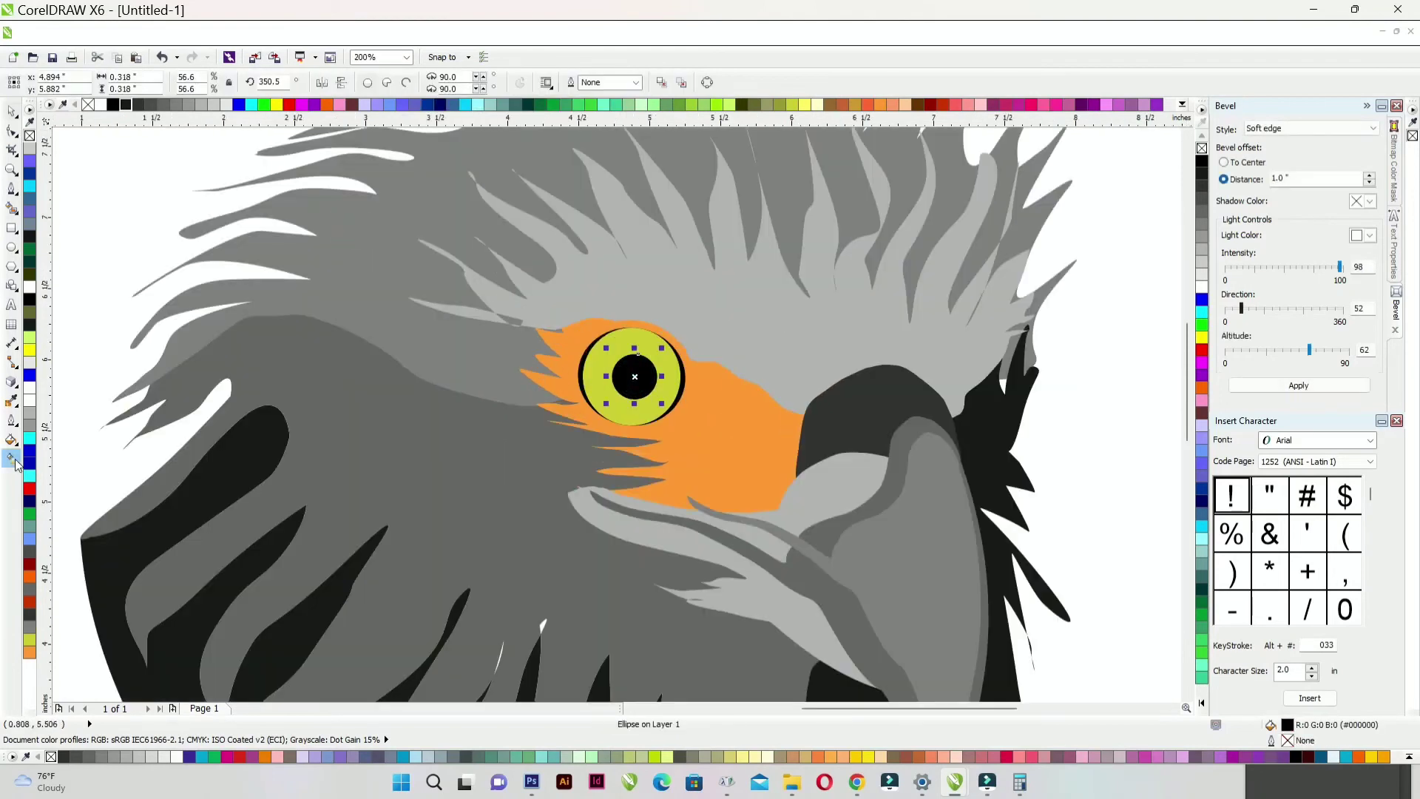
scroll(637, 380, "up", 3)
left_click_drag(611, 307, 658, 403)
left_click(78, 82)
left_click(66, 131)
left_click(78, 82)
left_click(70, 148)
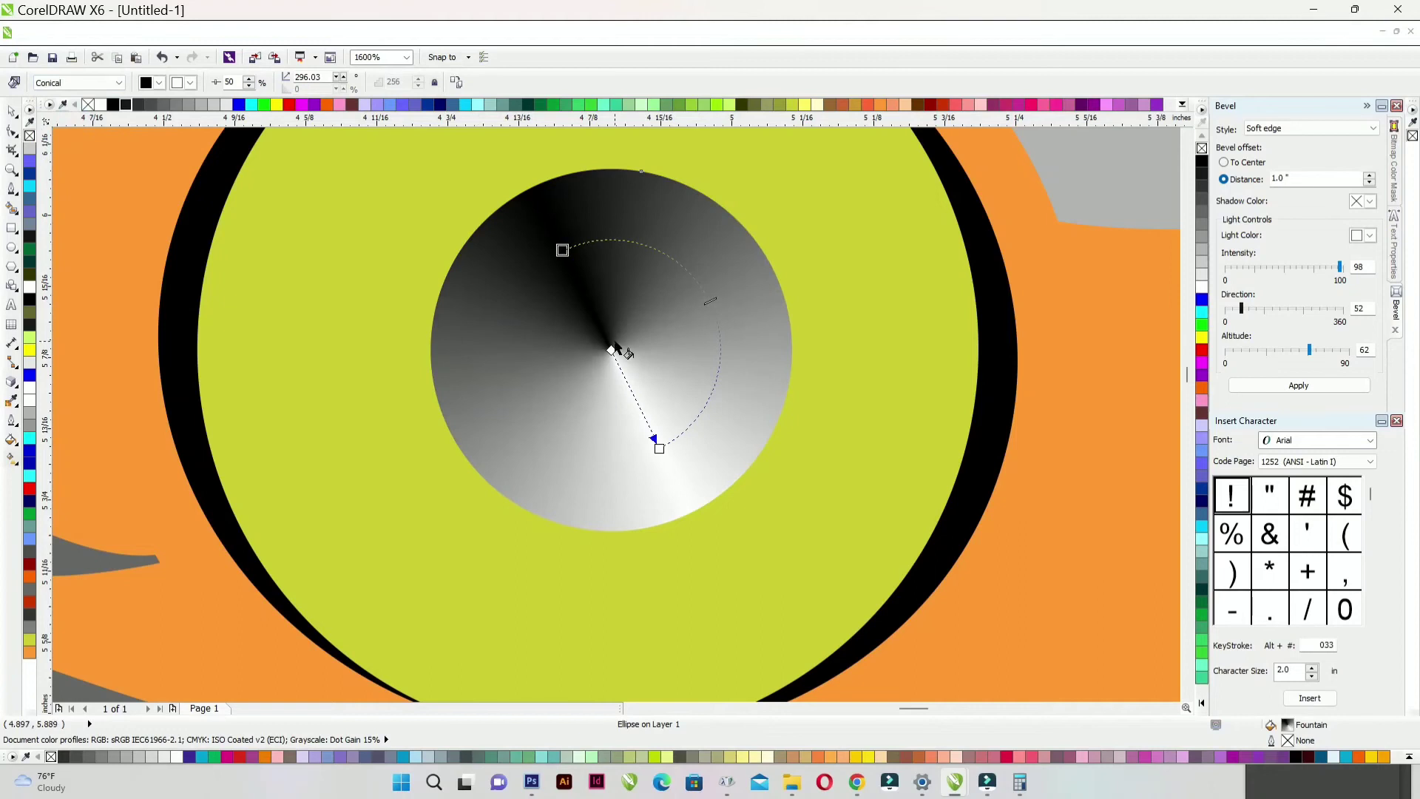
left_click(78, 83)
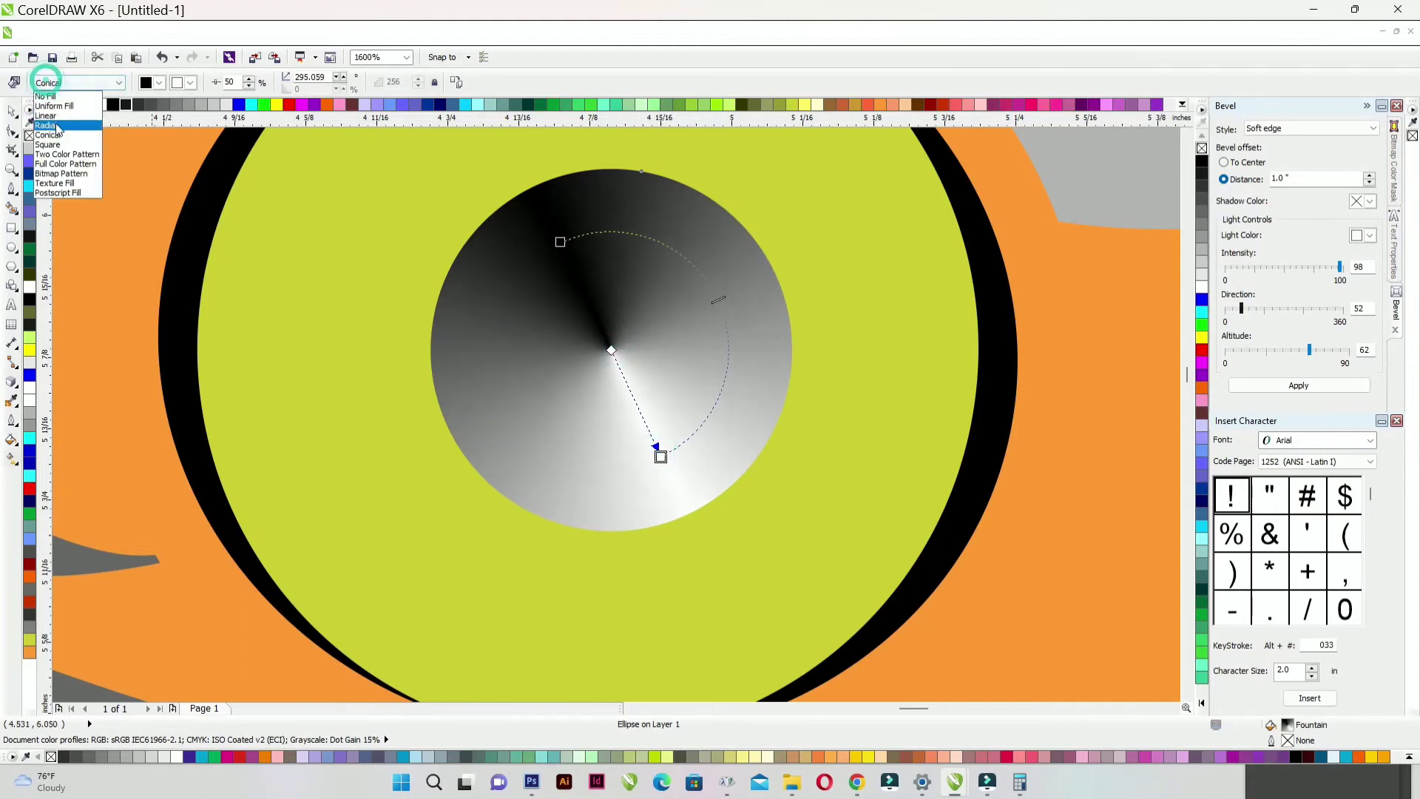
left_click(68, 140)
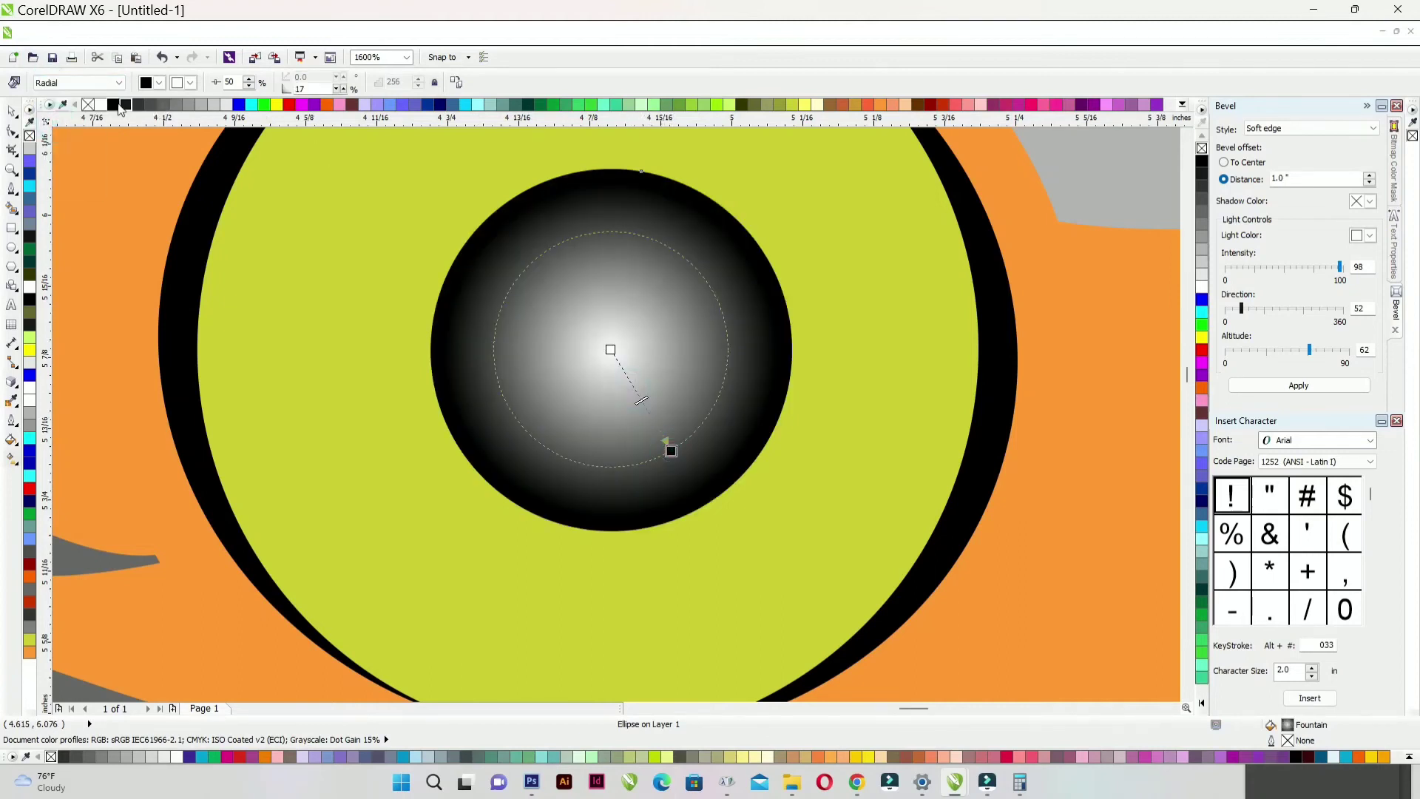
- Add dark gradient stops and pull them inward, leaving a small white highlight
left_click_drag(637, 416, 651, 417)
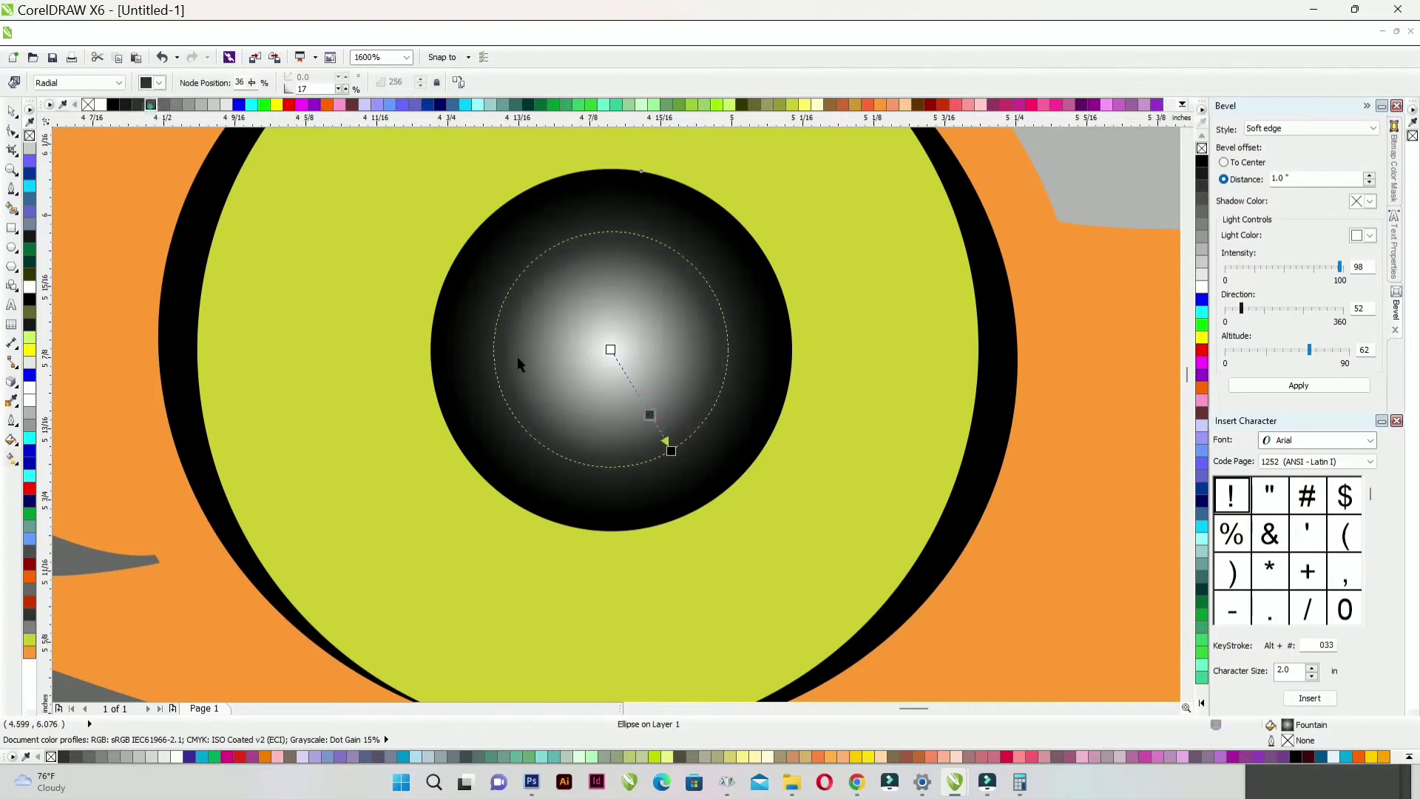
double_click(633, 386)
left_click_drag(649, 415, 629, 381)
left_click(609, 348)
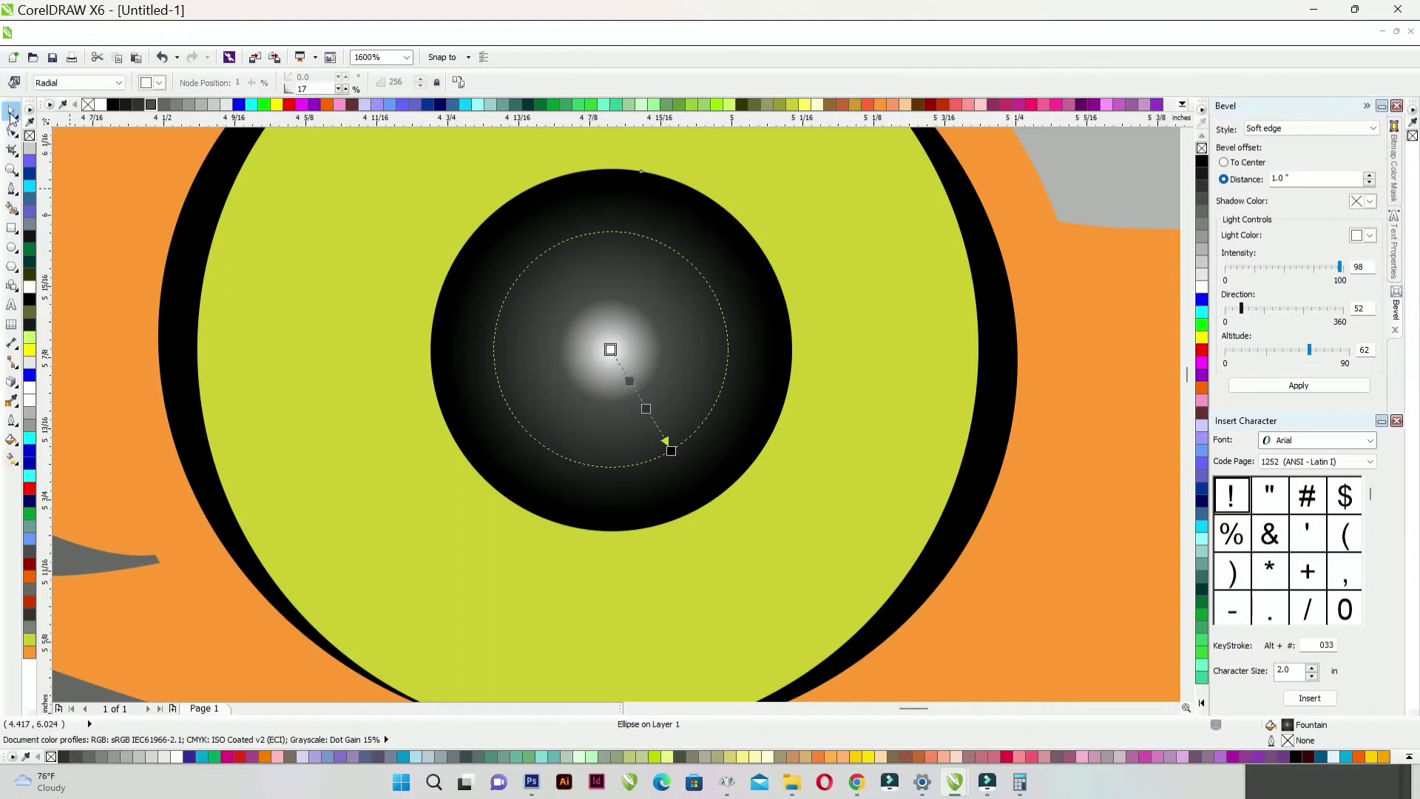
left_click(12, 111)
scroll(560, 320, "down", 4)
left_click(1006, 352)
scroll(991, 325, "down", 1)
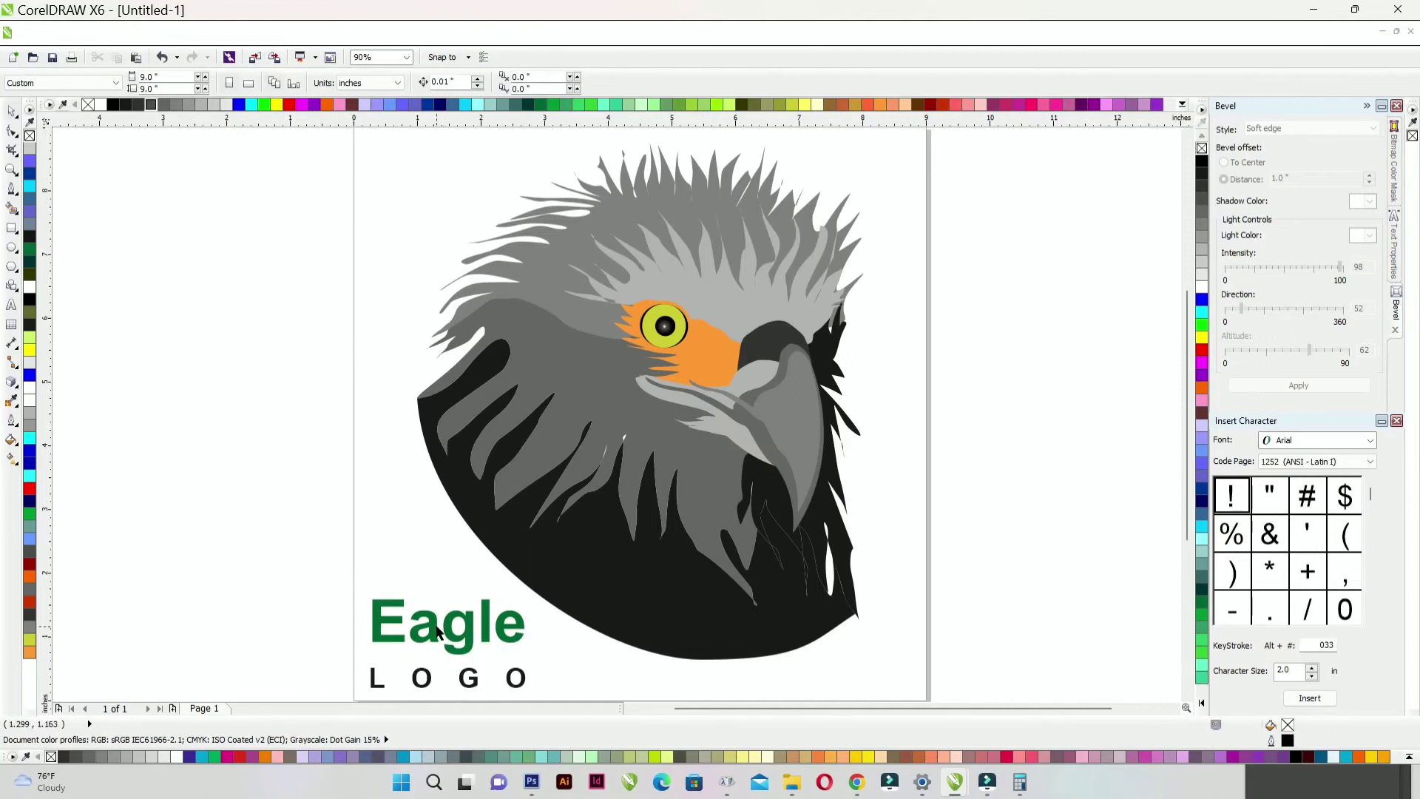
- Select the Eagle and LOGO texts together and enlarge them
left_click_drag(303, 572, 554, 653)
left_click_drag(530, 536, 635, 492)
scroll(613, 517, "up", 1)
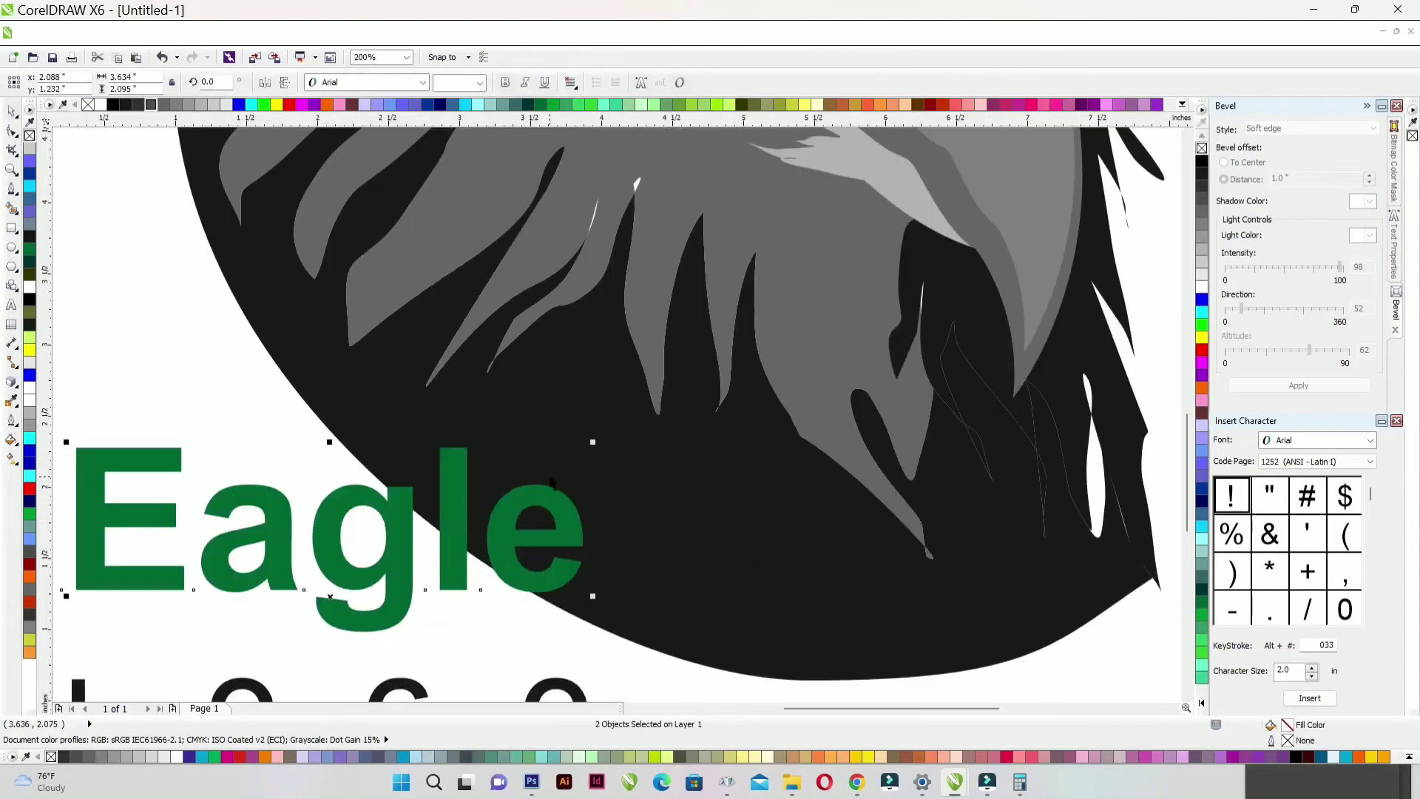
- Give the texts a white 5 mm outline with round corners, behind the fill
key("F12")
left_click(628, 307)
left_click(597, 412)
left_click(596, 456)
left_click(721, 468)
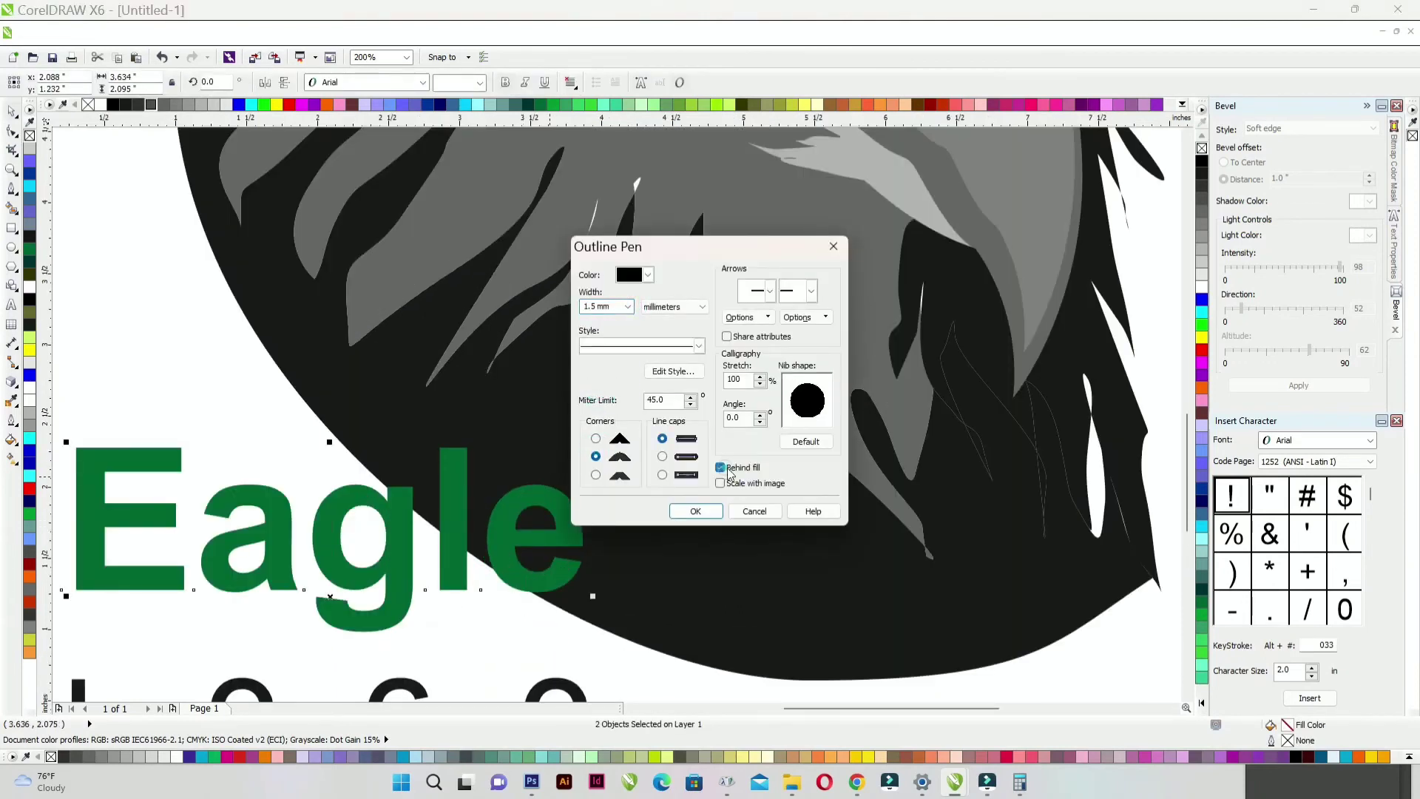
left_click(696, 511)
key("F12")
left_click_drag(617, 307, 582, 310)
type("5")
key("Return")
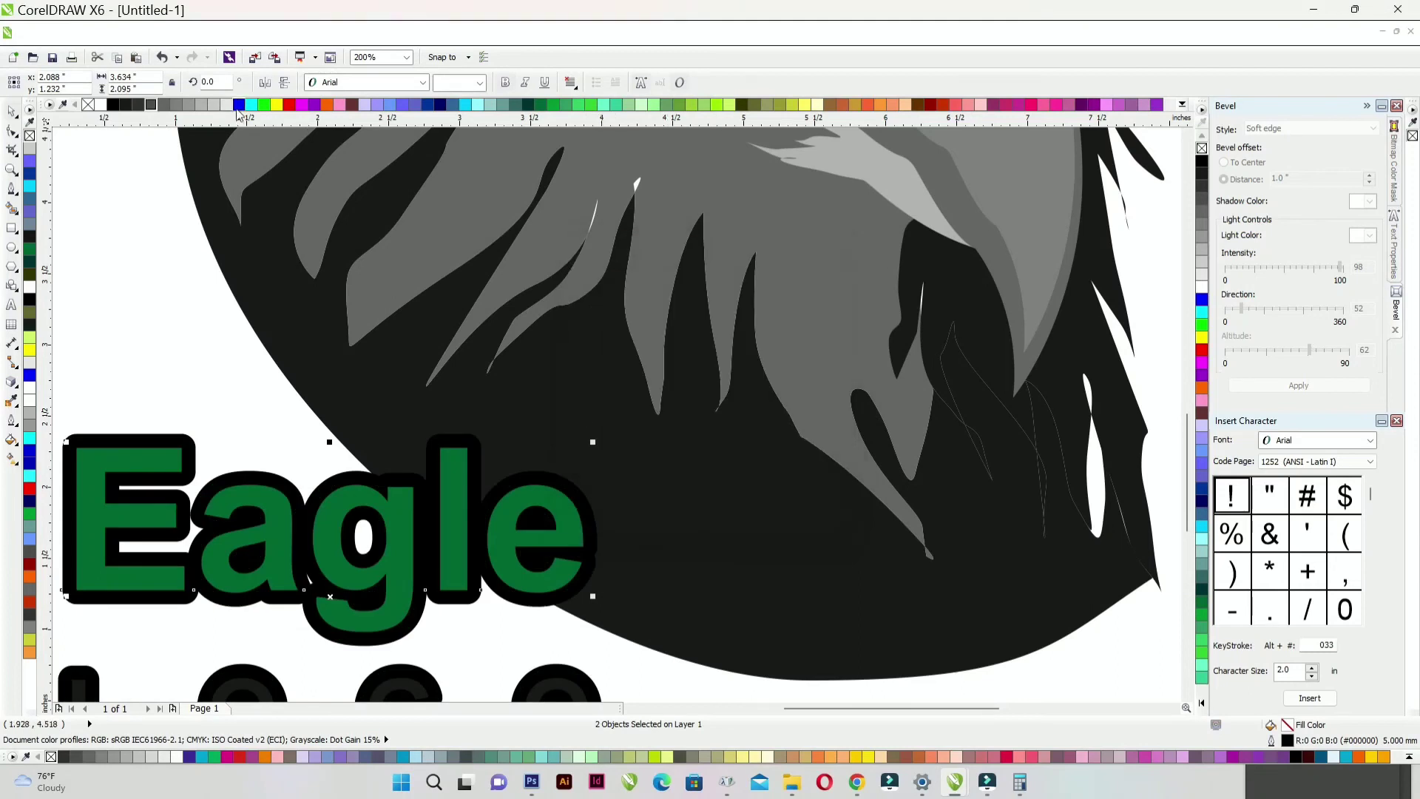
right_click(102, 105)
- Group the Eagle and LOGO texts and enlarge the group slightly
scroll(483, 446, "down", 1)
key("ctrl+g")
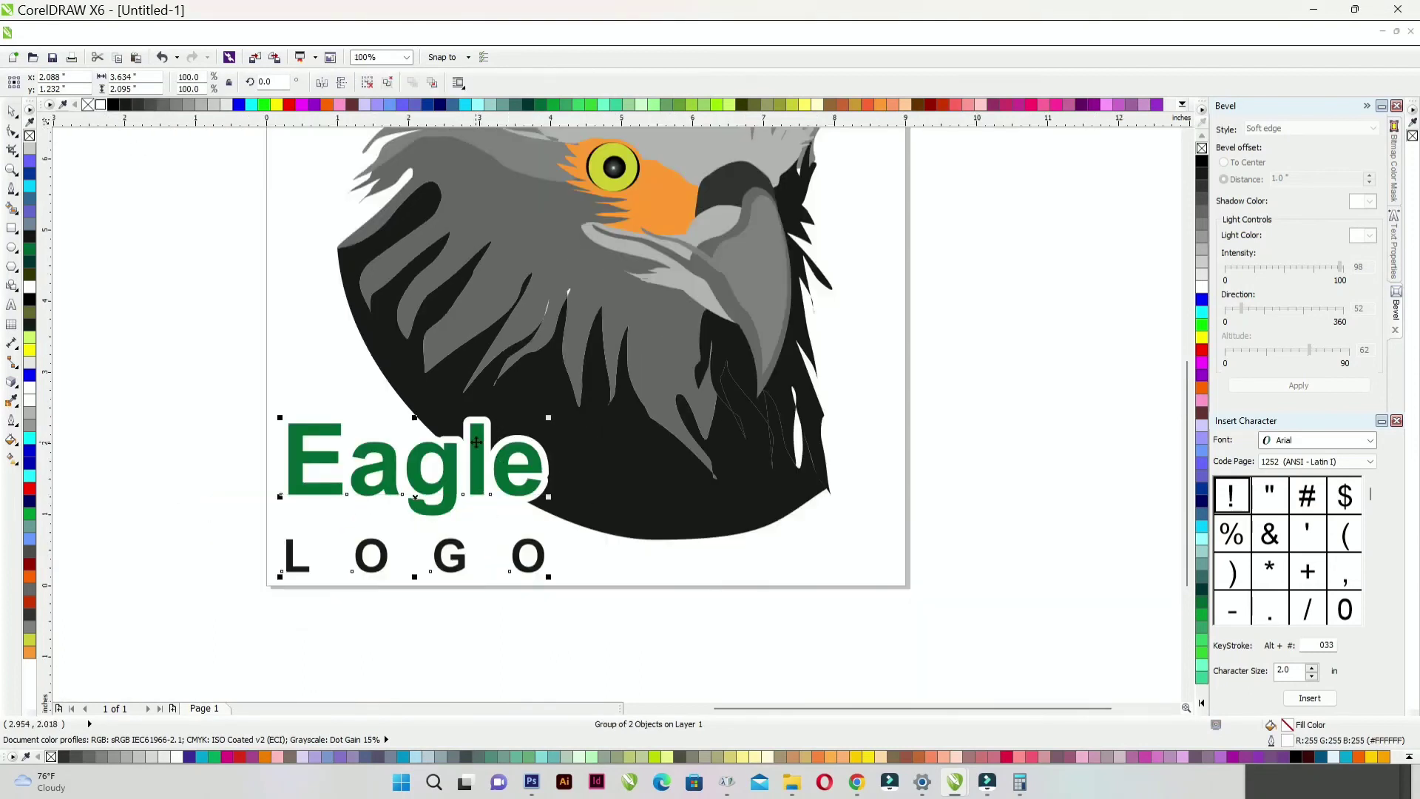
scroll(482, 480, "up", 1)
scroll(482, 480, "down", 1)
left_click(175, 424)
left_click(450, 462)
left_click_drag(550, 409, 560, 404)
left_click(161, 414)
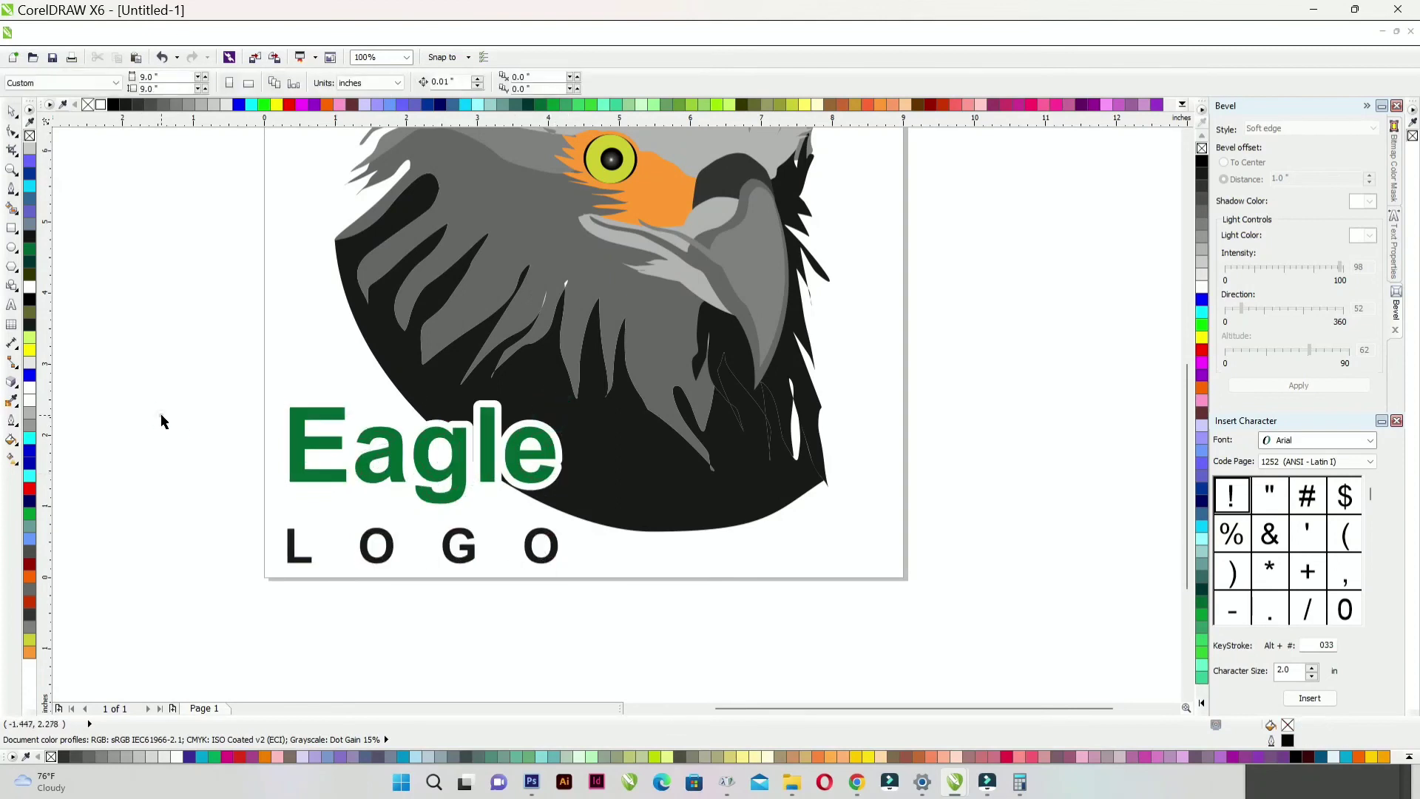
key("F4")
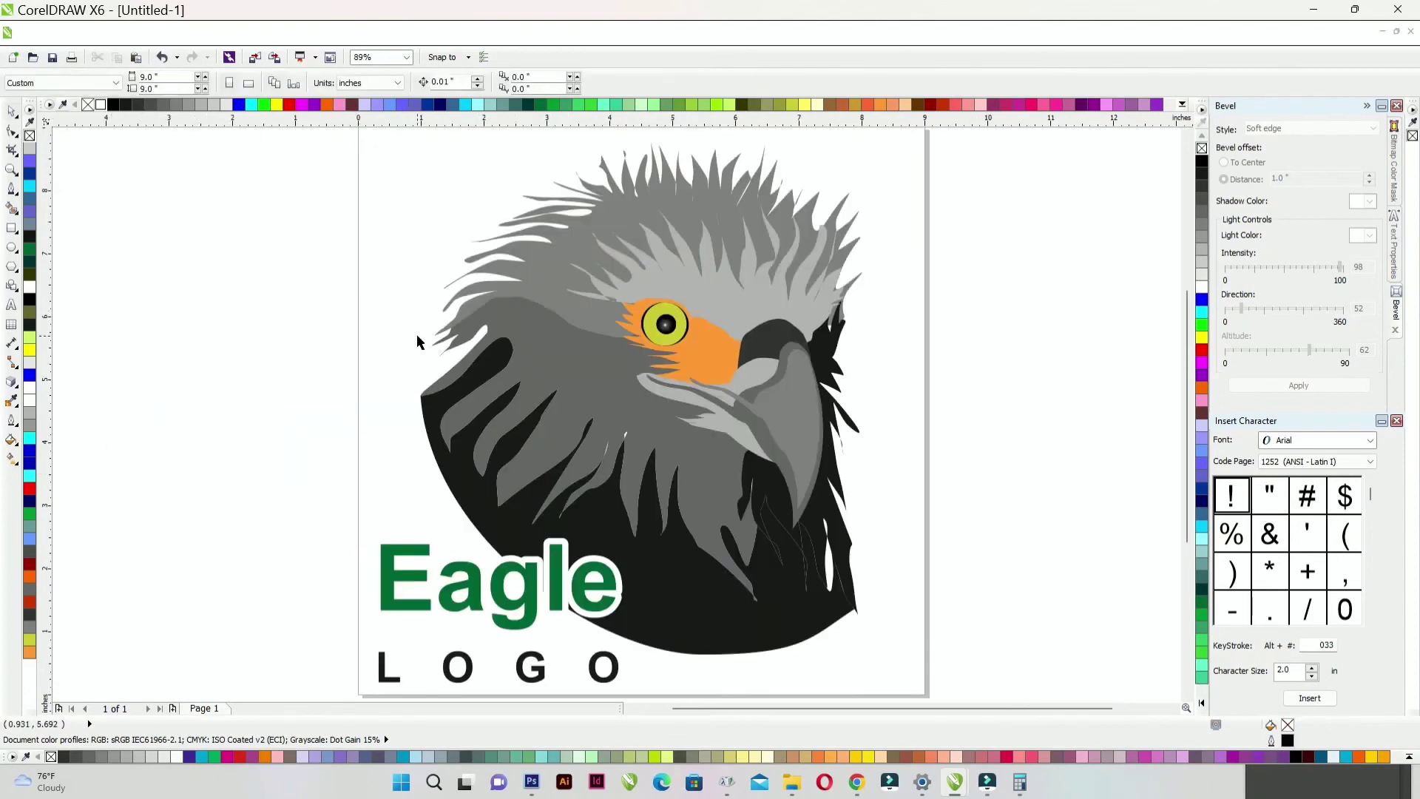